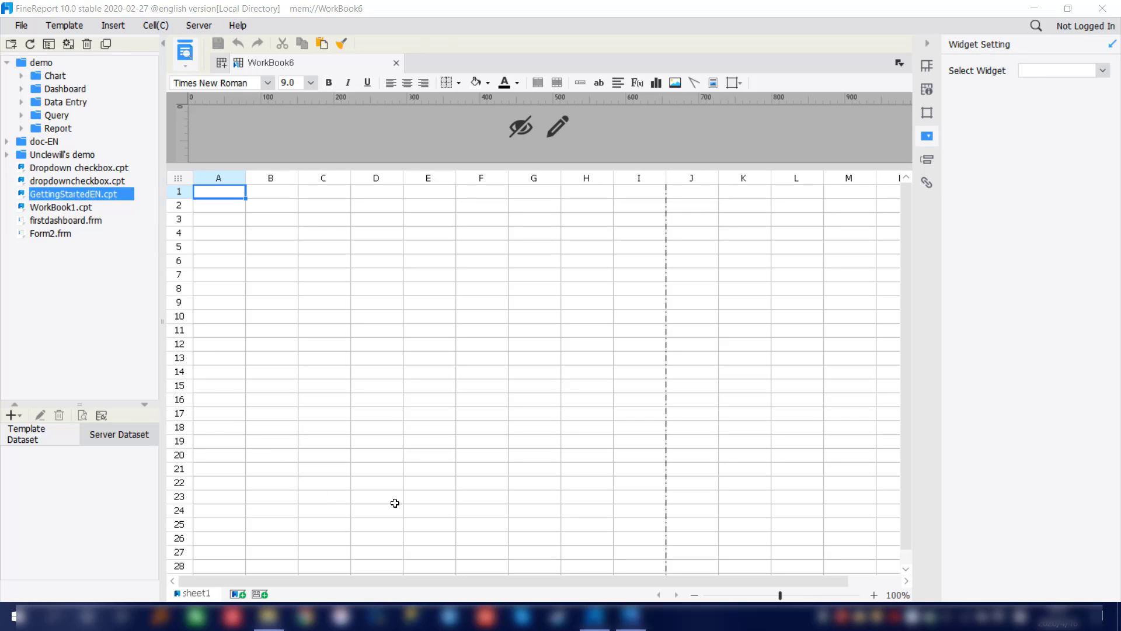
- Open GettingStartedEN.cpt from the template tree and bring the FR architecture diagram back up in Photos
{"action": "left_click", "coordinate": [631, 616]}
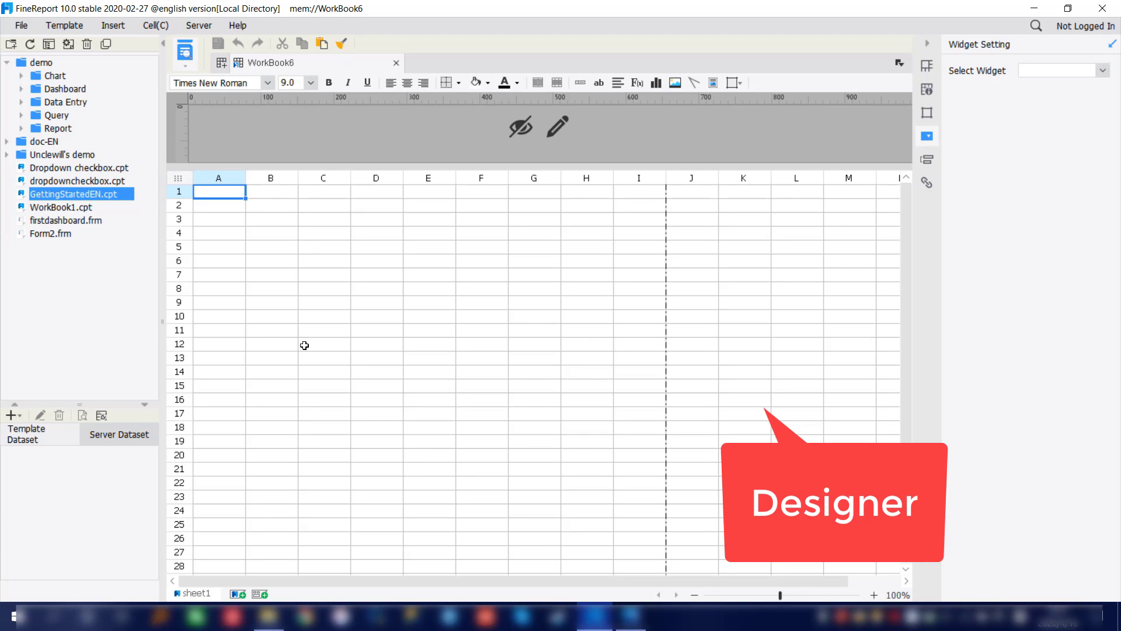
{"action": "double_click", "coordinate": [93, 192]}
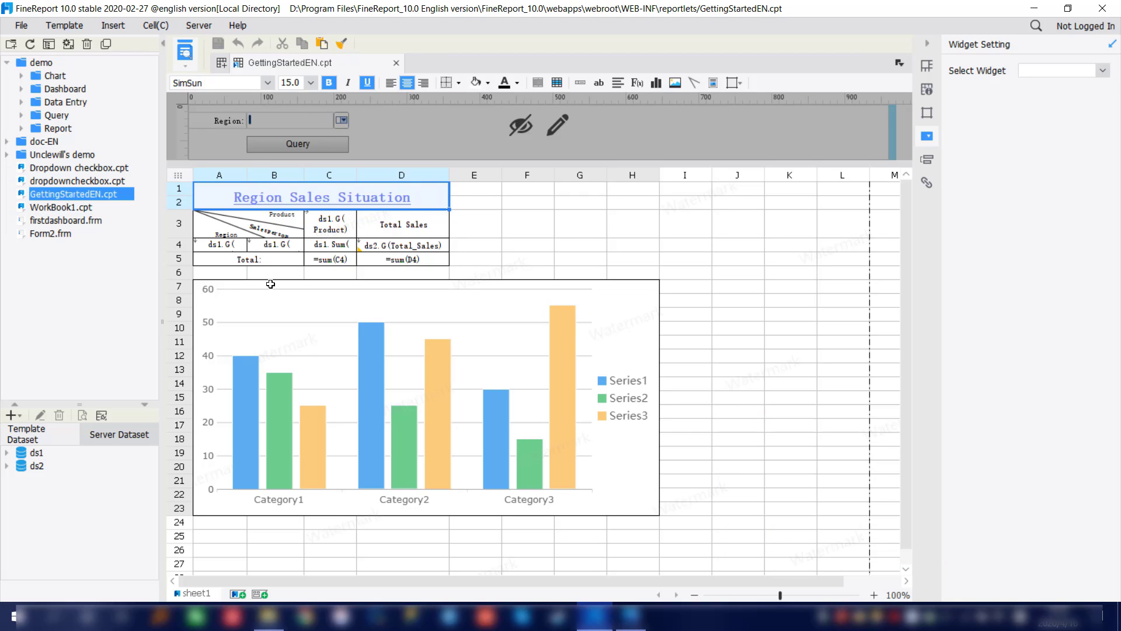
{"action": "left_click", "coordinate": [631, 616]}
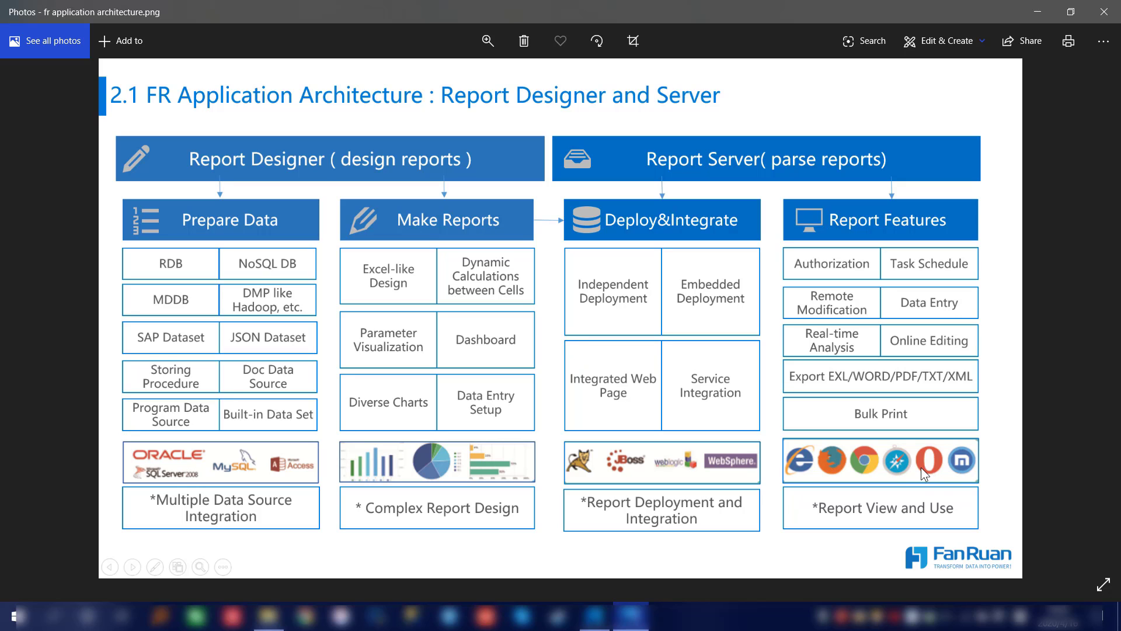
- Preview GettingStartedEN.cpt, query East China region sales, then show the export formats
{"action": "left_click", "coordinate": [595, 616]}
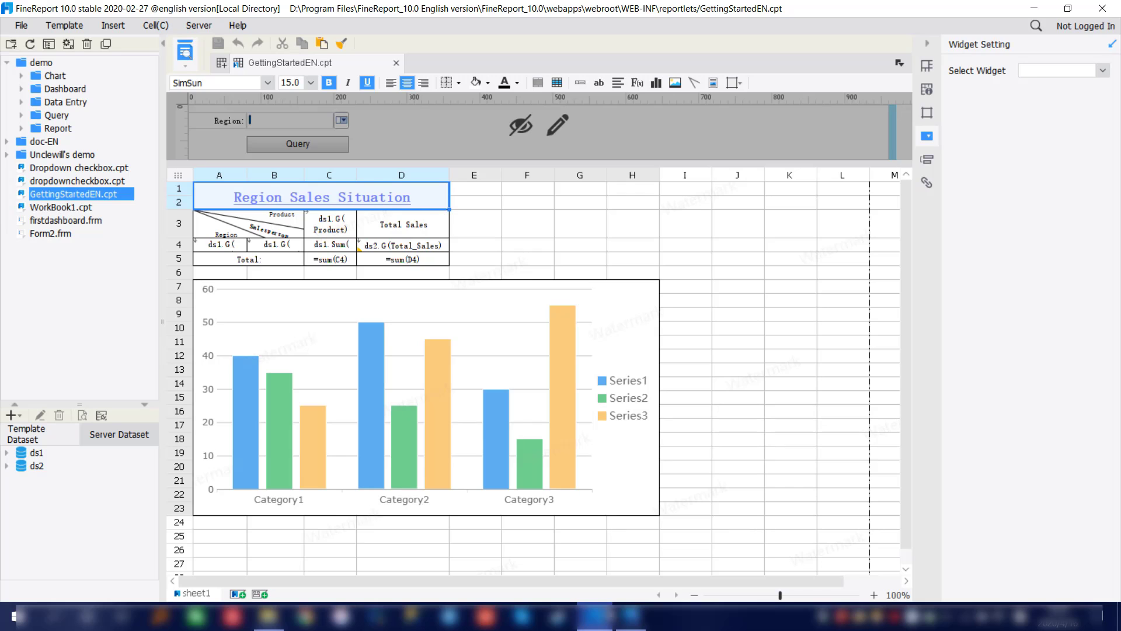
{"action": "left_click", "coordinate": [185, 54]}
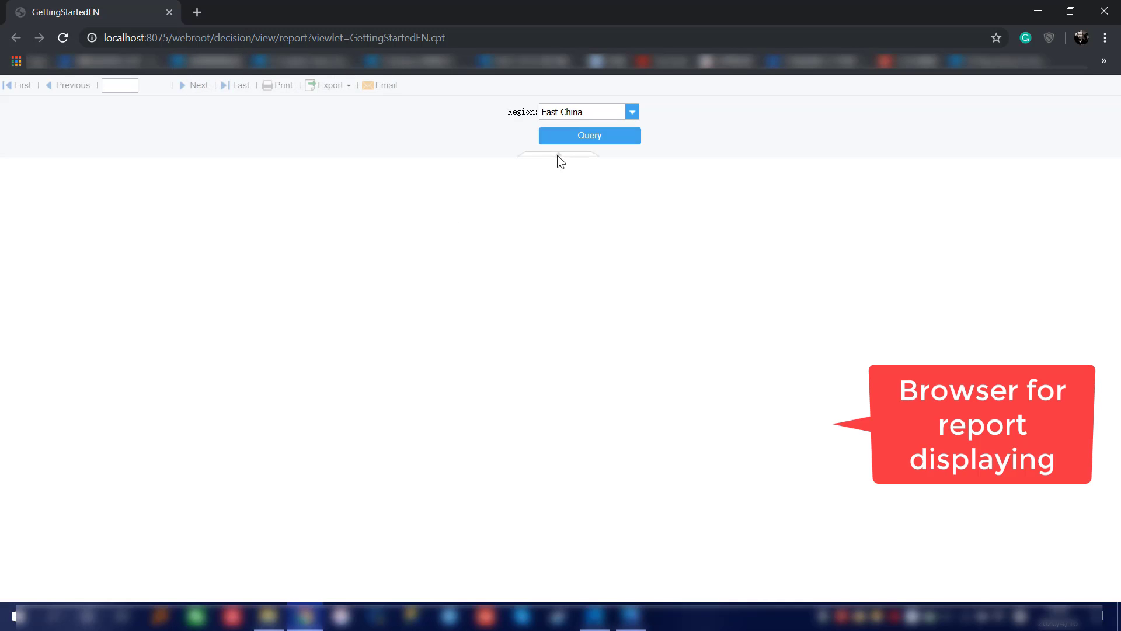
{"action": "left_click", "coordinate": [632, 114]}
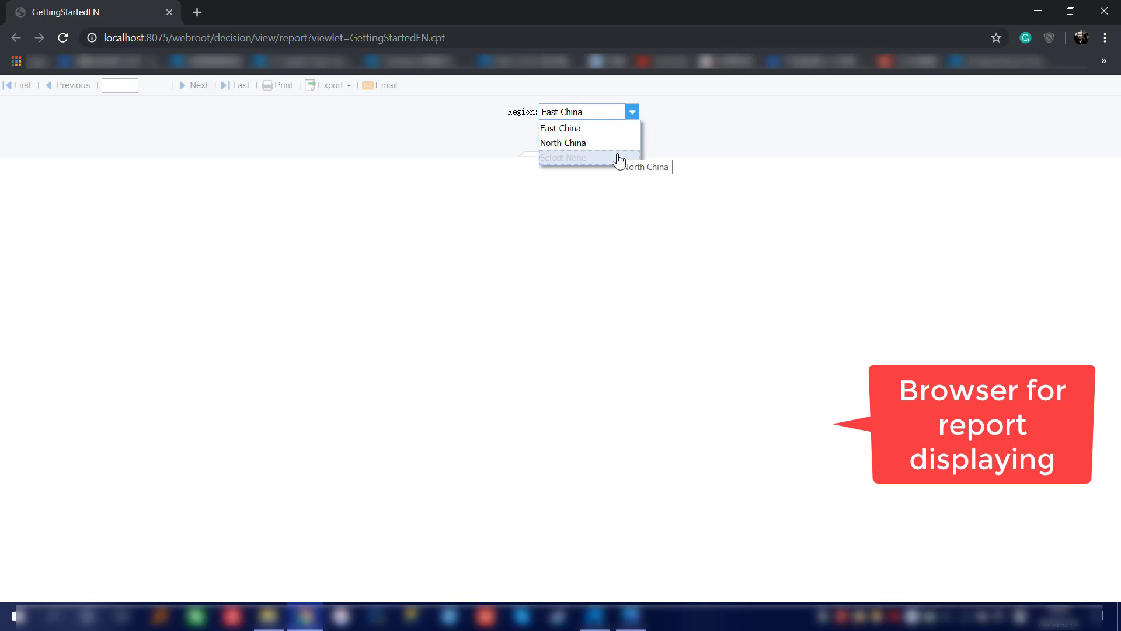
{"action": "left_click", "coordinate": [602, 135]}
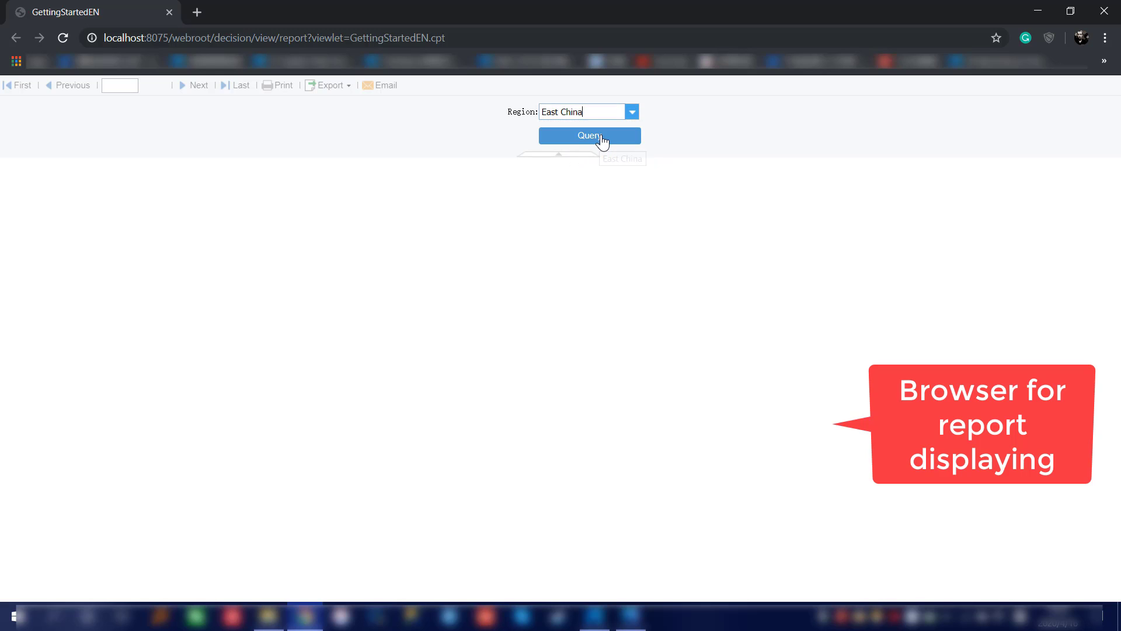
{"action": "left_click", "coordinate": [602, 139]}
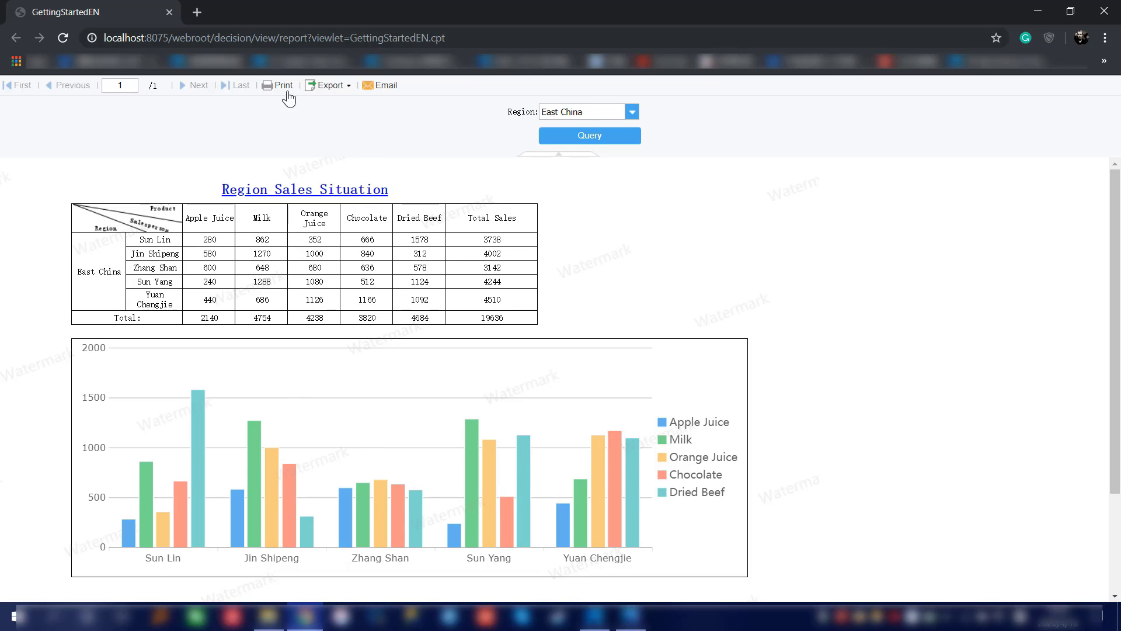
{"action": "left_click", "coordinate": [336, 88]}
{"action": "mouse_move", "coordinate": [353, 118]}
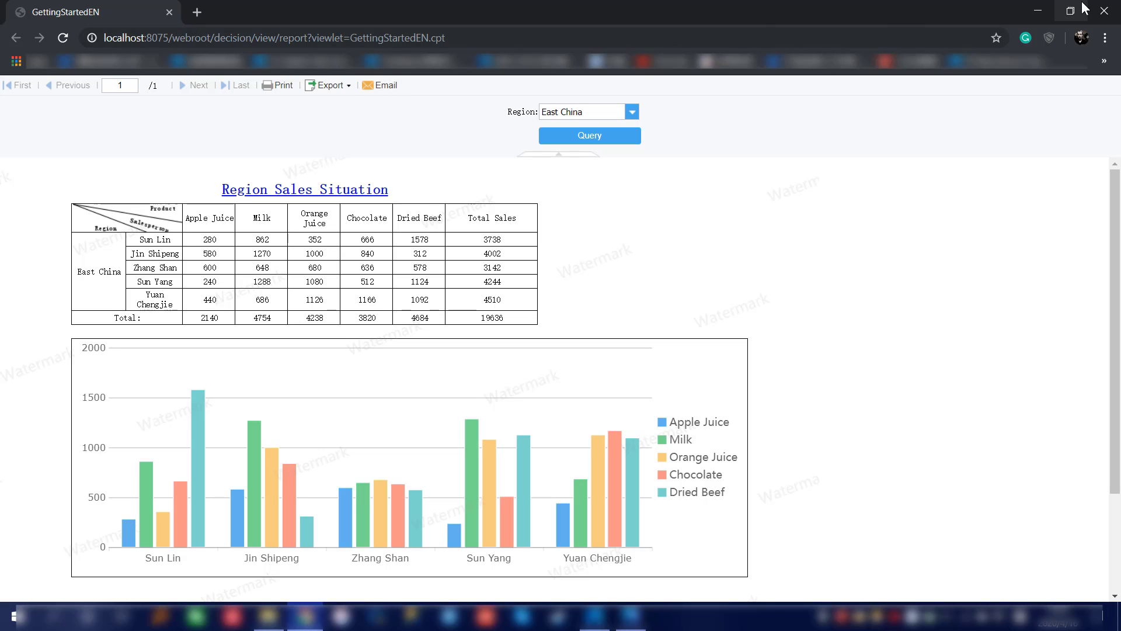
- Close the browser and open demo/Dashboard/Marketing Analysis.frm in the designer
{"action": "left_click", "coordinate": [1100, 10]}
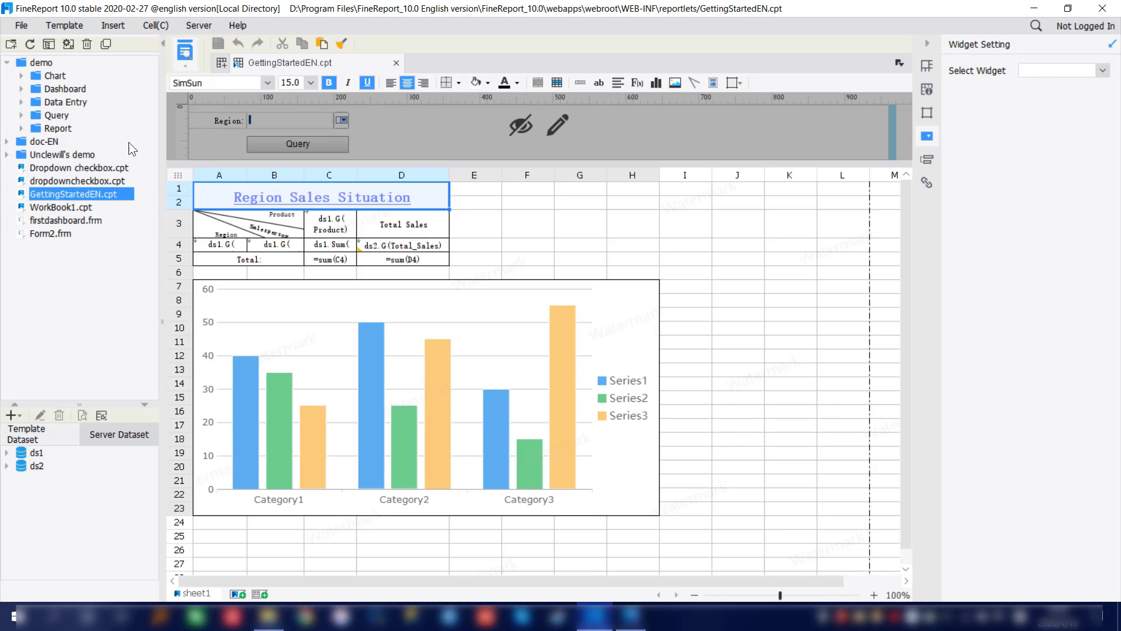
{"action": "left_click", "coordinate": [21, 87]}
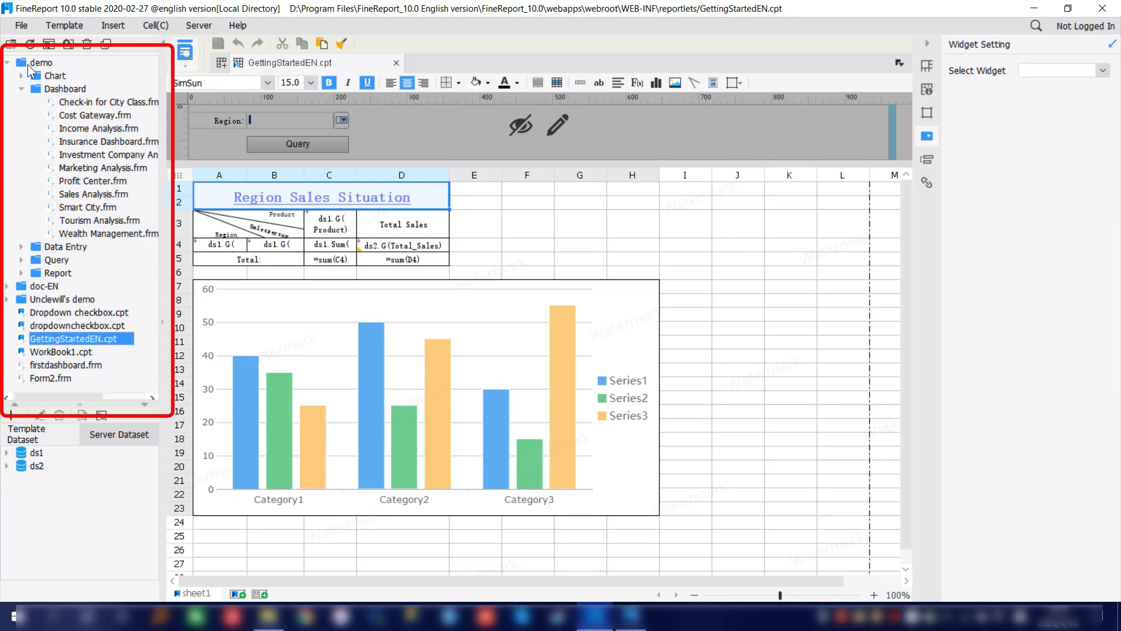
{"action": "double_click", "coordinate": [100, 168]}
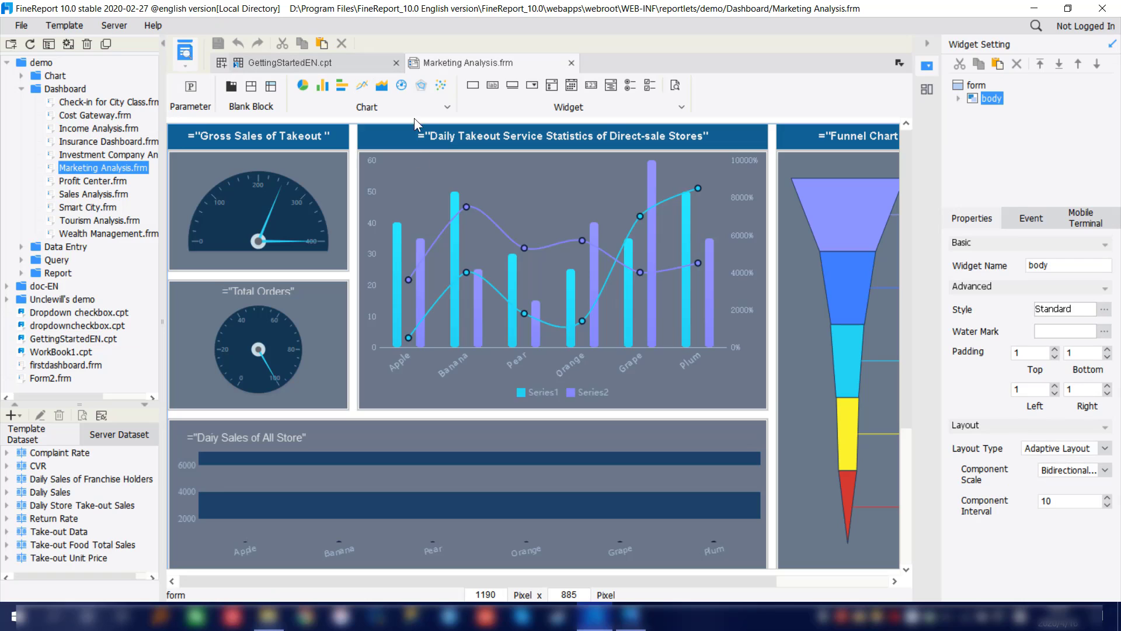
{"action": "mouse_move", "coordinate": [475, 239]}
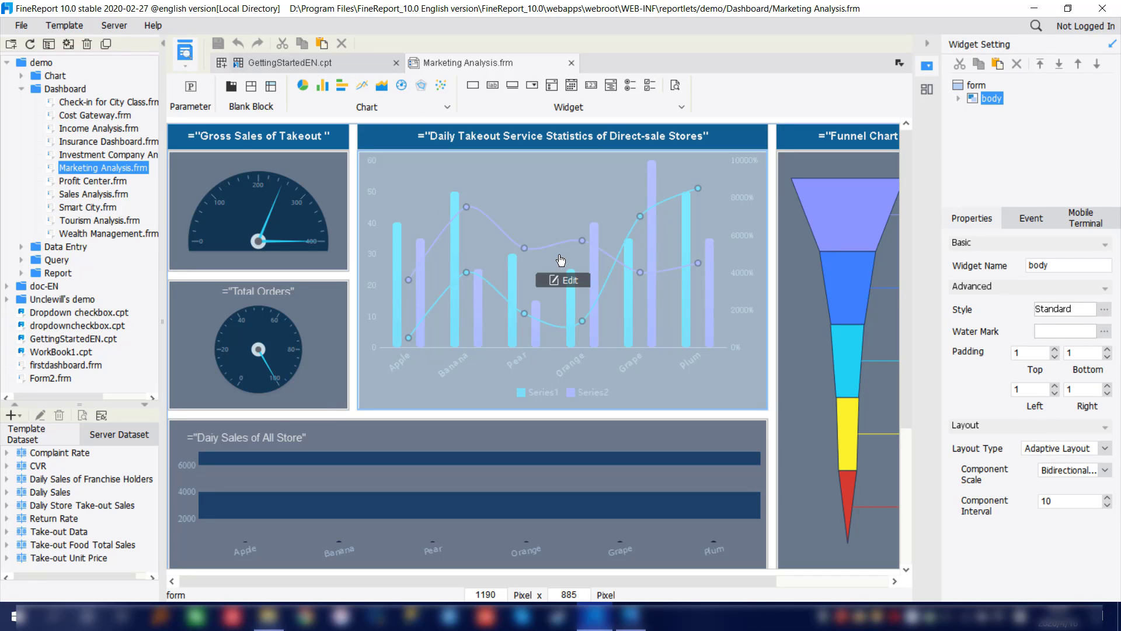
- Preview Marketing Analysis.frm in the browser, then close the GettingStartedEN.cpt tab in the designer
{"action": "left_click", "coordinate": [191, 51]}
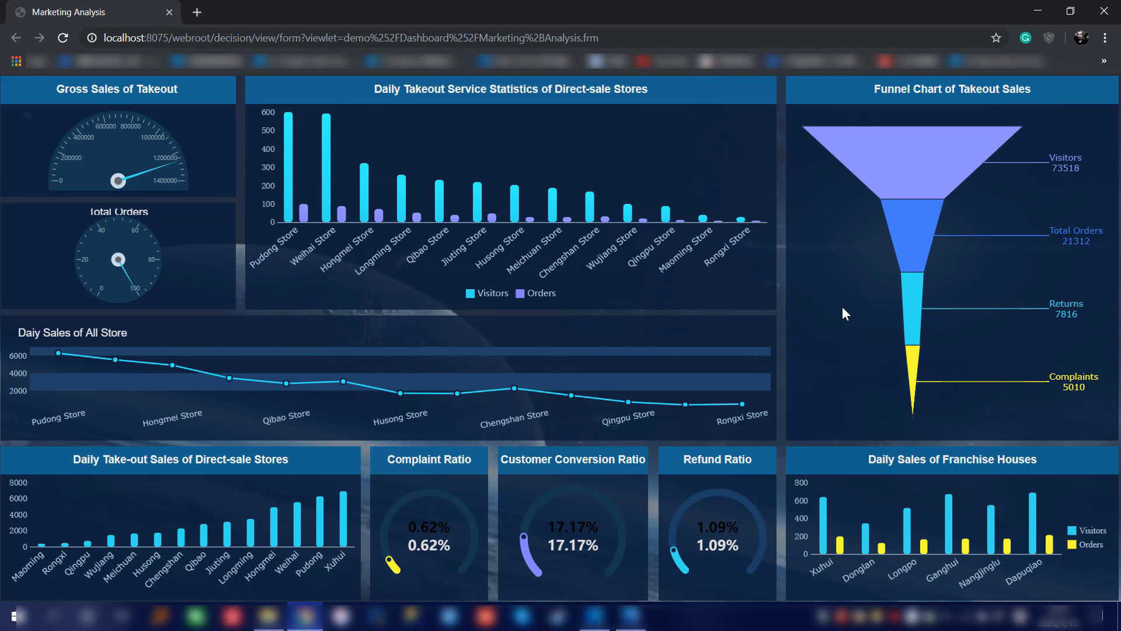
{"action": "mouse_move", "coordinate": [949, 307]}
{"action": "left_click", "coordinate": [630, 616]}
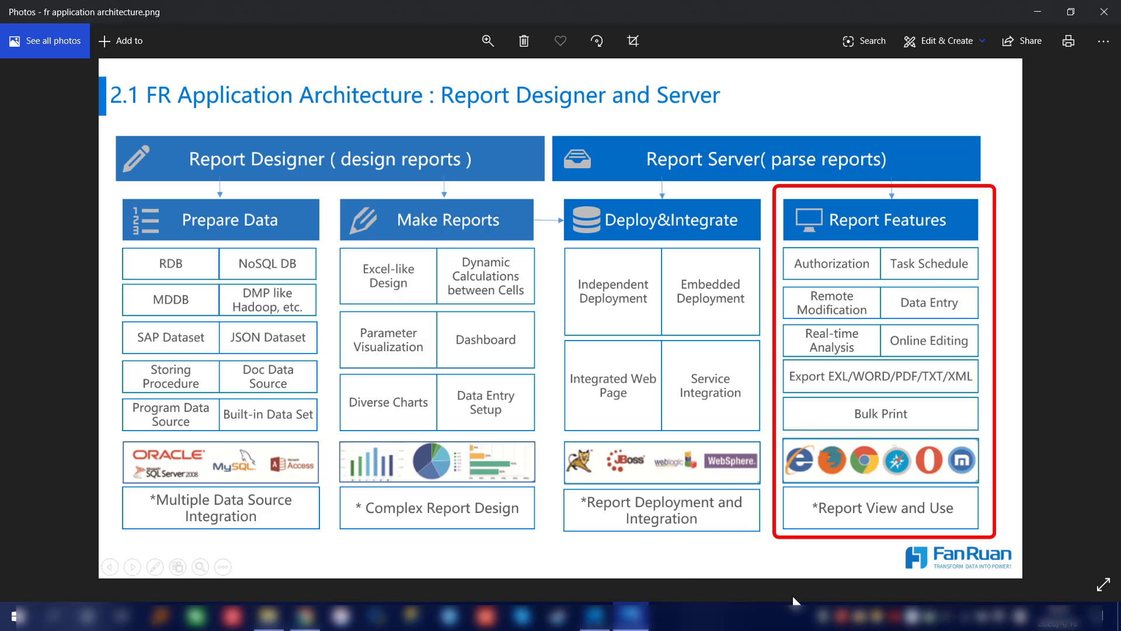
{"action": "left_click", "coordinate": [633, 620]}
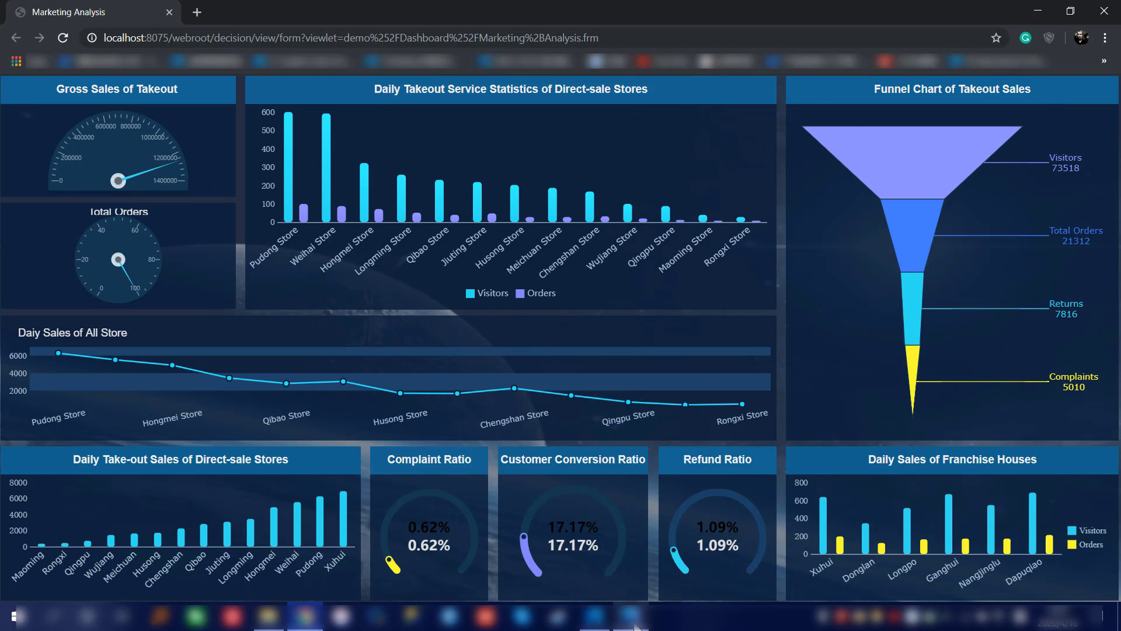
{"action": "left_click", "coordinate": [588, 627]}
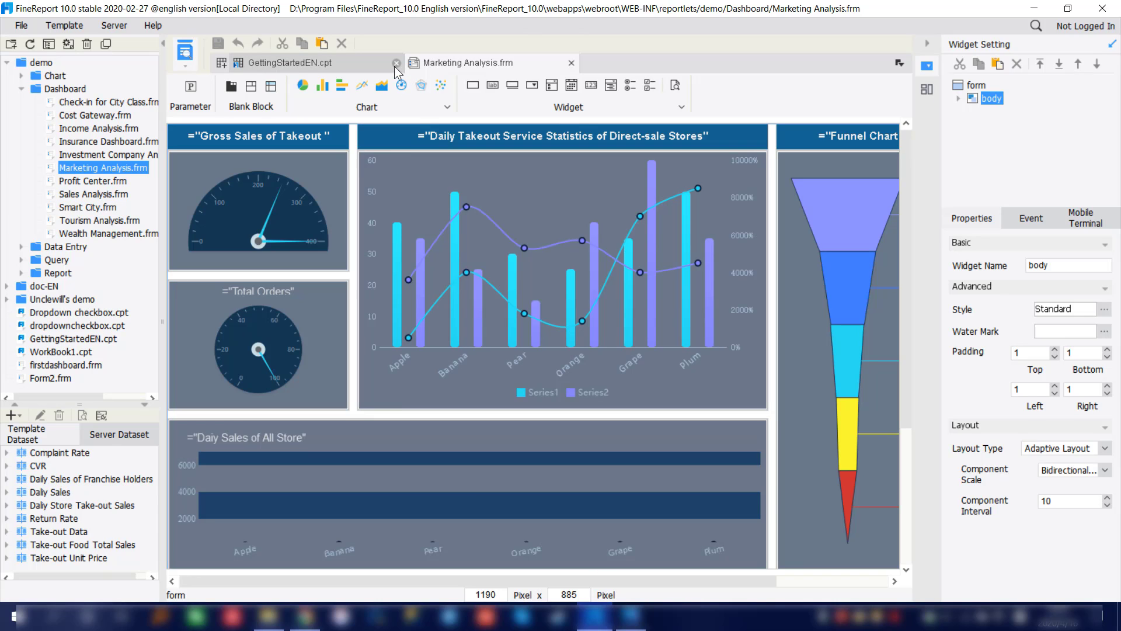
{"action": "left_click", "coordinate": [396, 63]}
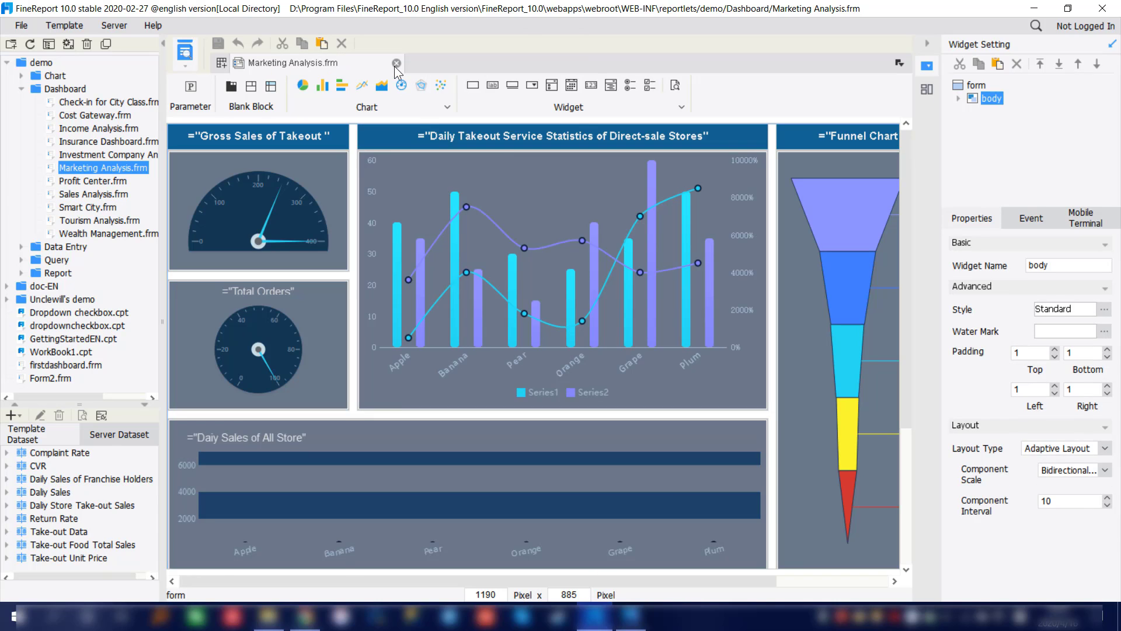
- Close Marketing Analysis.frm and launch Server > Platform Management
{"action": "left_click", "coordinate": [394, 65]}
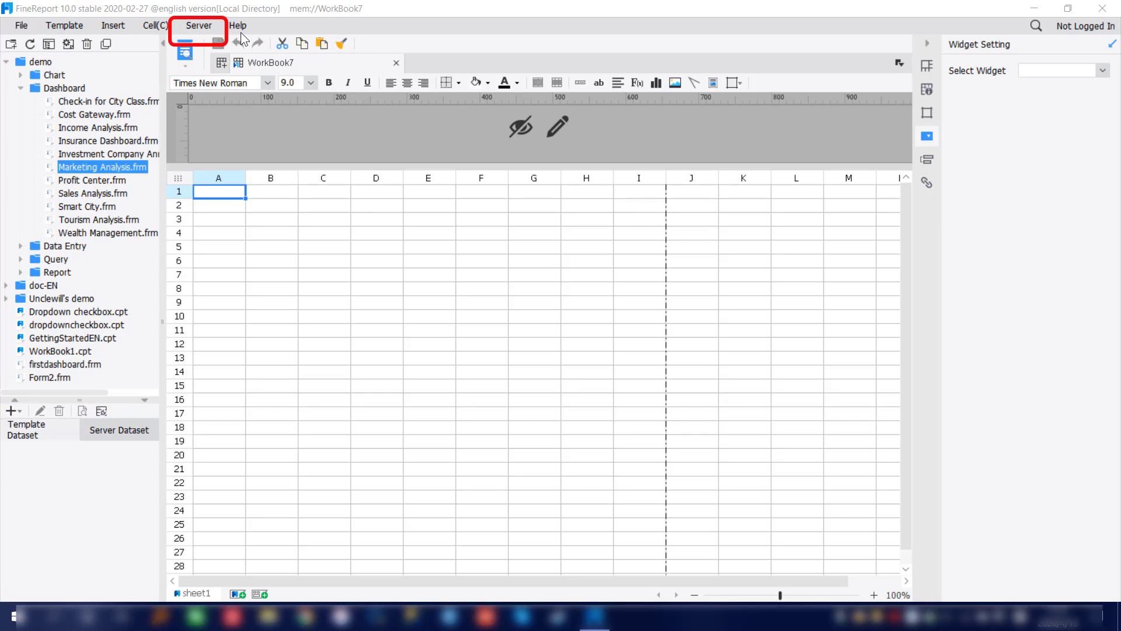
{"action": "left_click", "coordinate": [196, 28]}
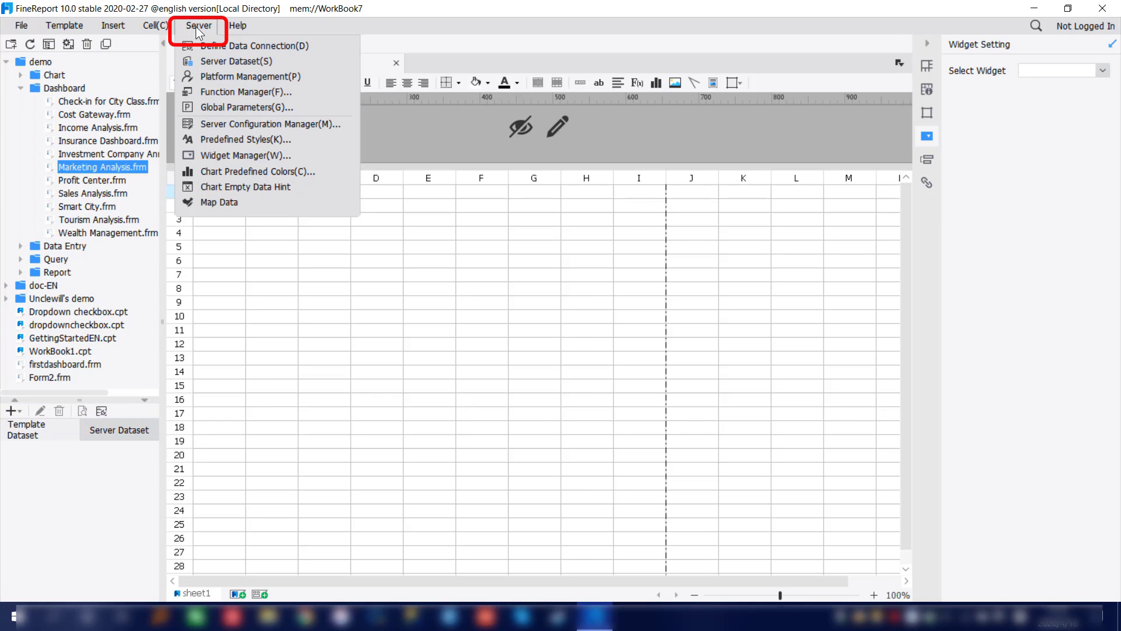
{"action": "left_click", "coordinate": [207, 81]}
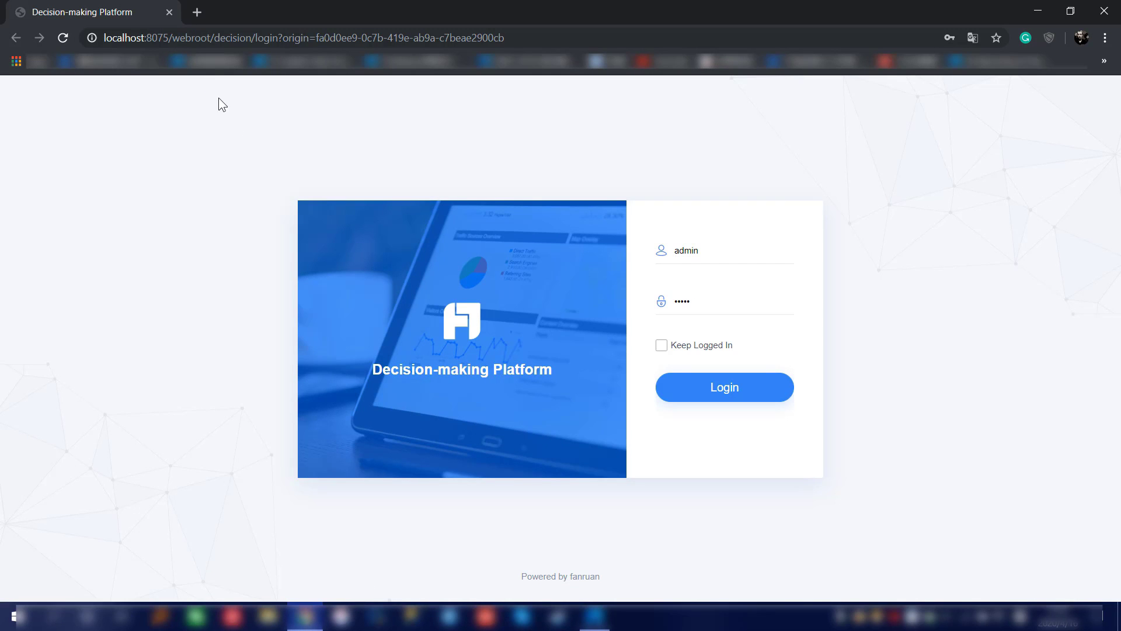
- Log in and open the Detail Report and Paragraphed Detail Report under Report > Typical Report
{"action": "left_click", "coordinate": [703, 388]}
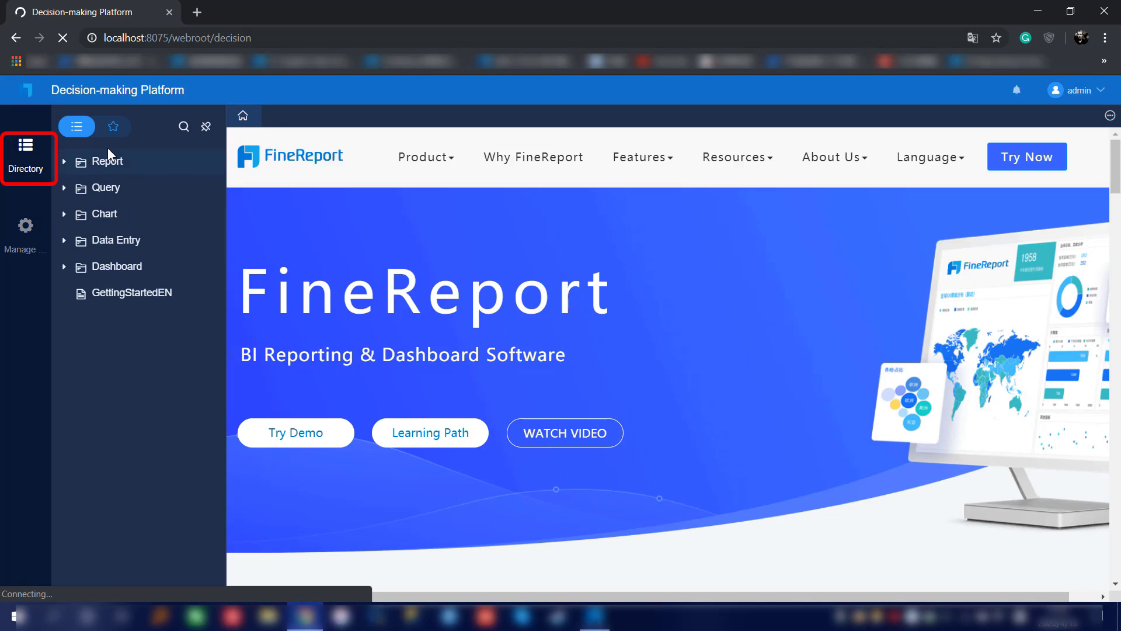
{"action": "left_click", "coordinate": [136, 170]}
{"action": "left_click", "coordinate": [141, 188]}
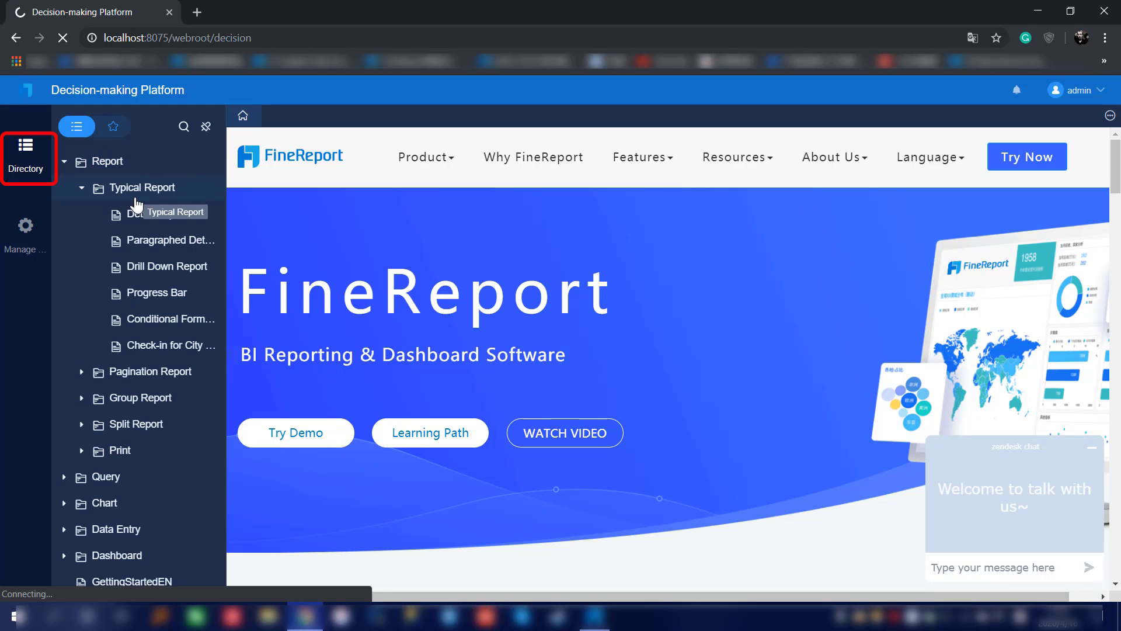
{"action": "left_click", "coordinate": [139, 221]}
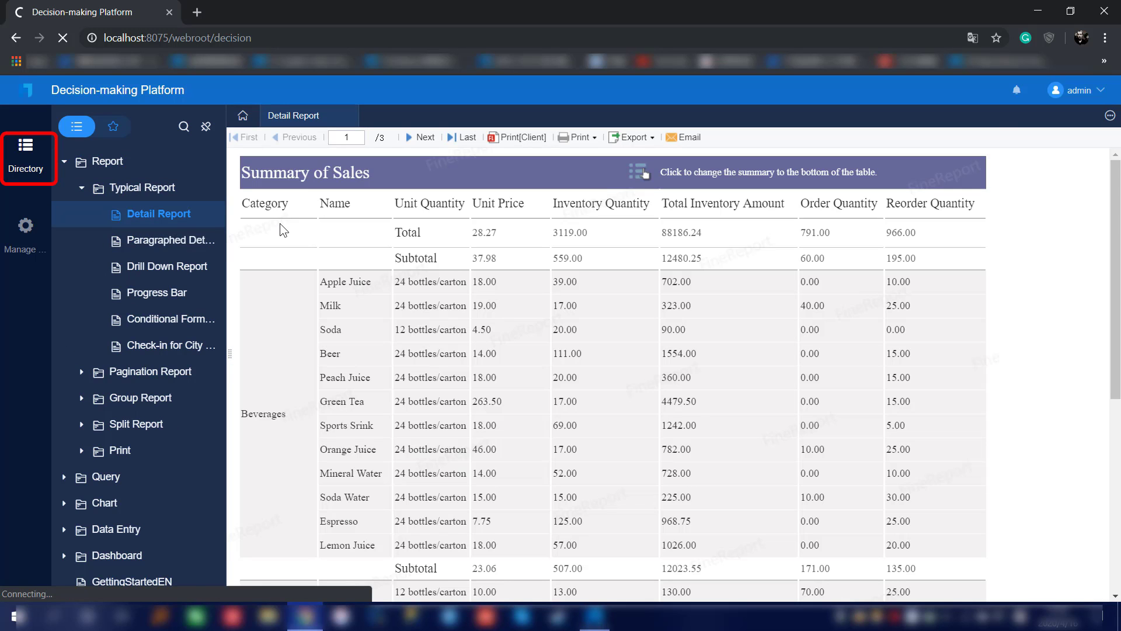
{"action": "left_click", "coordinate": [175, 243]}
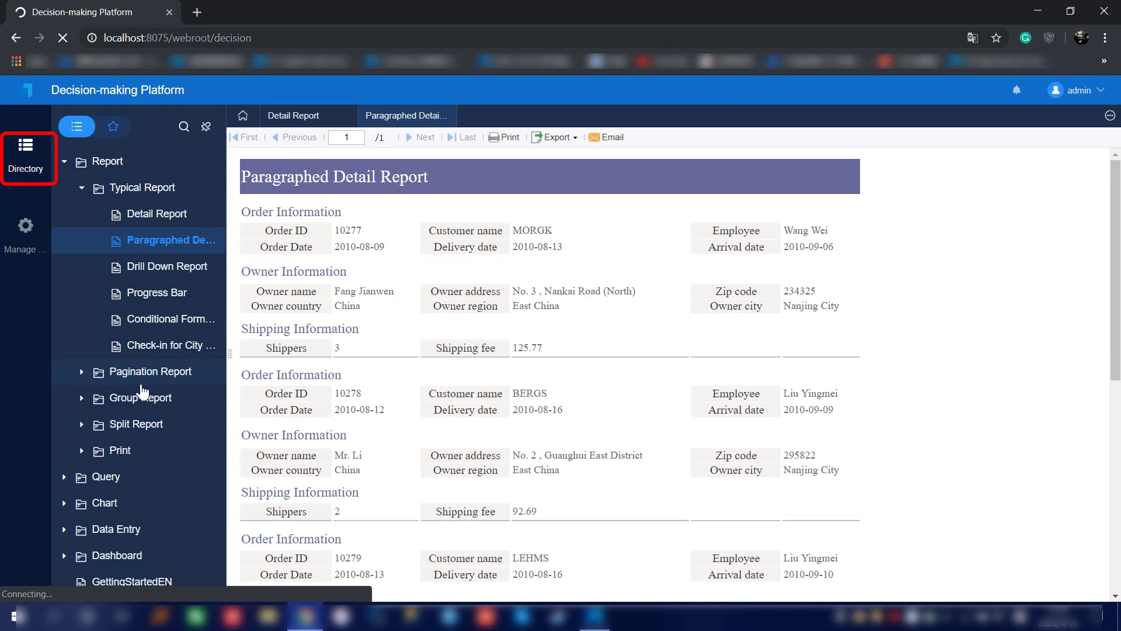
- Open the Profit Center dashboard and the Multi-source Data Entry report, clicking into an equipment Amount
{"action": "left_click", "coordinate": [137, 553]}
{"action": "left_click", "coordinate": [123, 296]}
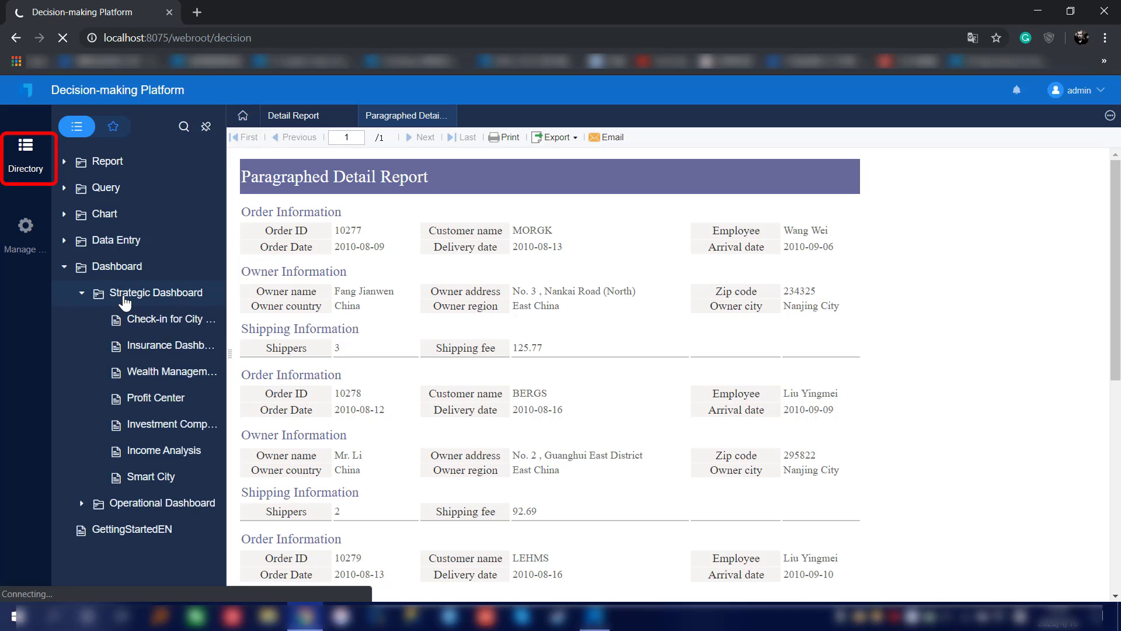
{"action": "left_click", "coordinate": [149, 401]}
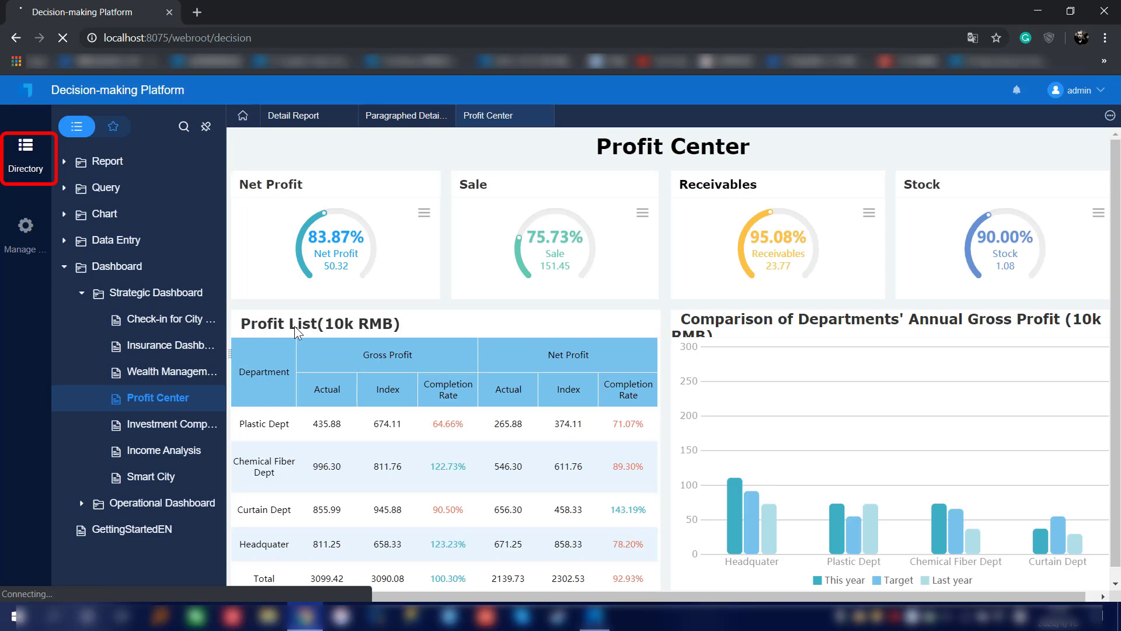
{"action": "left_click", "coordinate": [154, 242]}
{"action": "left_click", "coordinate": [163, 292]}
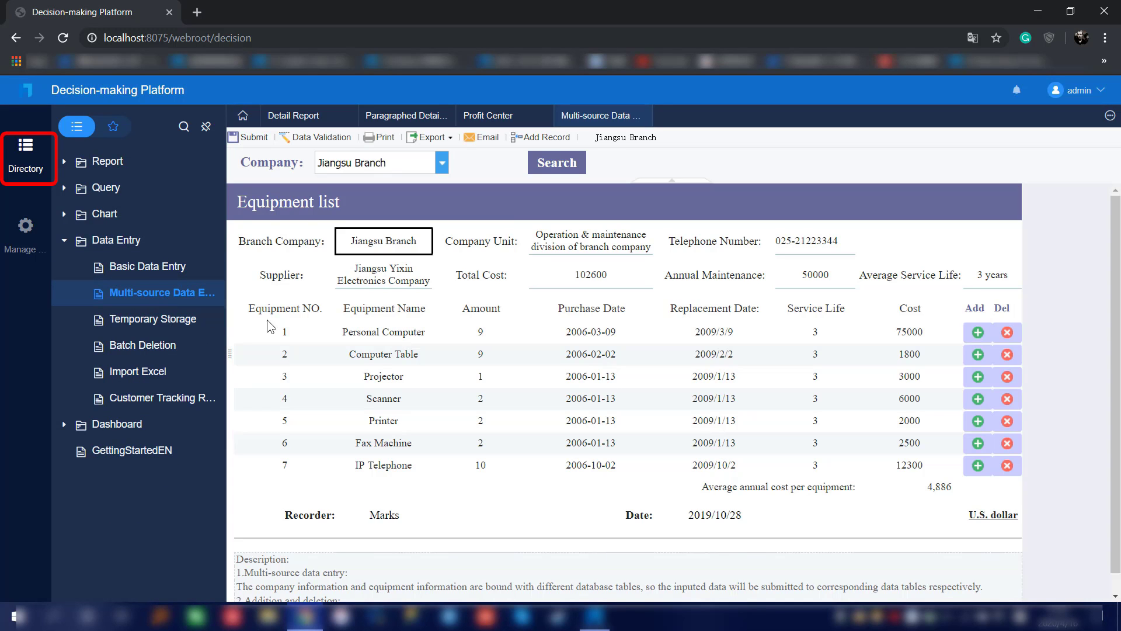
{"action": "left_click", "coordinate": [480, 332]}
{"action": "scroll", "coordinate": [517, 327], "scroll_direction": "down", "scroll_amount": 1}
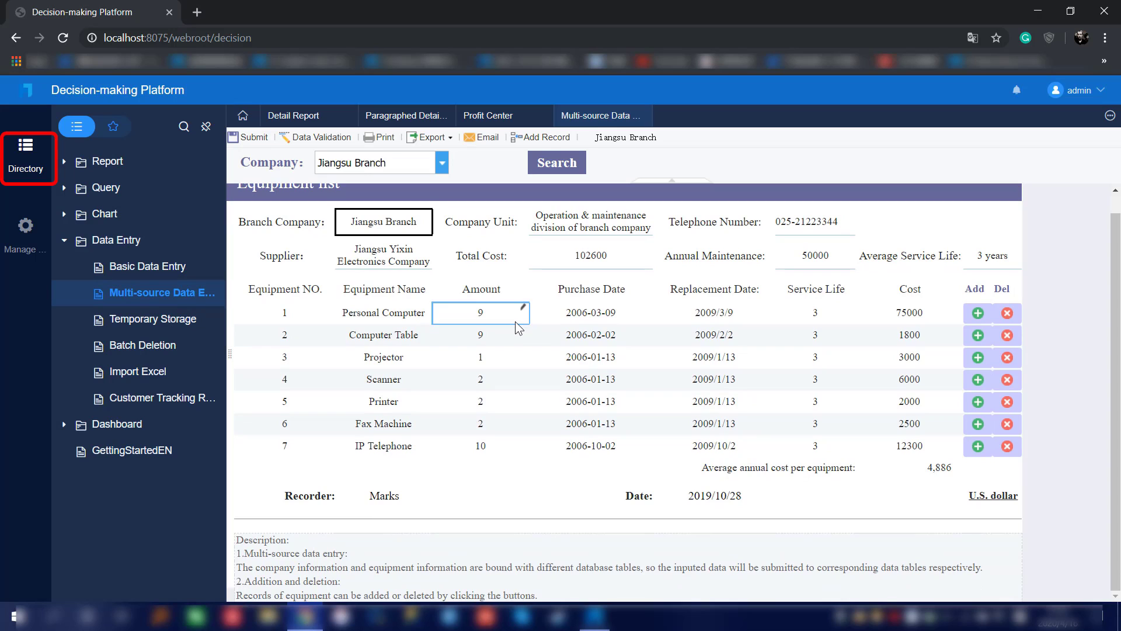
{"action": "scroll", "coordinate": [517, 327], "scroll_direction": "up", "scroll_amount": 1}
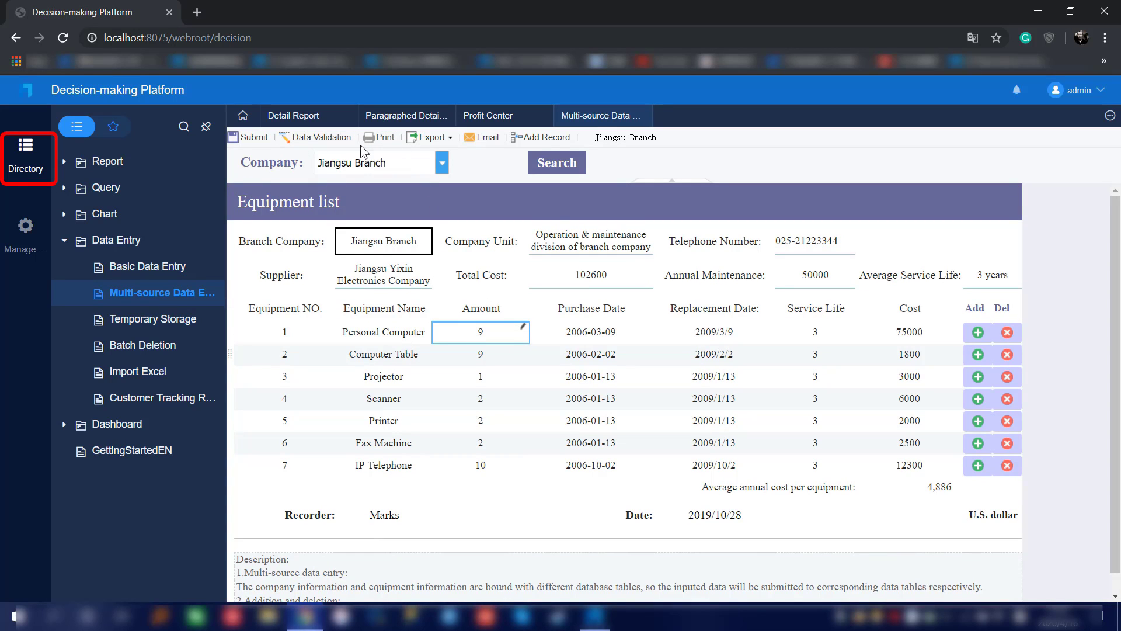
- Close all four report tabs and minimize the chat window on the home page
{"action": "left_click", "coordinate": [352, 116]}
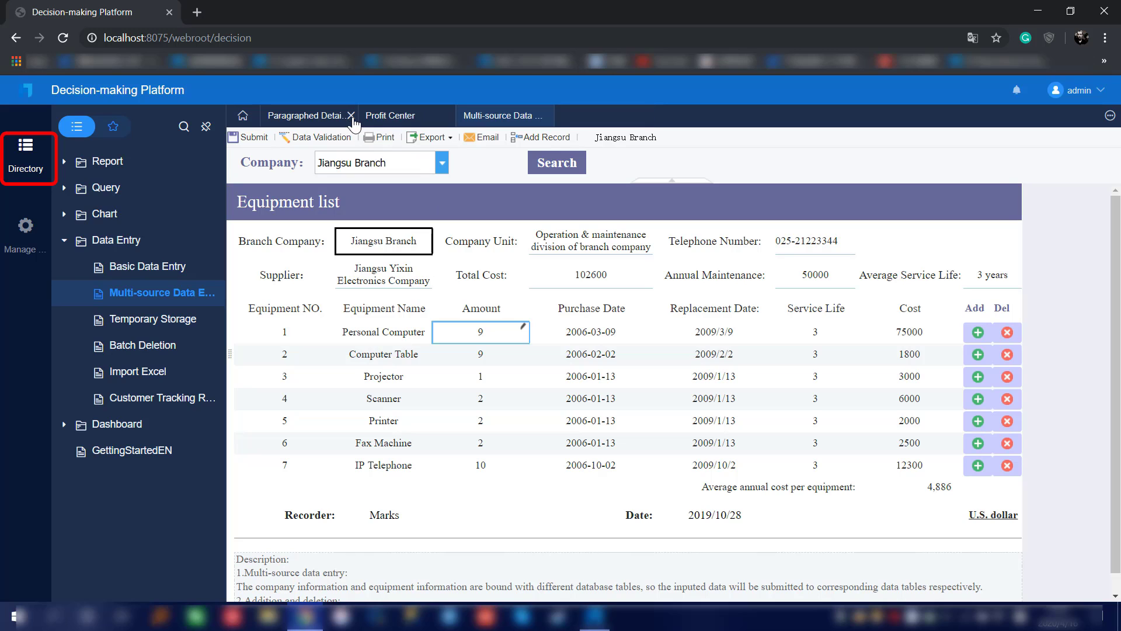
{"action": "left_click", "coordinate": [352, 116]}
{"action": "left_click", "coordinate": [352, 115]}
{"action": "left_click", "coordinate": [351, 116]}
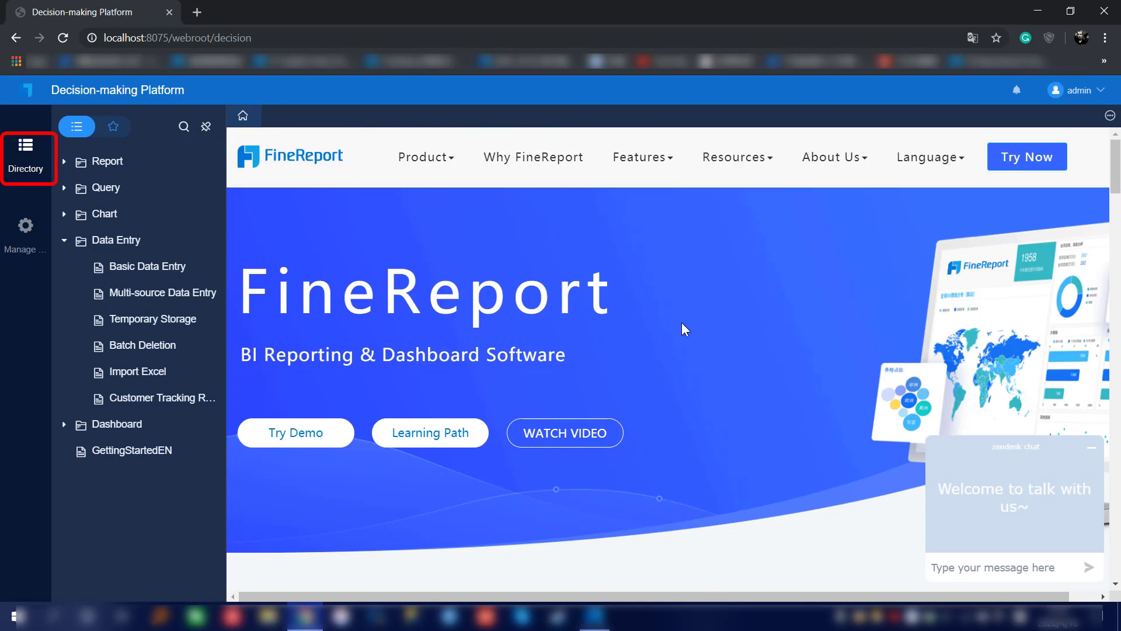
{"action": "scroll", "coordinate": [774, 338], "scroll_direction": "down", "scroll_amount": 3}
{"action": "scroll", "coordinate": [773, 335], "scroll_direction": "down", "scroll_amount": 2}
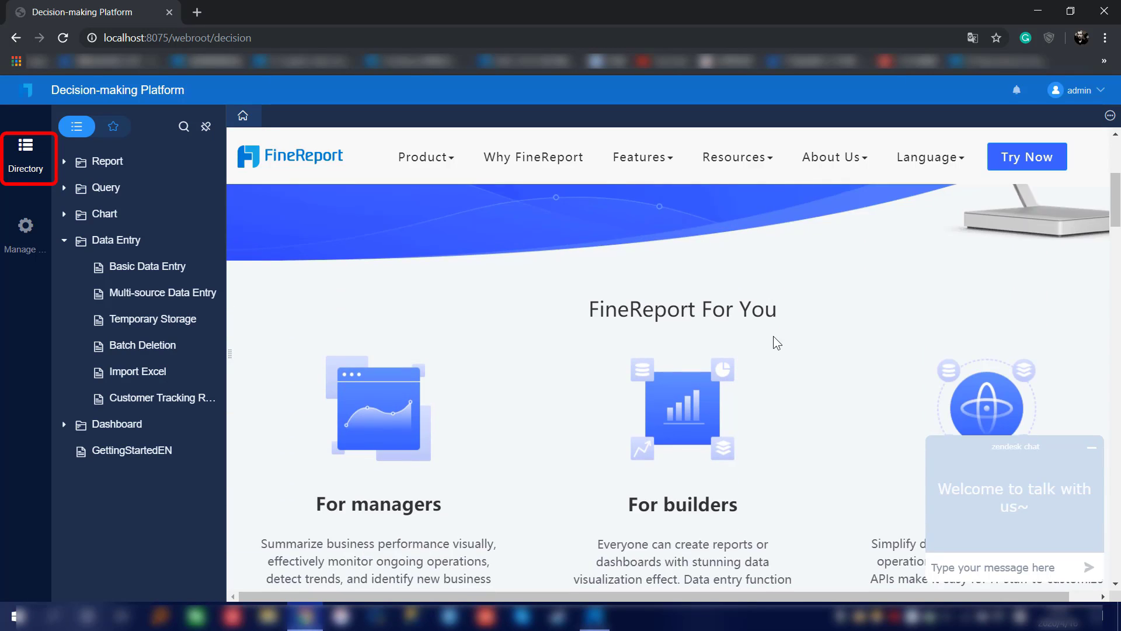
{"action": "left_click", "coordinate": [1091, 449]}
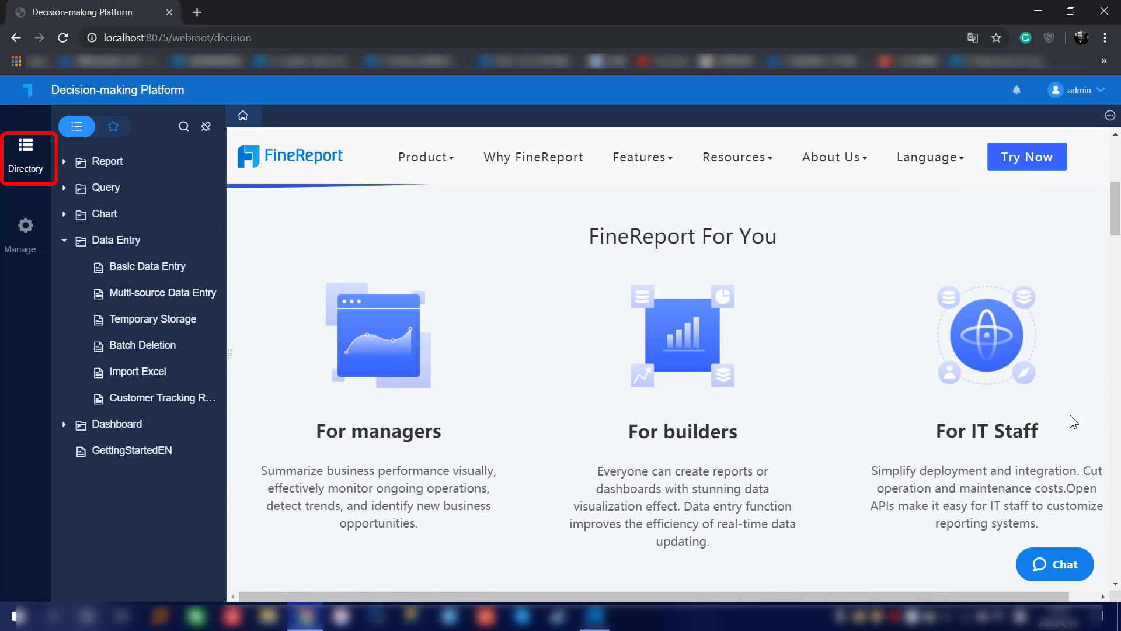
{"action": "scroll", "coordinate": [549, 333], "scroll_direction": "up", "scroll_amount": 1}
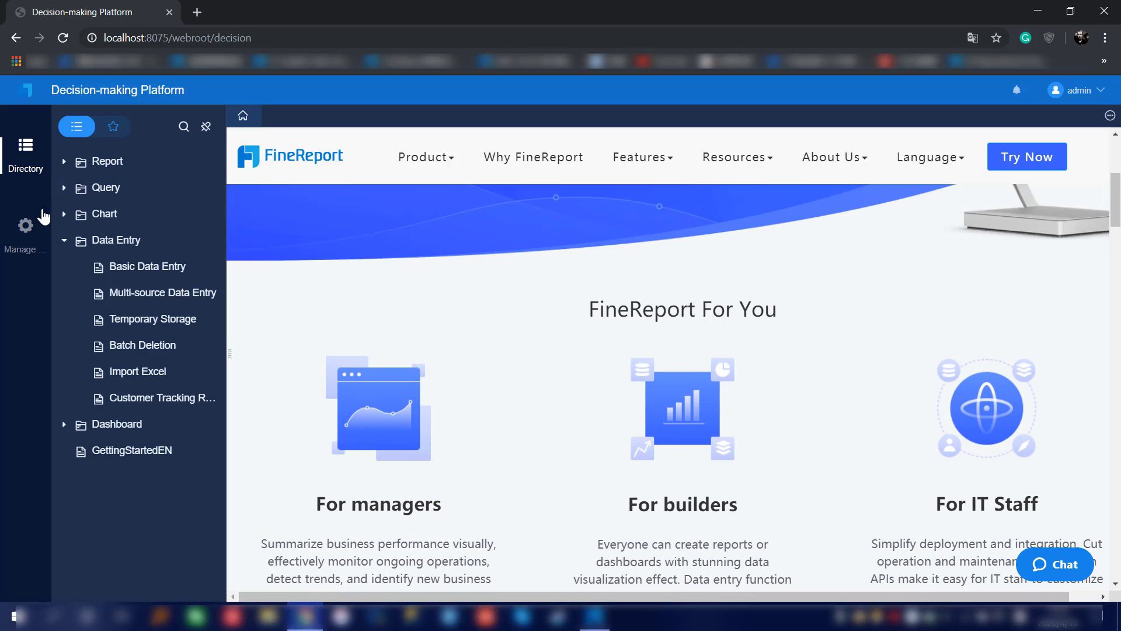
- In Manage, visit the Directory, User and Permission pages, open Appearance, and widen the sidebar
{"action": "left_click", "coordinate": [26, 227]}
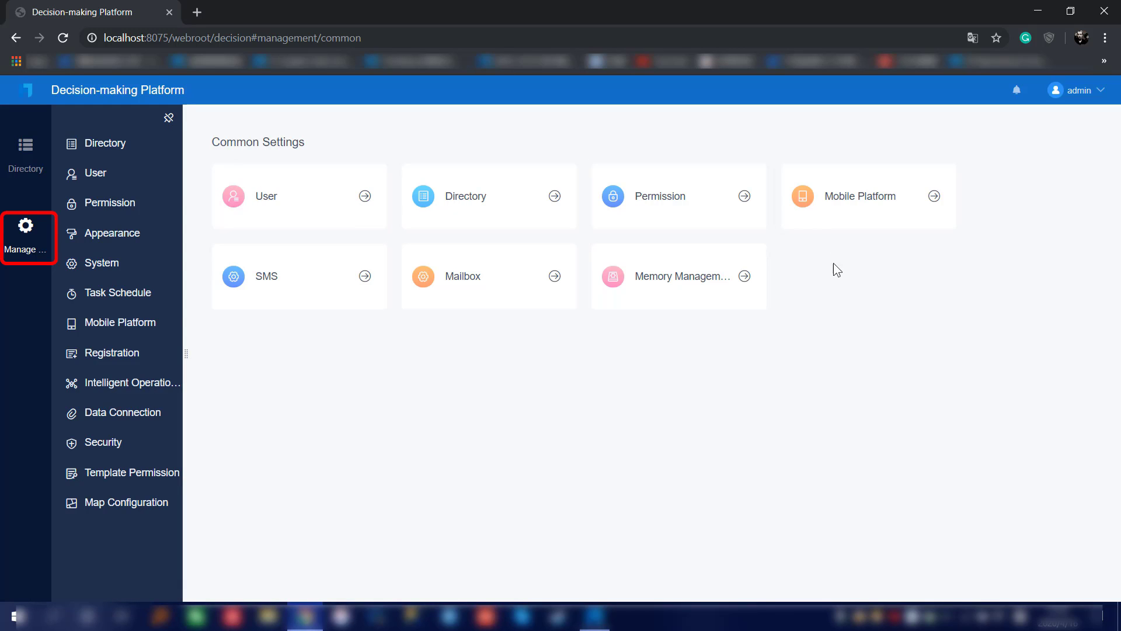
{"action": "left_click", "coordinate": [107, 149]}
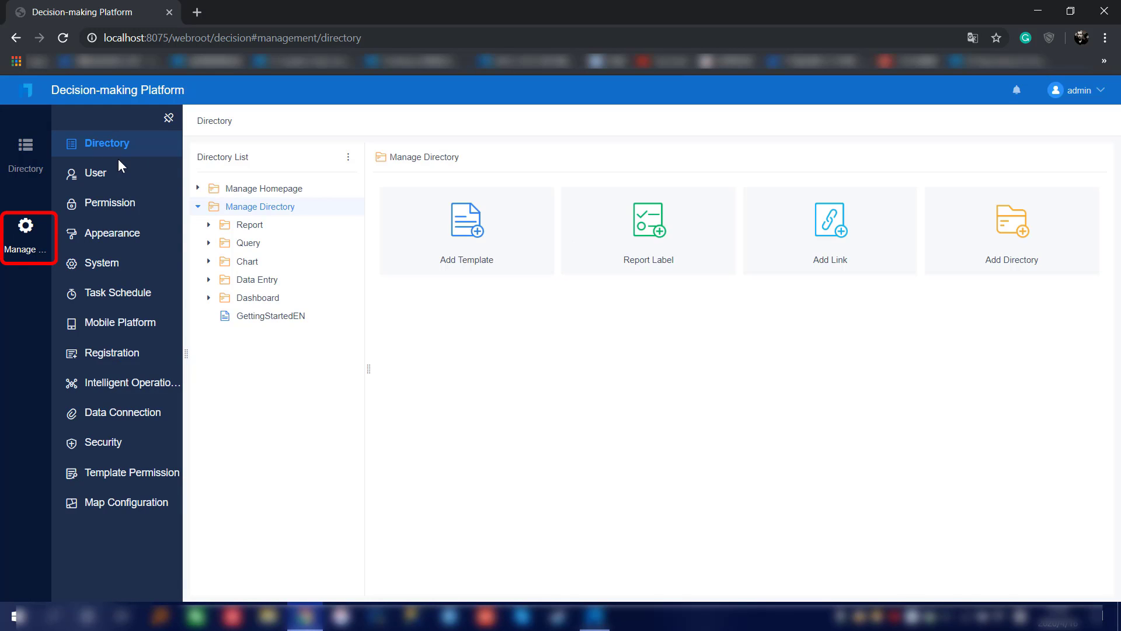
{"action": "left_click", "coordinate": [142, 181]}
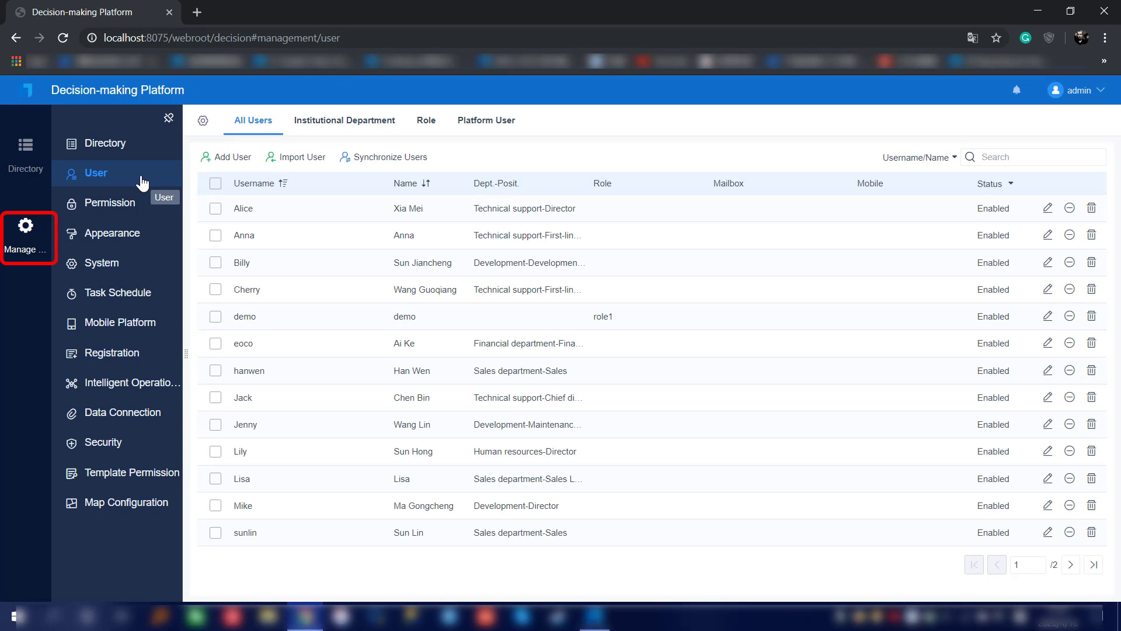
{"action": "left_click", "coordinate": [120, 210]}
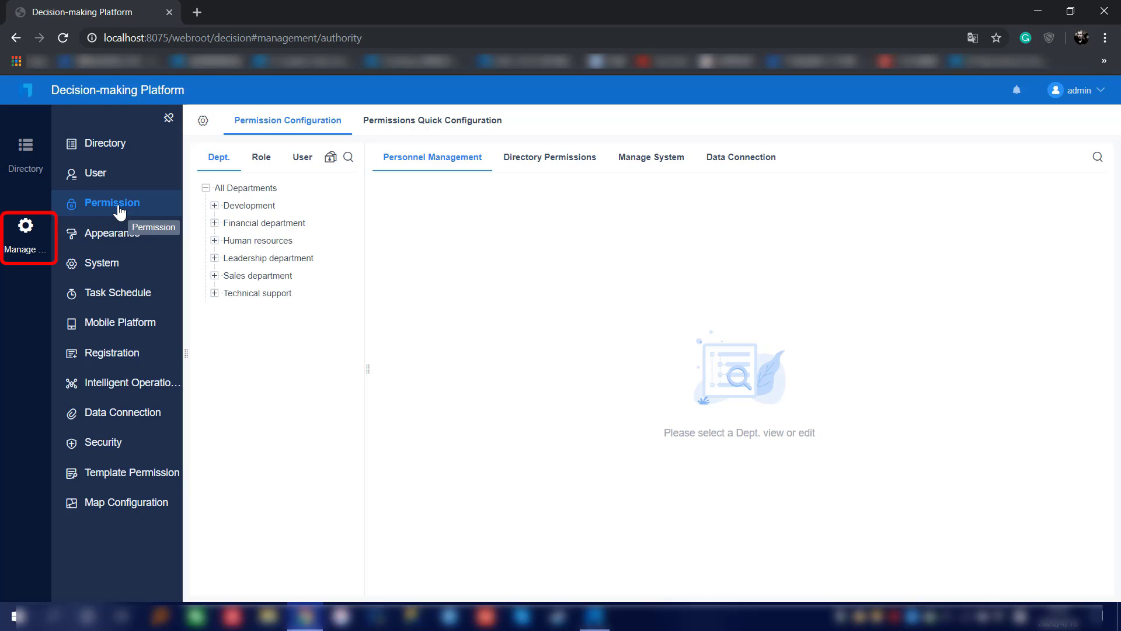
{"action": "left_click", "coordinate": [114, 244]}
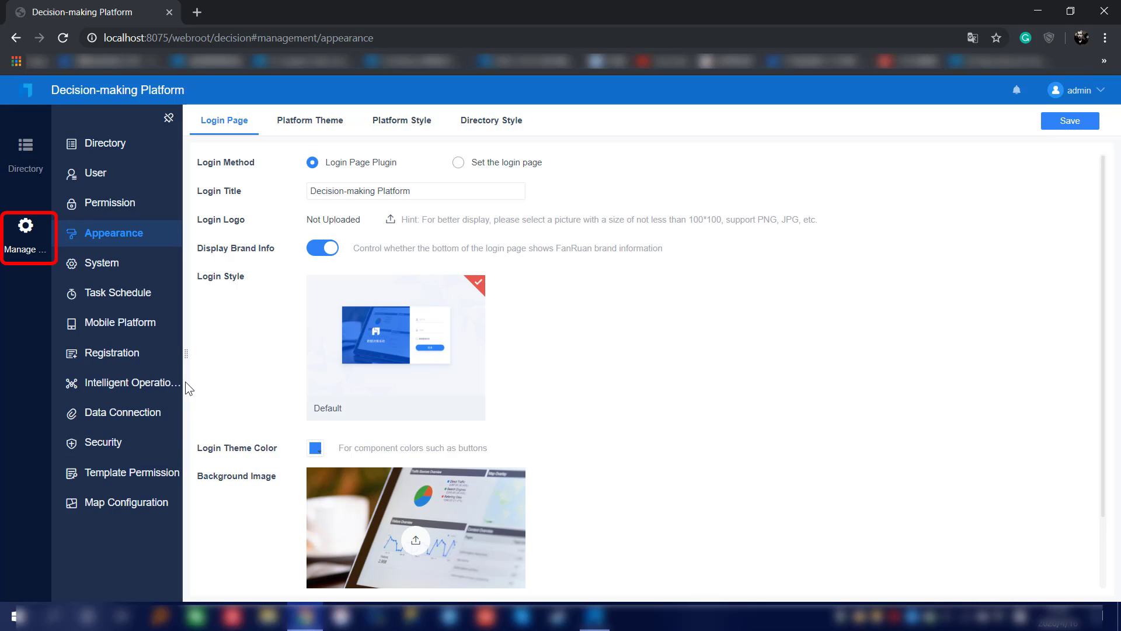
{"action": "left_click_drag", "start_coordinate": [185, 380], "coordinate": [282, 372]}
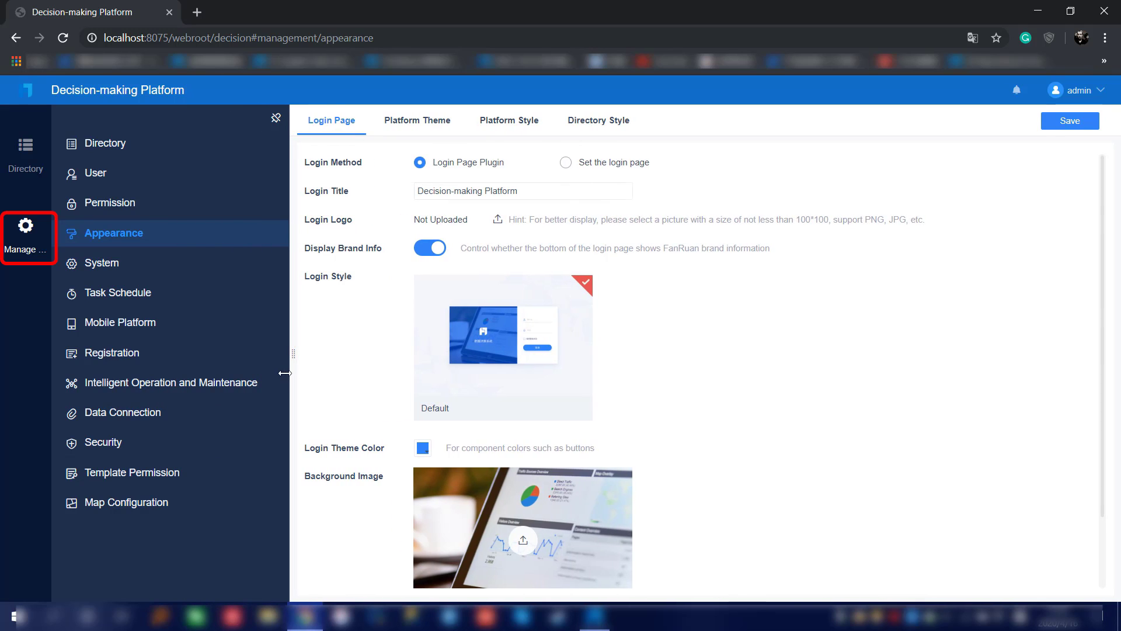
- View Registration and its Function List, then return to Directory management
{"action": "left_click", "coordinate": [197, 366]}
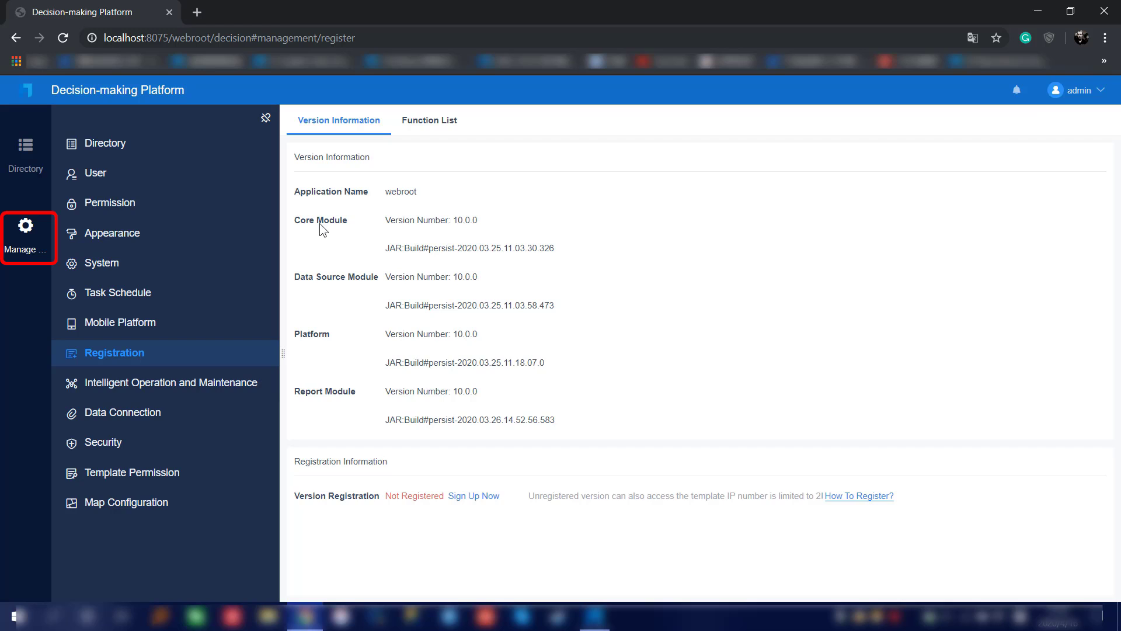
{"action": "left_click", "coordinate": [436, 133]}
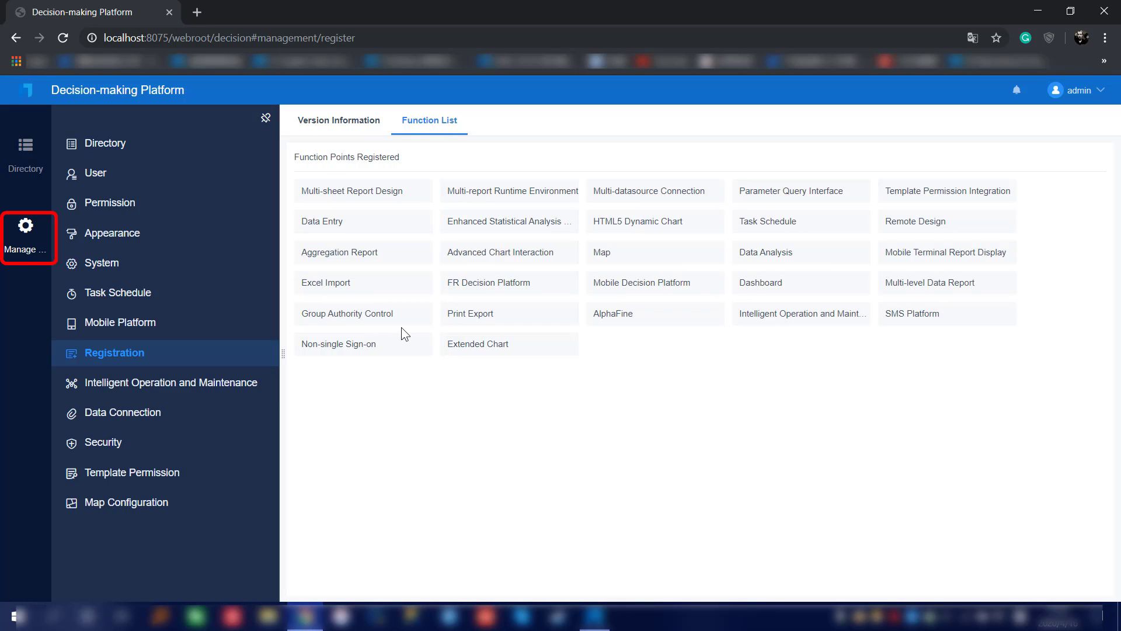
{"action": "left_click", "coordinate": [159, 154]}
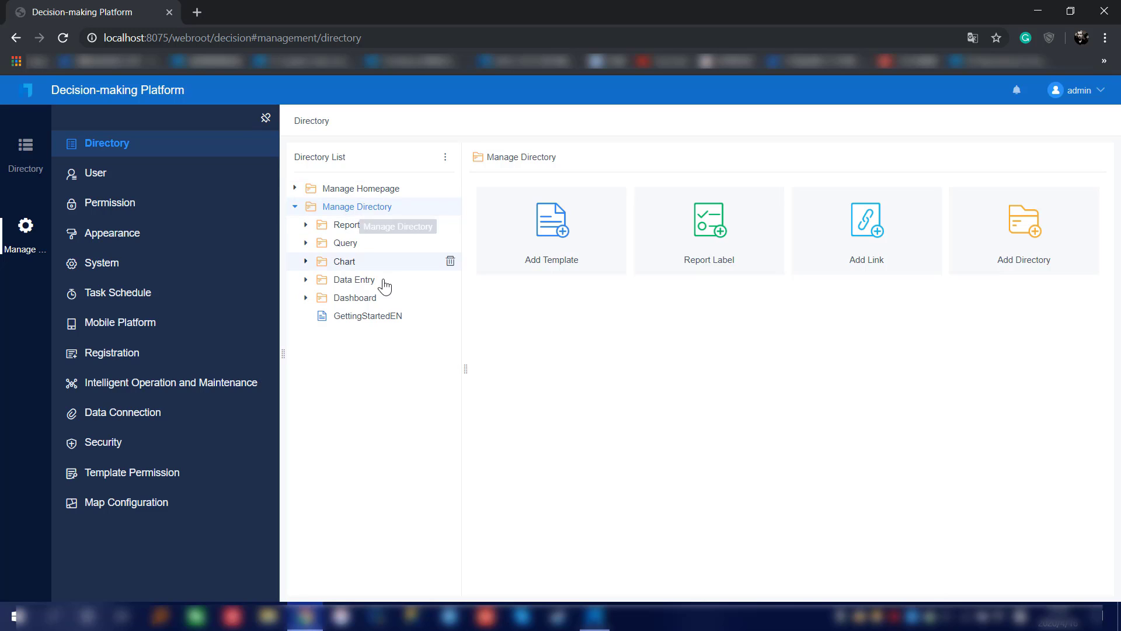
- Delete GettingStartedEN from the directory and open the Add Template dialog
{"action": "left_click", "coordinate": [452, 315]}
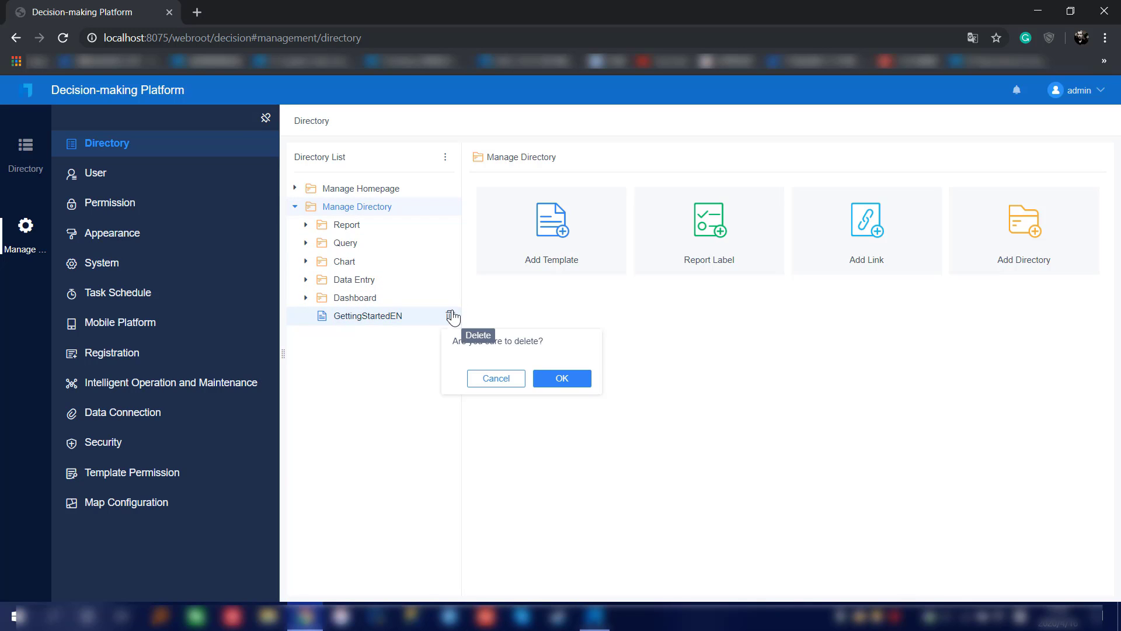
{"action": "left_click", "coordinate": [563, 378]}
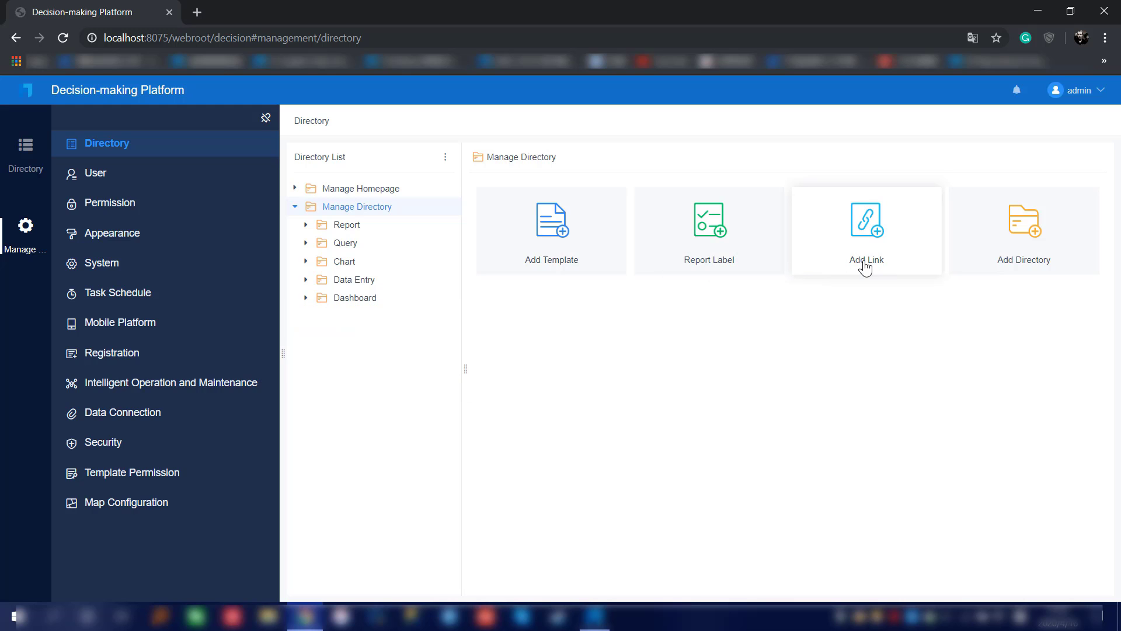
{"action": "left_click", "coordinate": [606, 230]}
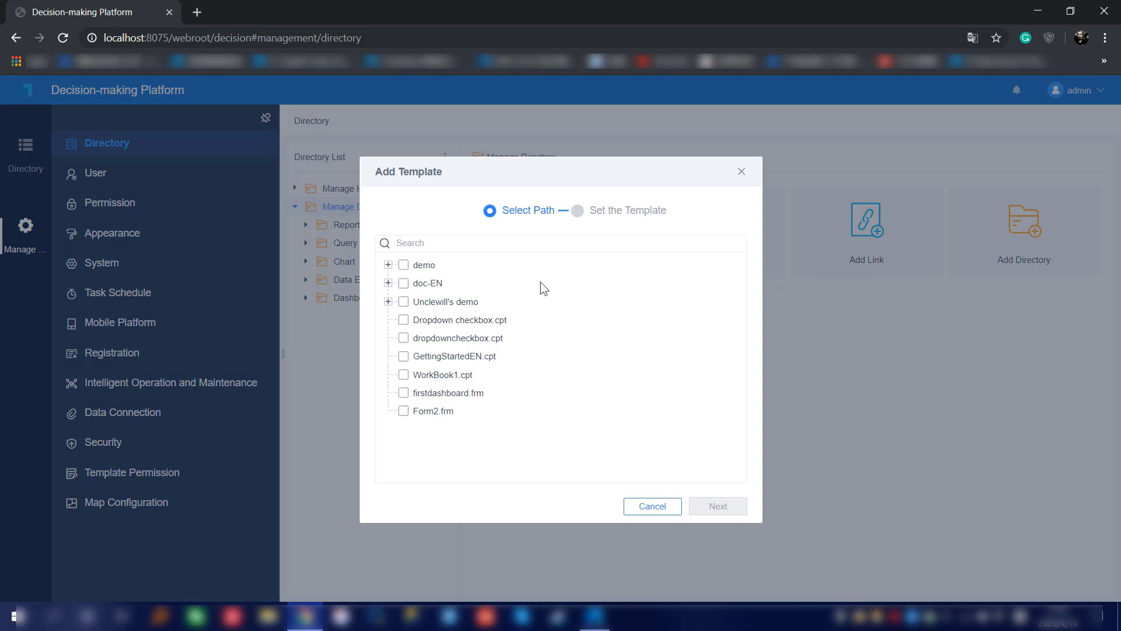
- Add GettingStartedEN.cpt and demo/Dashboard/Marketing Analysis.frm to the directory, then view the user-side Directory
{"action": "left_click", "coordinate": [456, 356]}
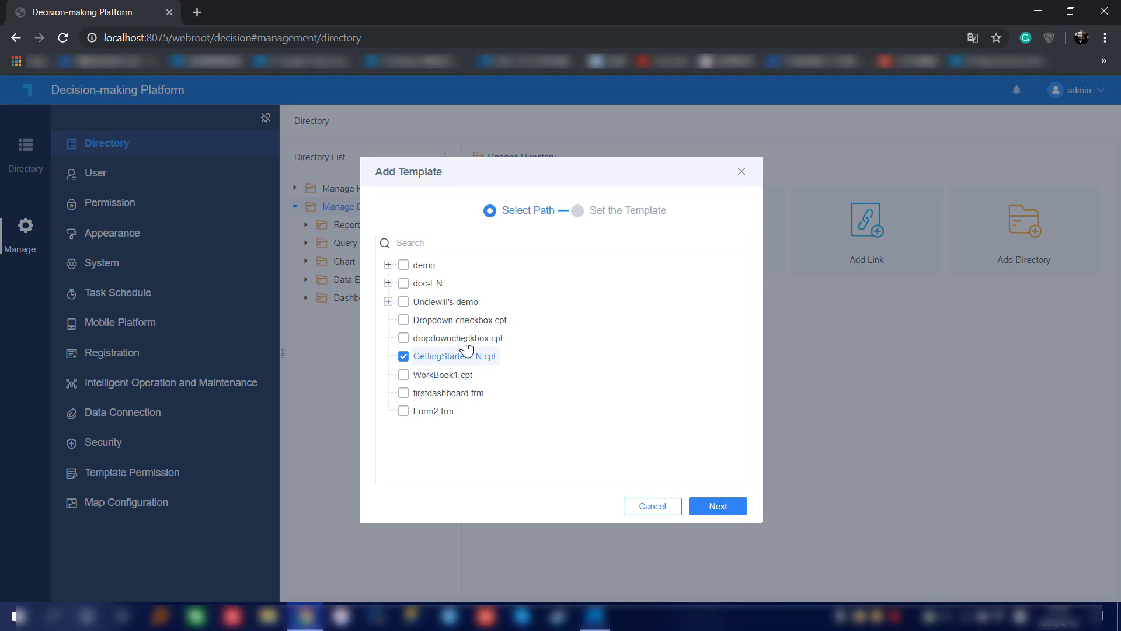
{"action": "left_click", "coordinate": [387, 265]}
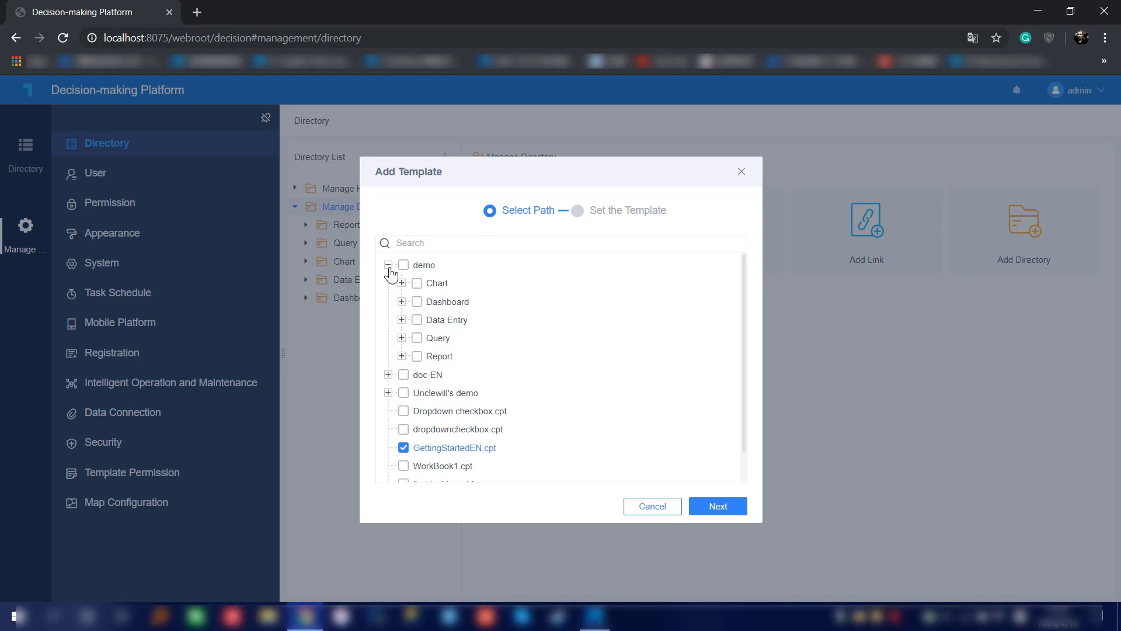
{"action": "left_click", "coordinate": [401, 301]}
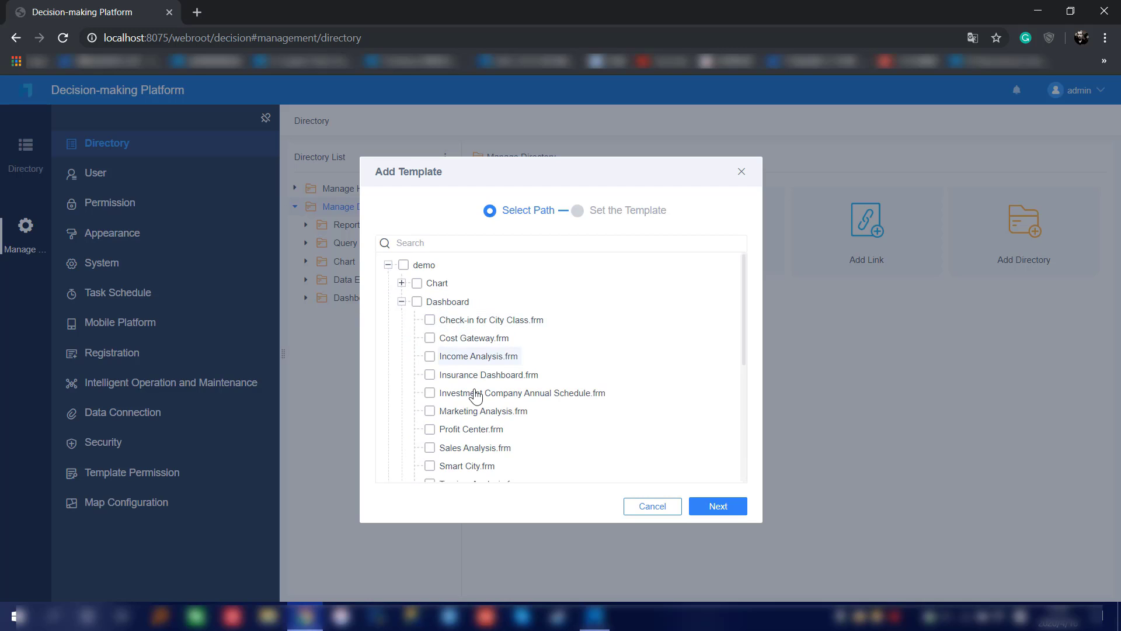
{"action": "left_click", "coordinate": [430, 411]}
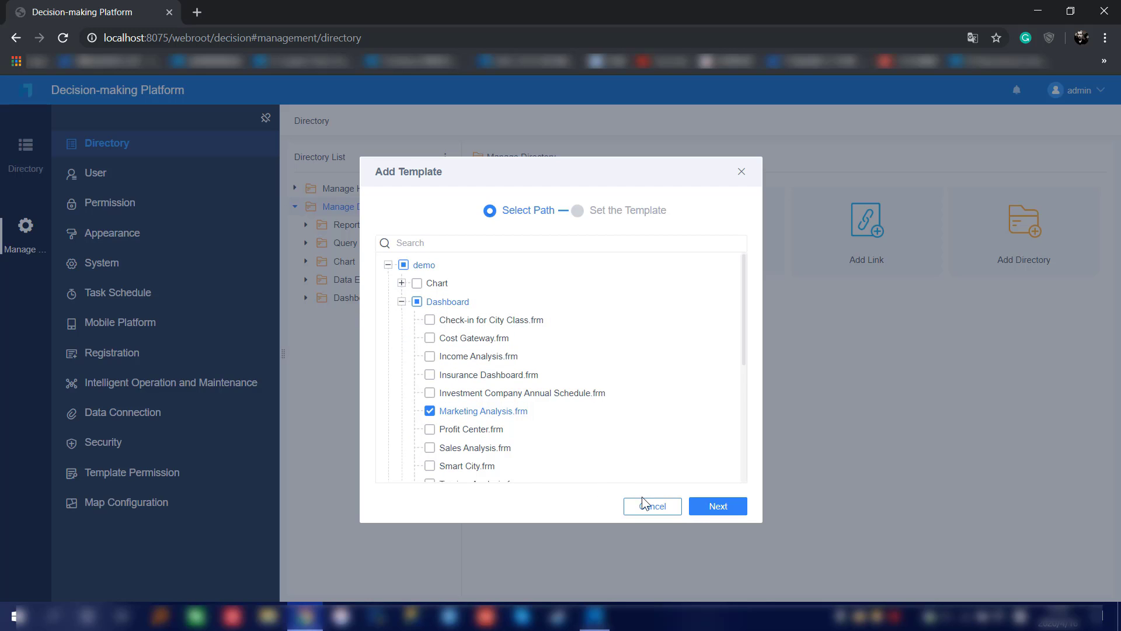
{"action": "left_click", "coordinate": [700, 506]}
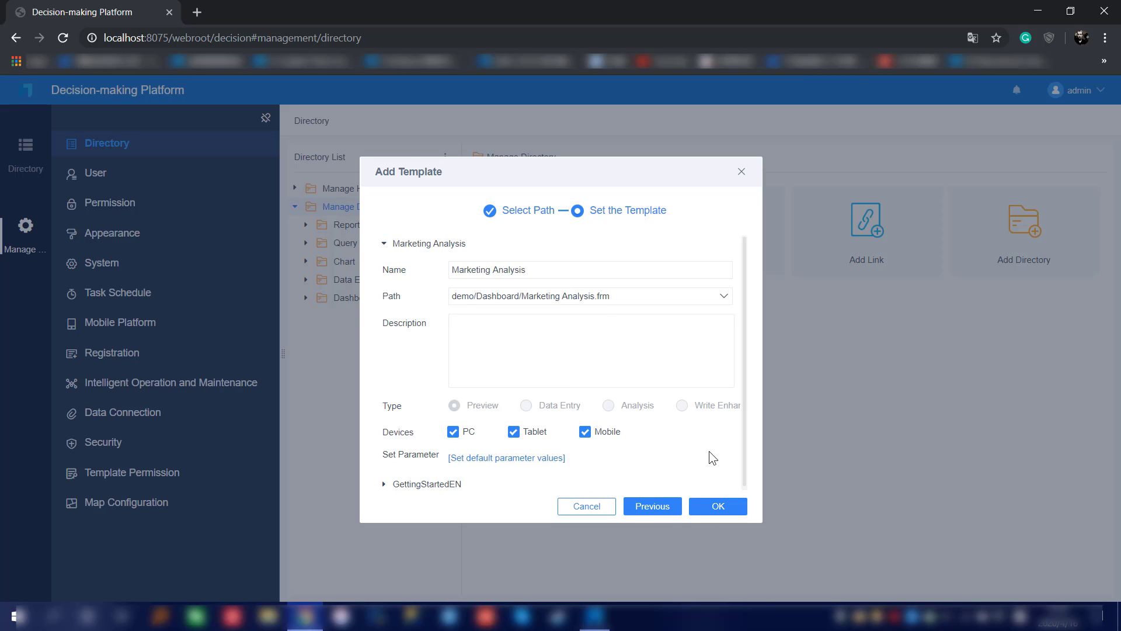
{"action": "left_click", "coordinate": [718, 506]}
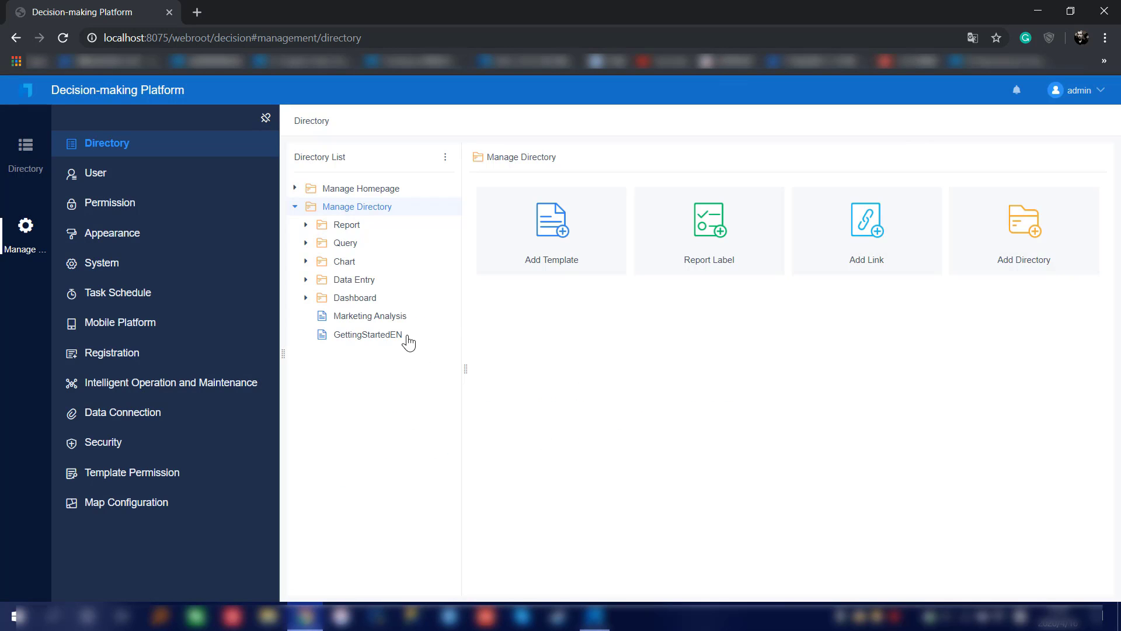
{"action": "left_click", "coordinate": [17, 153]}
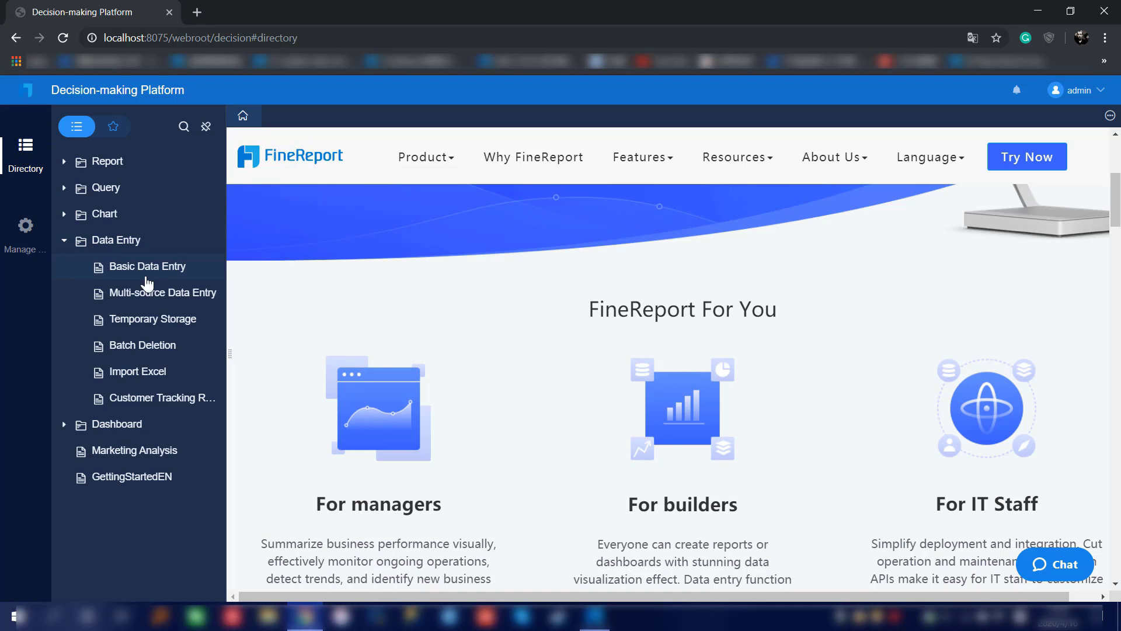
- Open Marketing Analysis and GettingStartedEN from the Directory, query East China, then close the browser
{"action": "left_click", "coordinate": [88, 244]}
{"action": "left_click", "coordinate": [112, 292]}
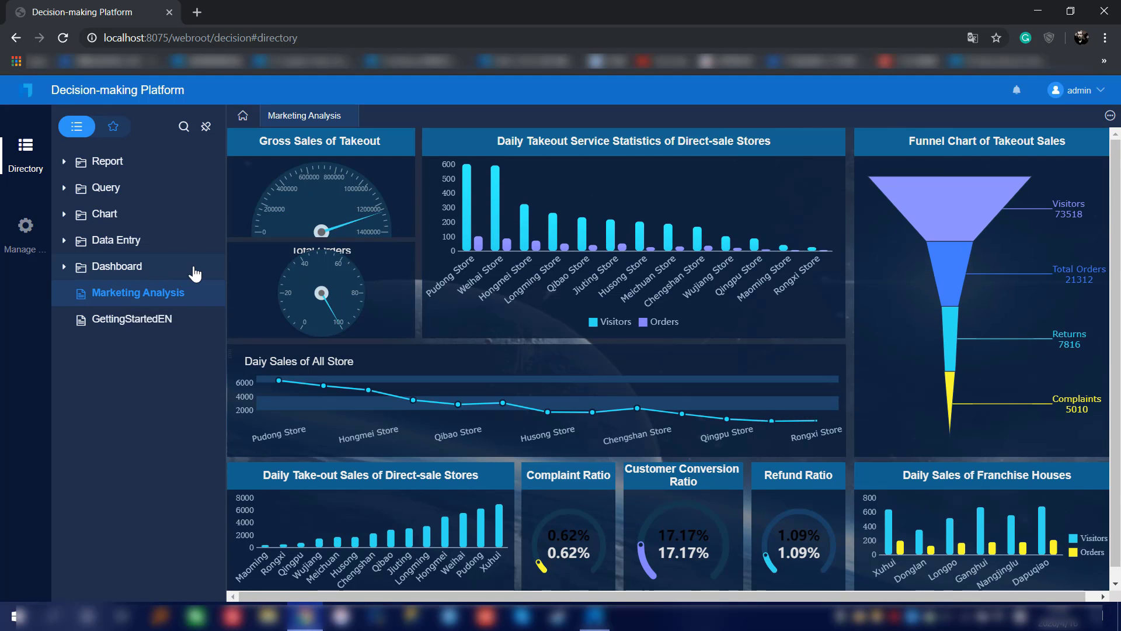
{"action": "left_click", "coordinate": [152, 321]}
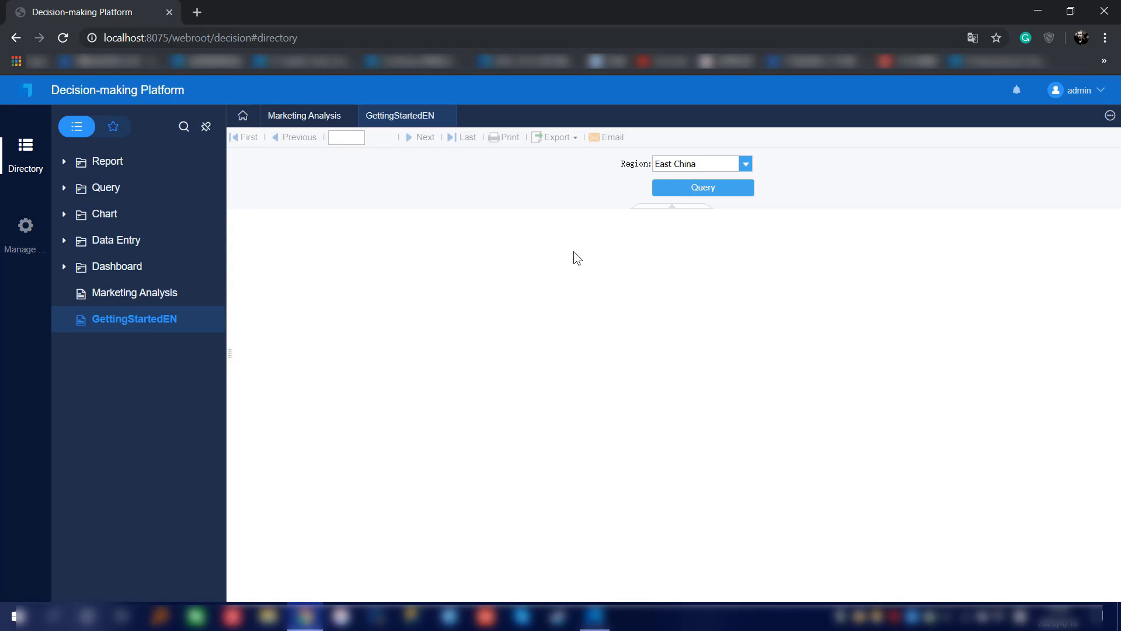
{"action": "left_click", "coordinate": [669, 194]}
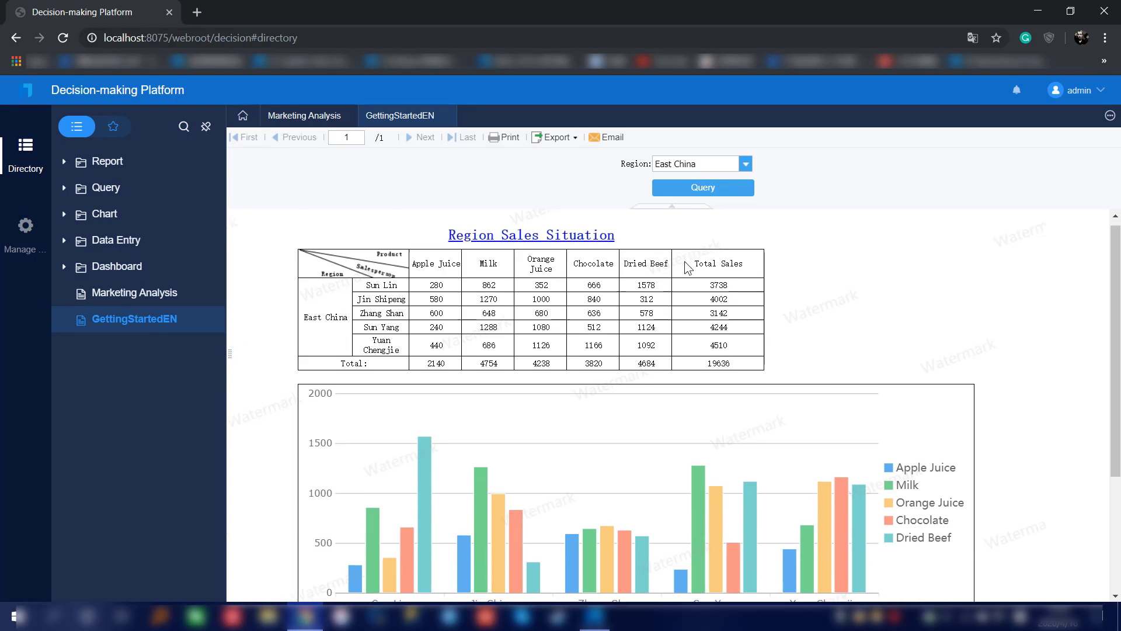
{"action": "scroll", "coordinate": [687, 270], "scroll_direction": "down", "scroll_amount": 2}
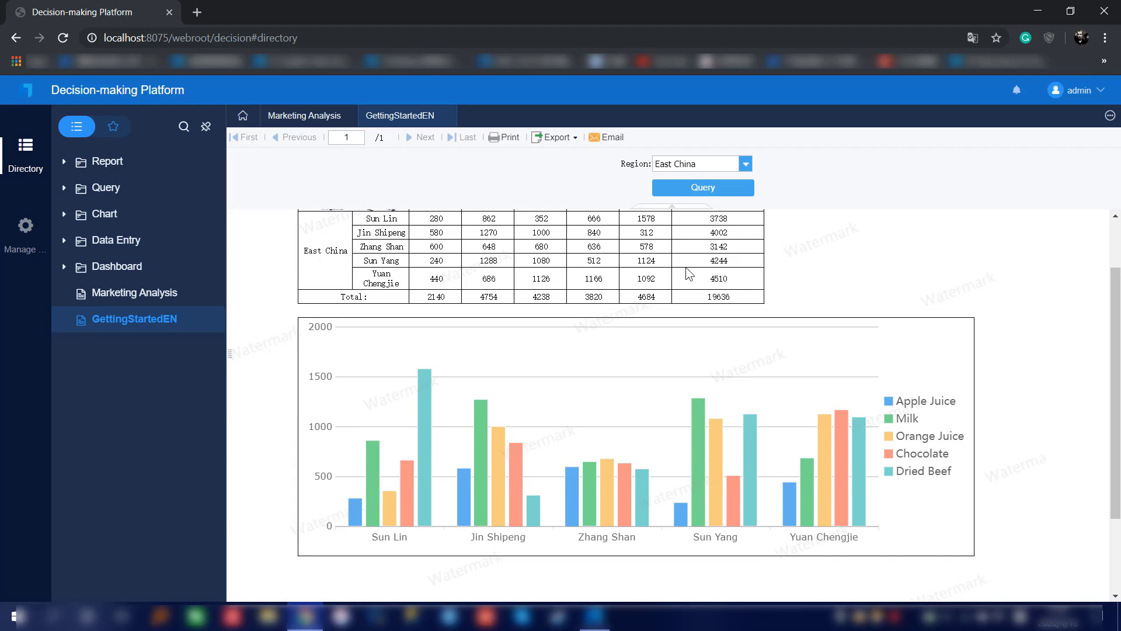
{"action": "left_click", "coordinate": [1098, 12]}
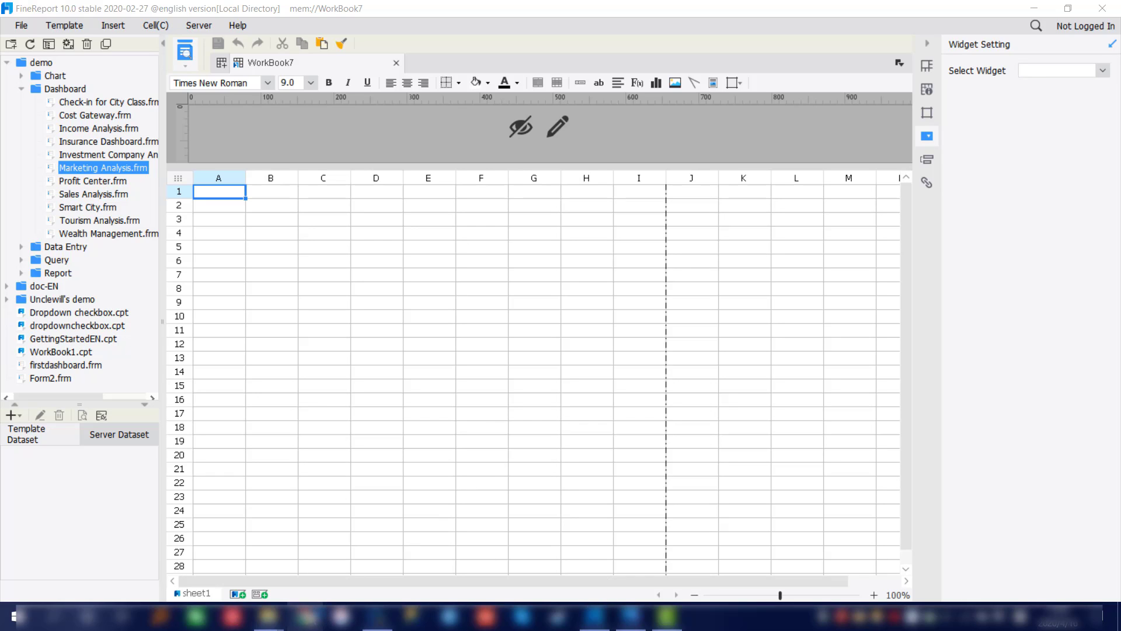
- Switch from the empty WorkBook7 in FineReport Designer to the Chrome browser
{"action": "left_click", "coordinate": [305, 616]}
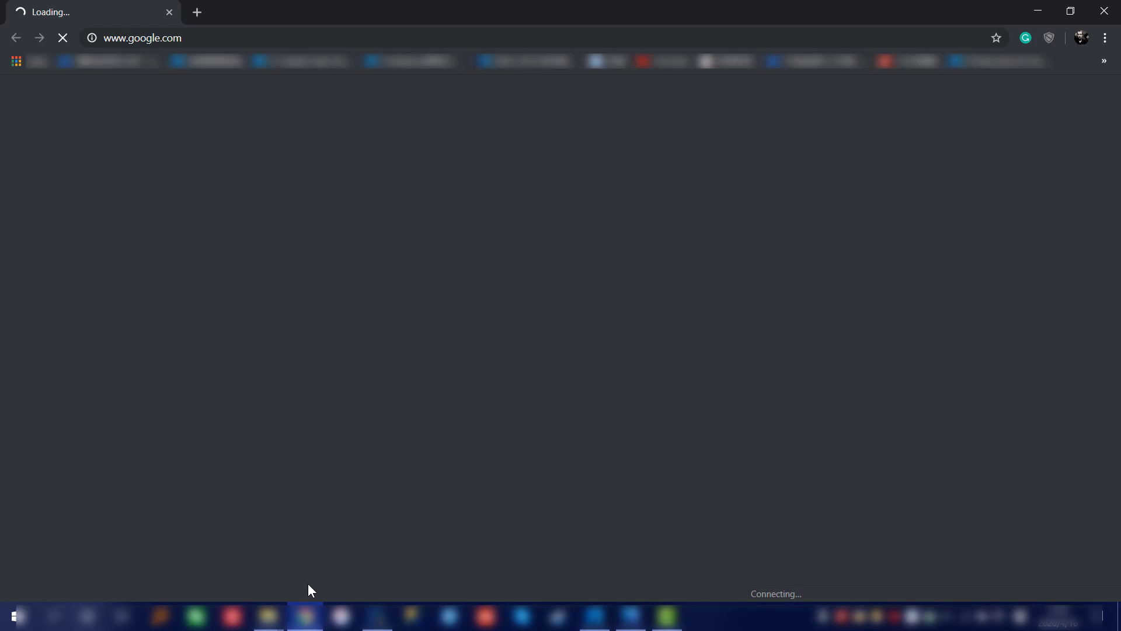
- Open the FineReport English site from its bookmark and launch Product > Try Demo
{"action": "left_click", "coordinate": [989, 67]}
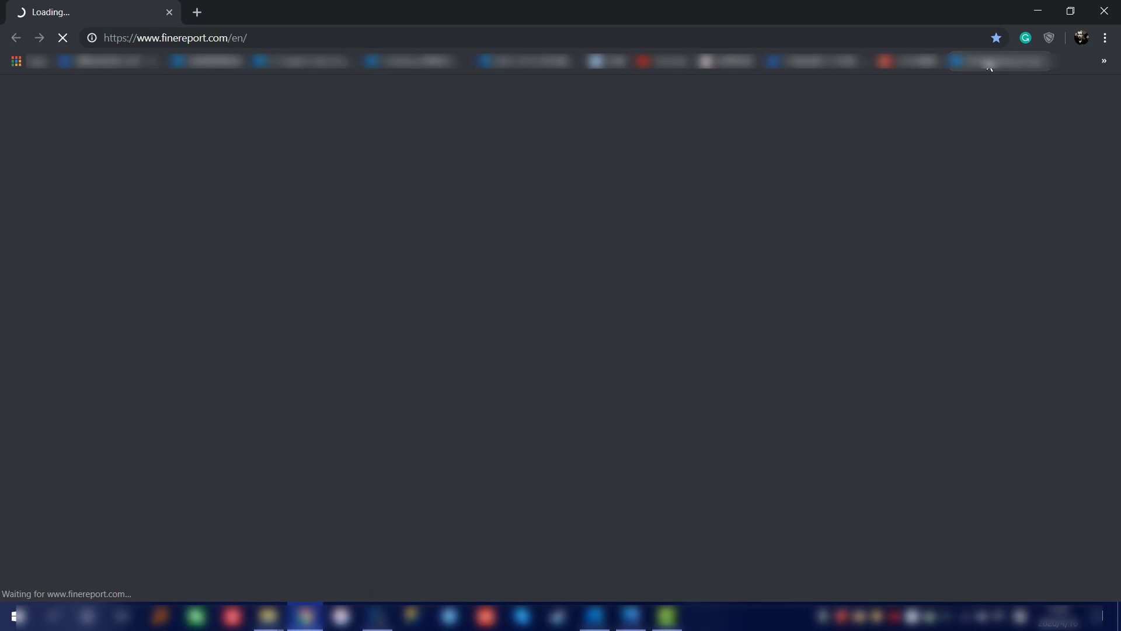
{"action": "left_click", "coordinate": [277, 35]}
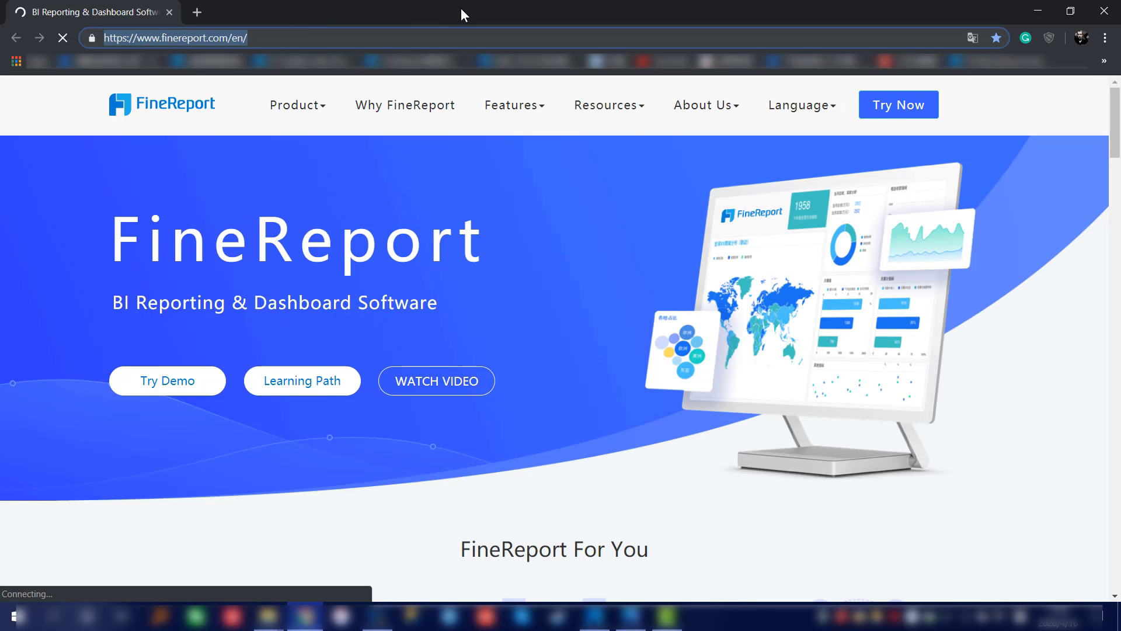
{"action": "scroll", "coordinate": [945, 373], "scroll_direction": "down", "scroll_amount": 3}
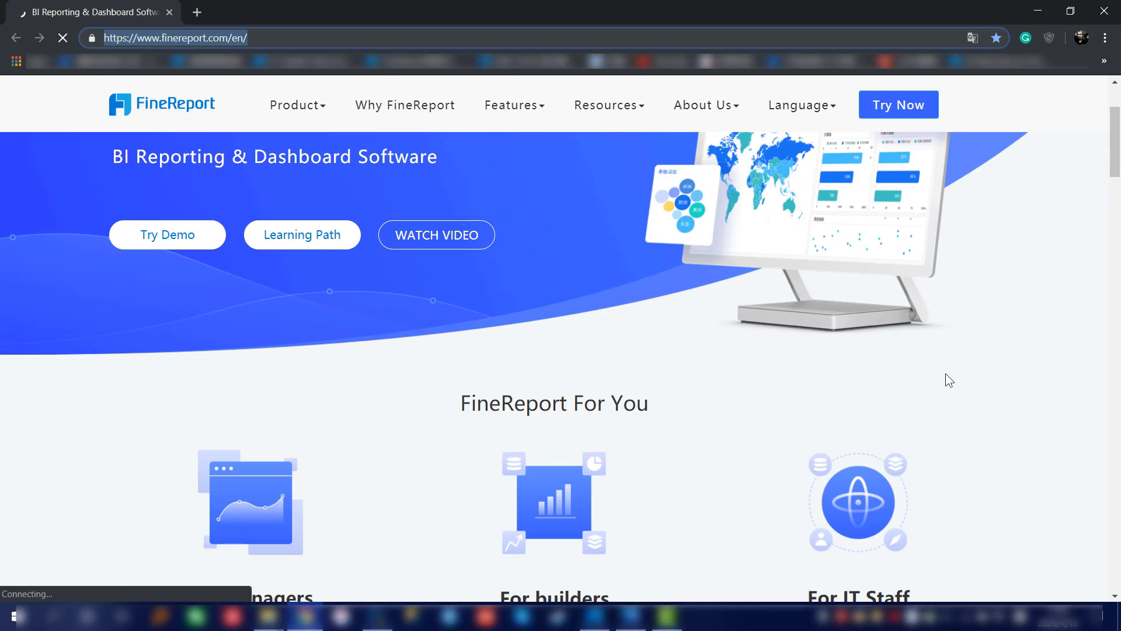
{"action": "scroll", "coordinate": [951, 373], "scroll_direction": "up", "scroll_amount": 1}
{"action": "scroll", "coordinate": [952, 376], "scroll_direction": "up", "scroll_amount": 3}
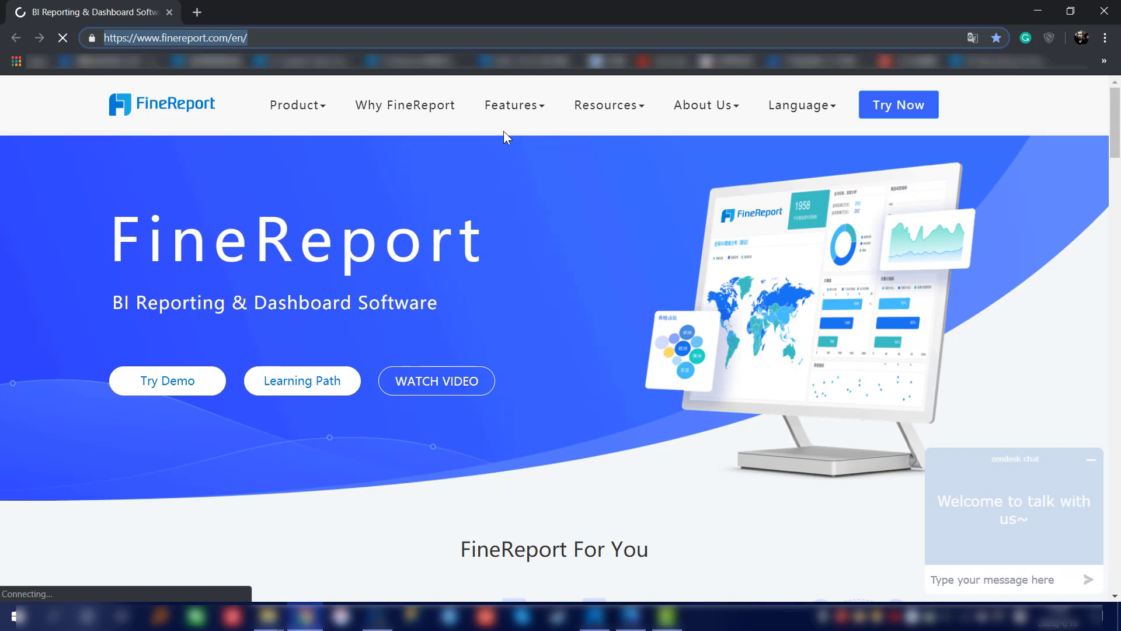
{"action": "mouse_move", "coordinate": [328, 111]}
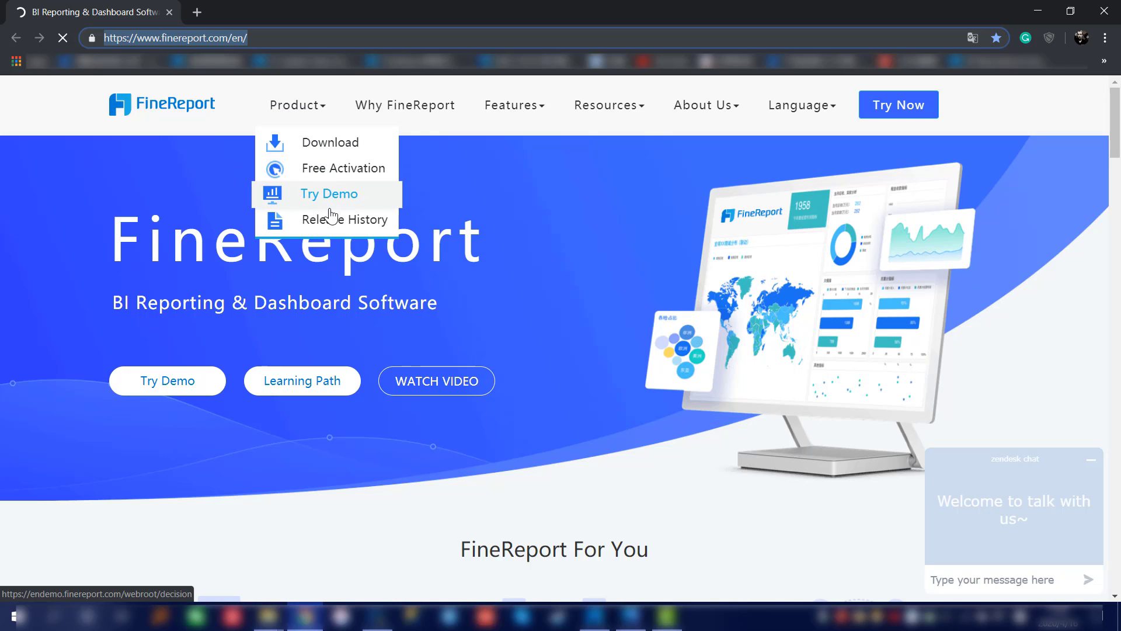
{"action": "left_click", "coordinate": [342, 197]}
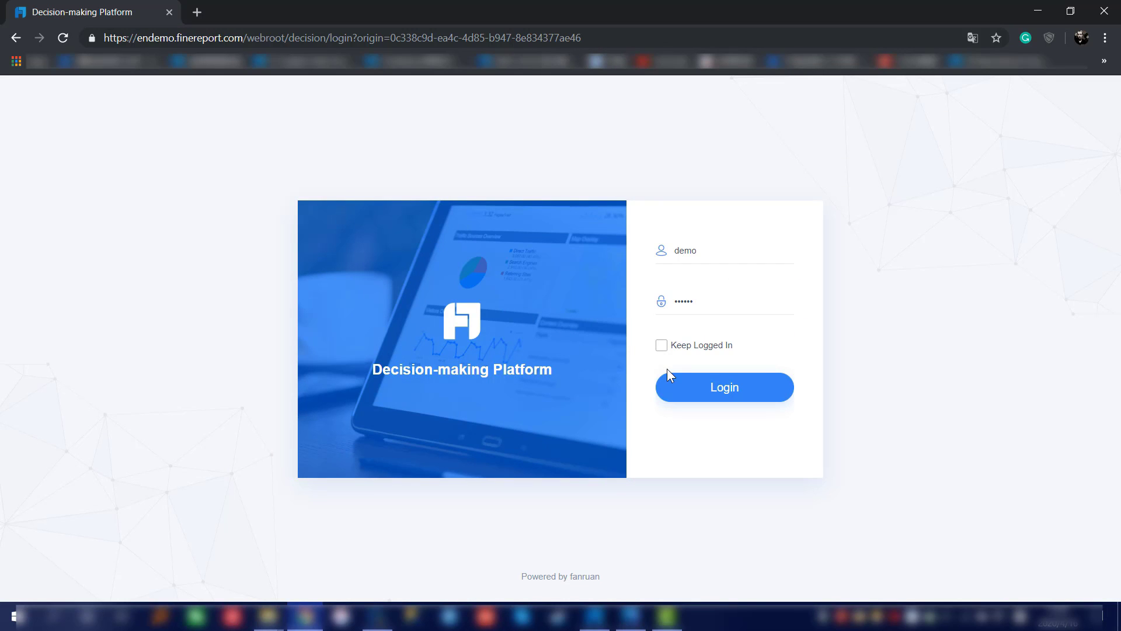
- Log in to the demo, go back to the login page, and select the URL up to decision/
{"action": "left_click", "coordinate": [718, 402]}
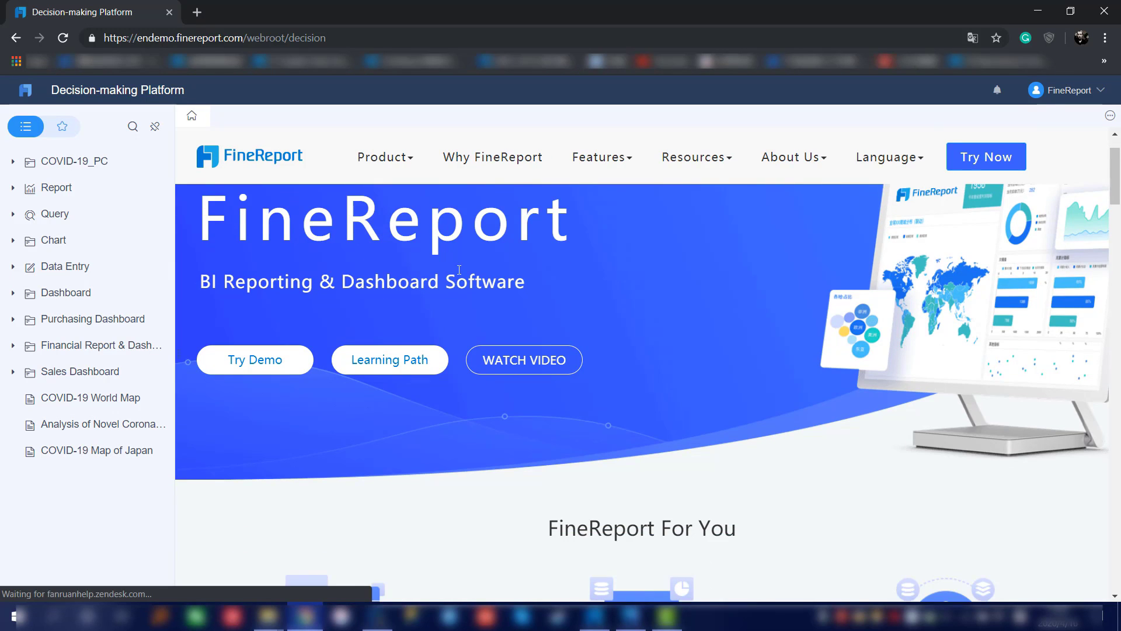
{"action": "left_click", "coordinate": [9, 42]}
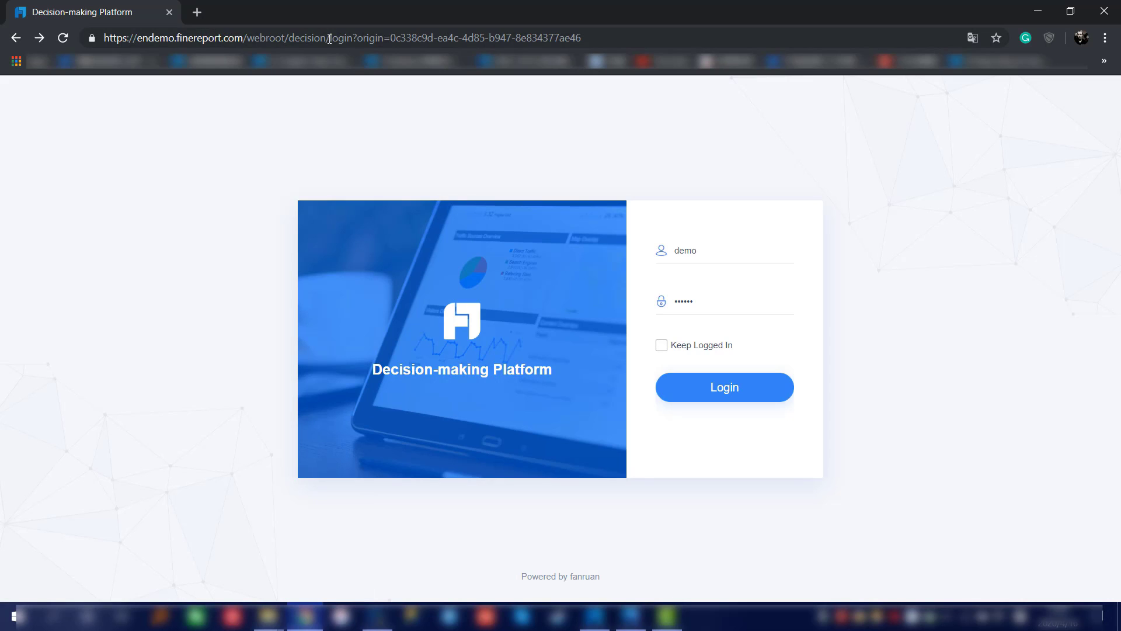
{"action": "left_click_drag", "start_coordinate": [330, 39], "coordinate": [102, 51]}
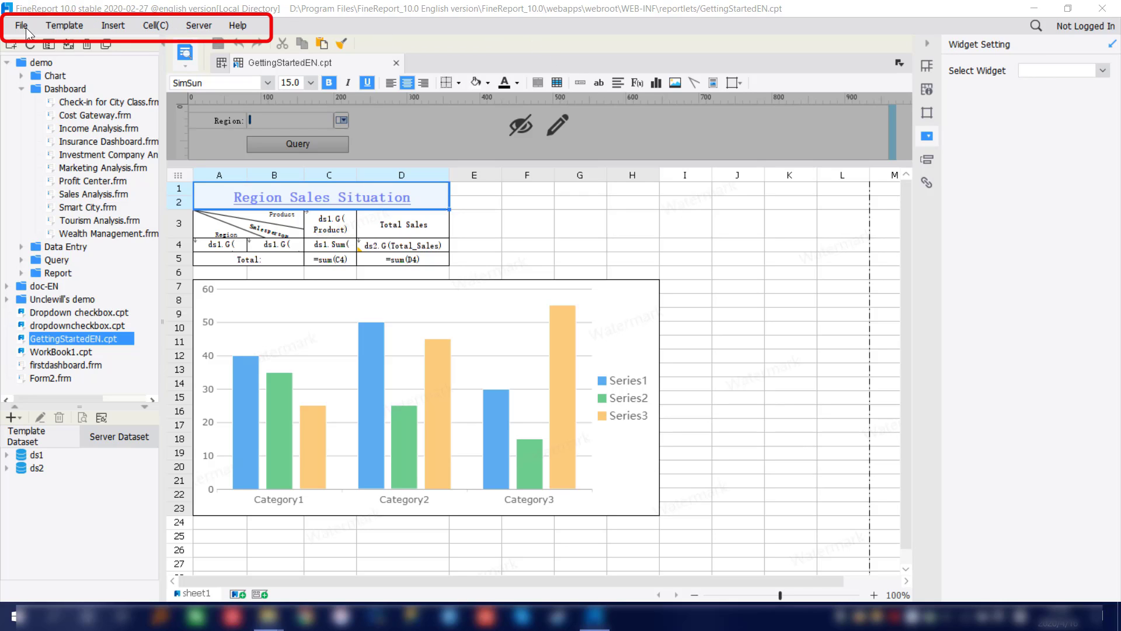
- Browse the File, Template, Insert and Cell menus, then show the Server menu
{"action": "left_click", "coordinate": [22, 26]}
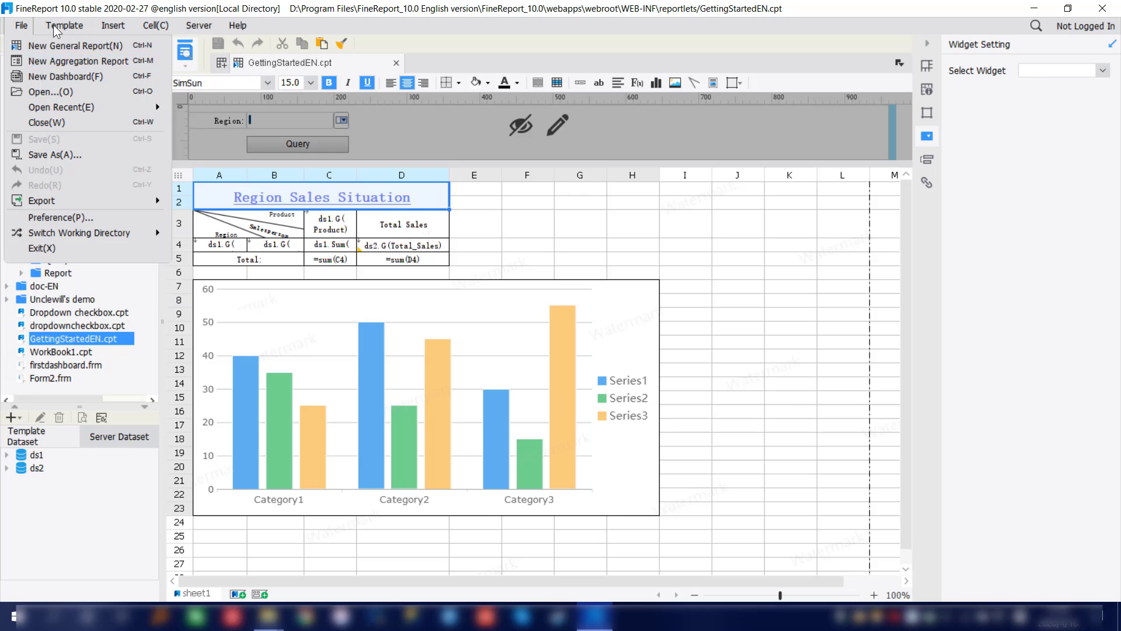
{"action": "mouse_move", "coordinate": [55, 21]}
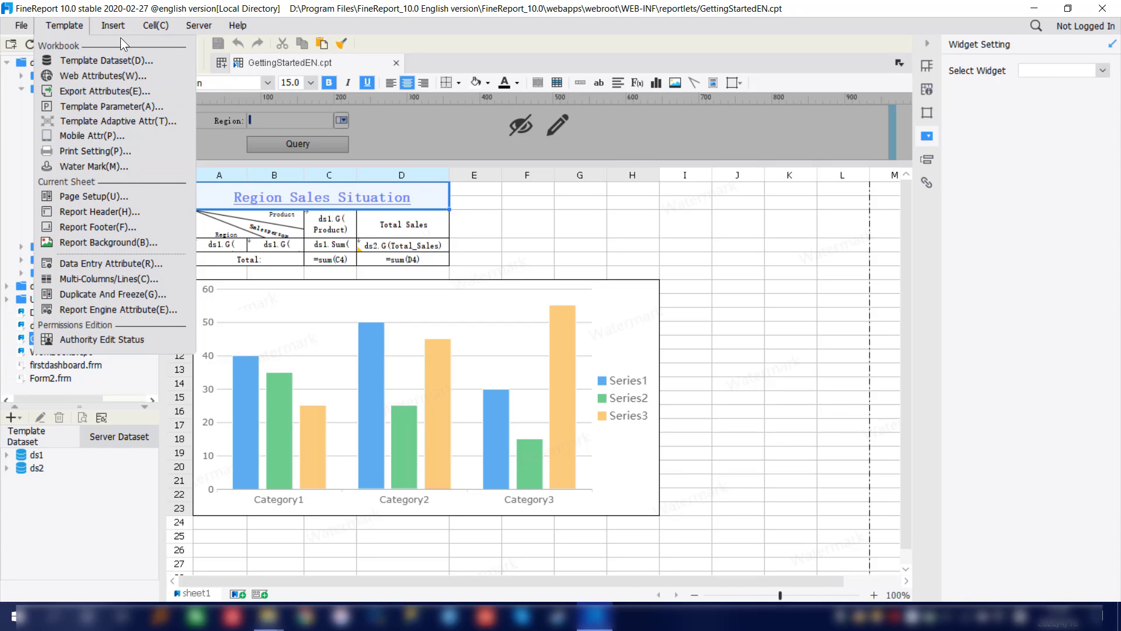
{"action": "mouse_move", "coordinate": [119, 29]}
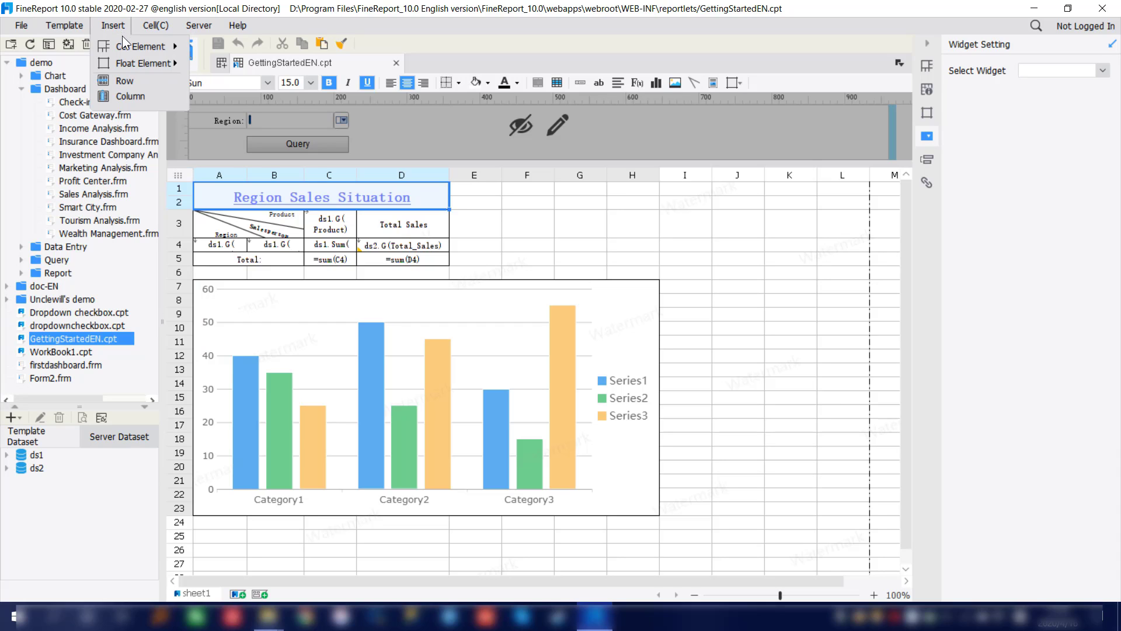
{"action": "mouse_move", "coordinate": [130, 64]}
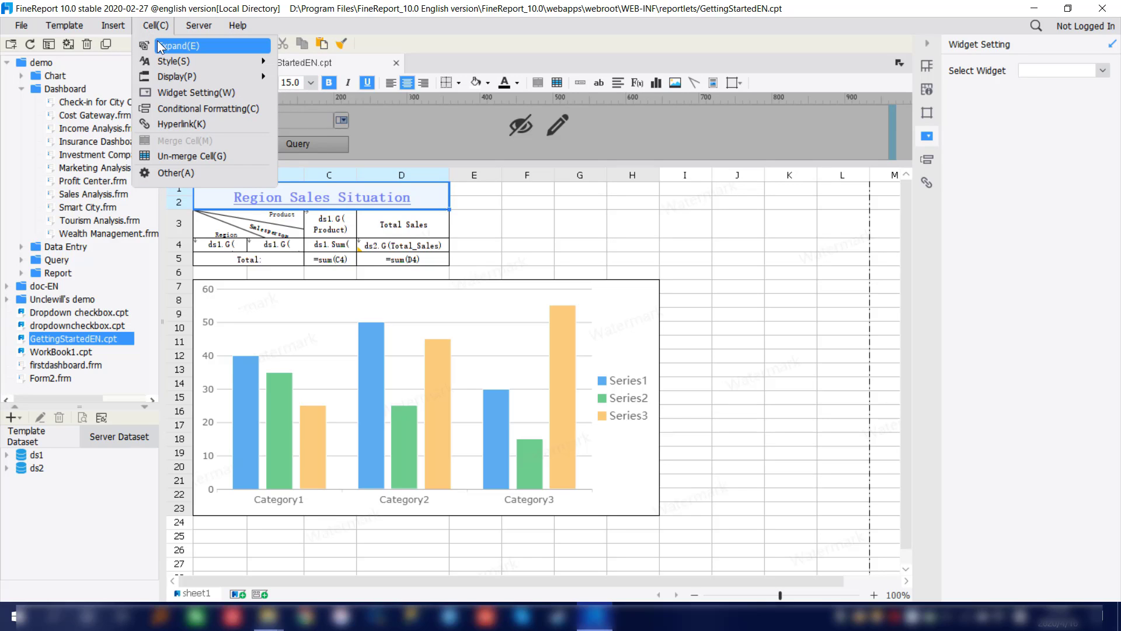
{"action": "mouse_move", "coordinate": [172, 67]}
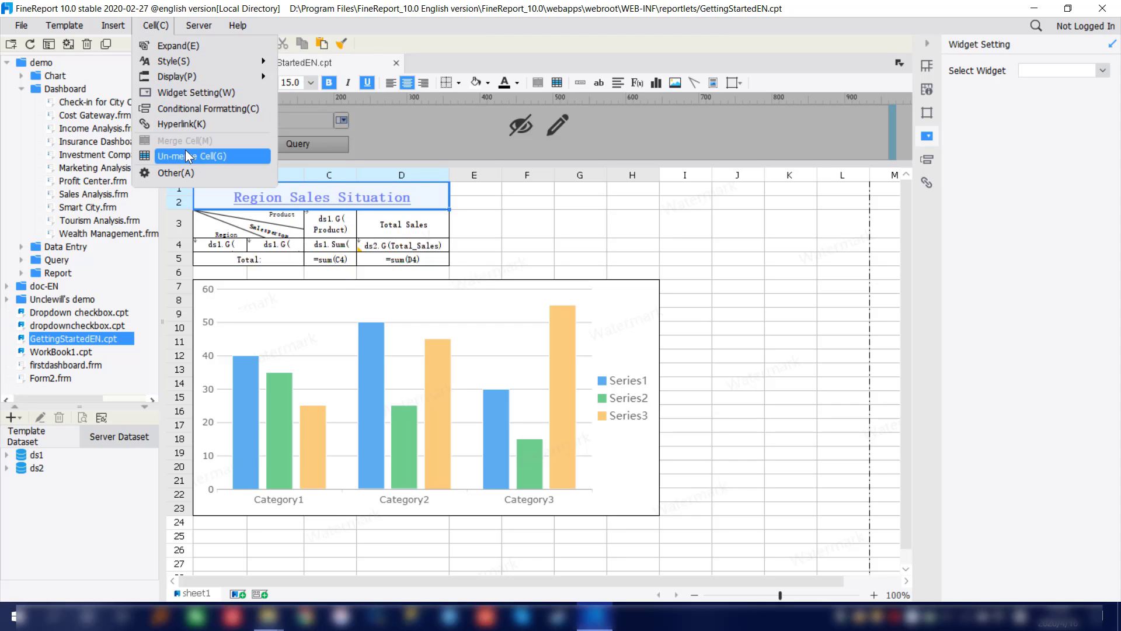
{"action": "left_click", "coordinate": [212, 31]}
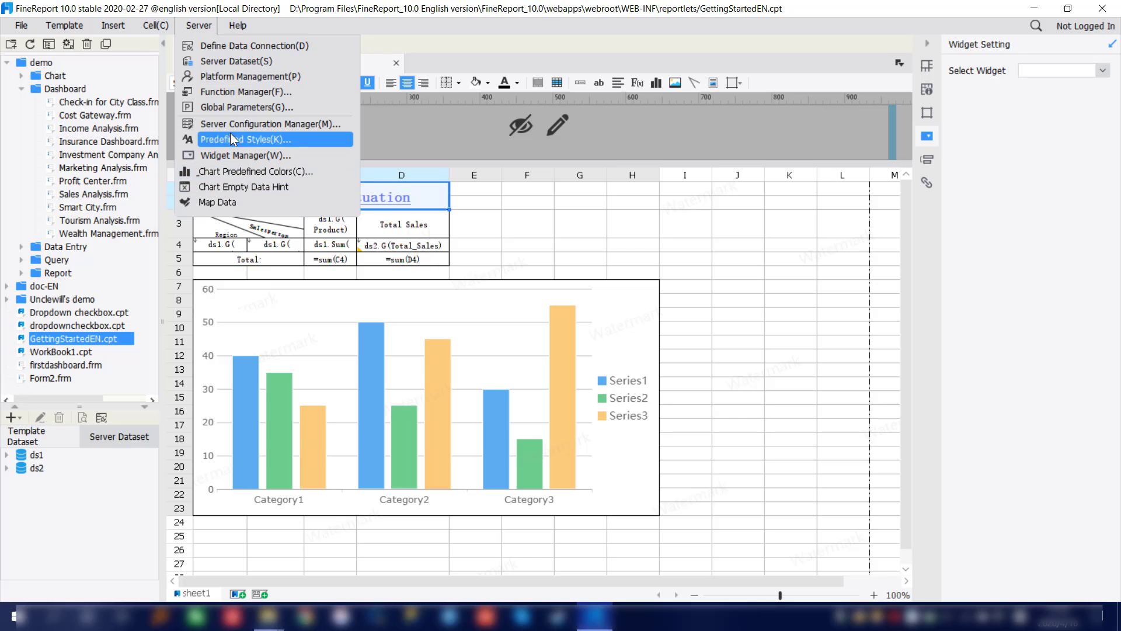
{"action": "mouse_move", "coordinate": [237, 34]}
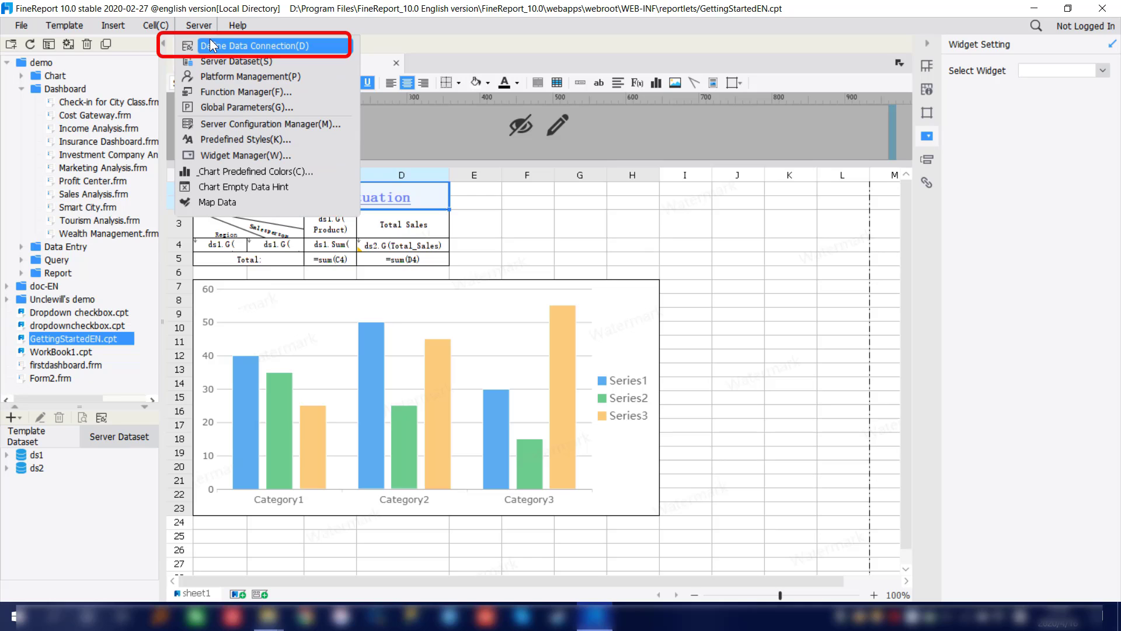
{"action": "left_click", "coordinate": [210, 45]}
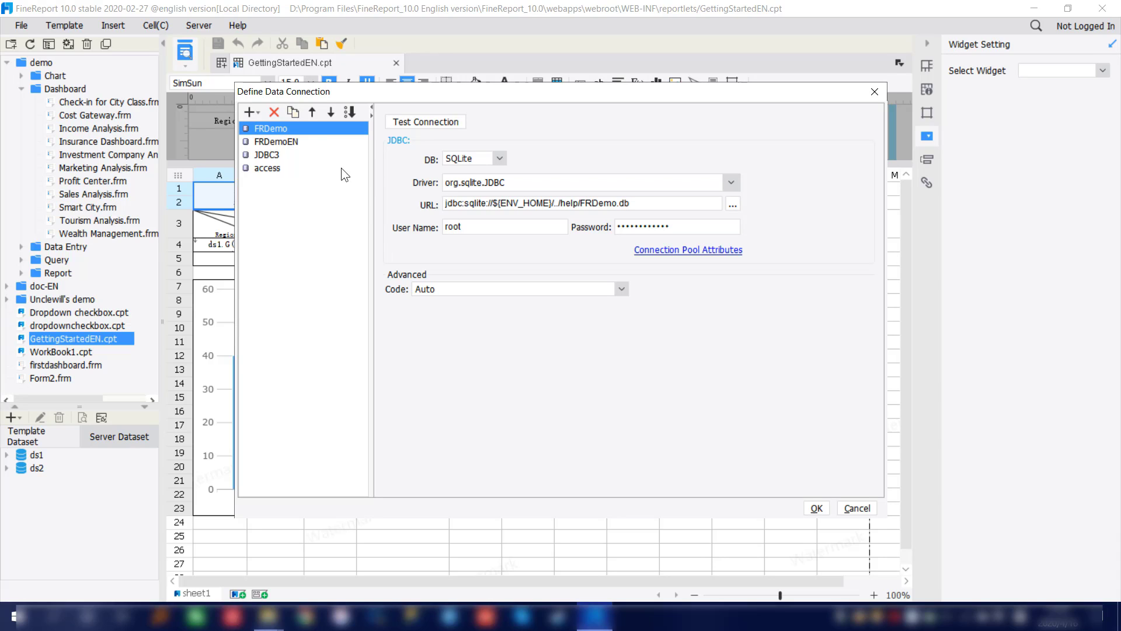
{"action": "left_click", "coordinate": [257, 110]}
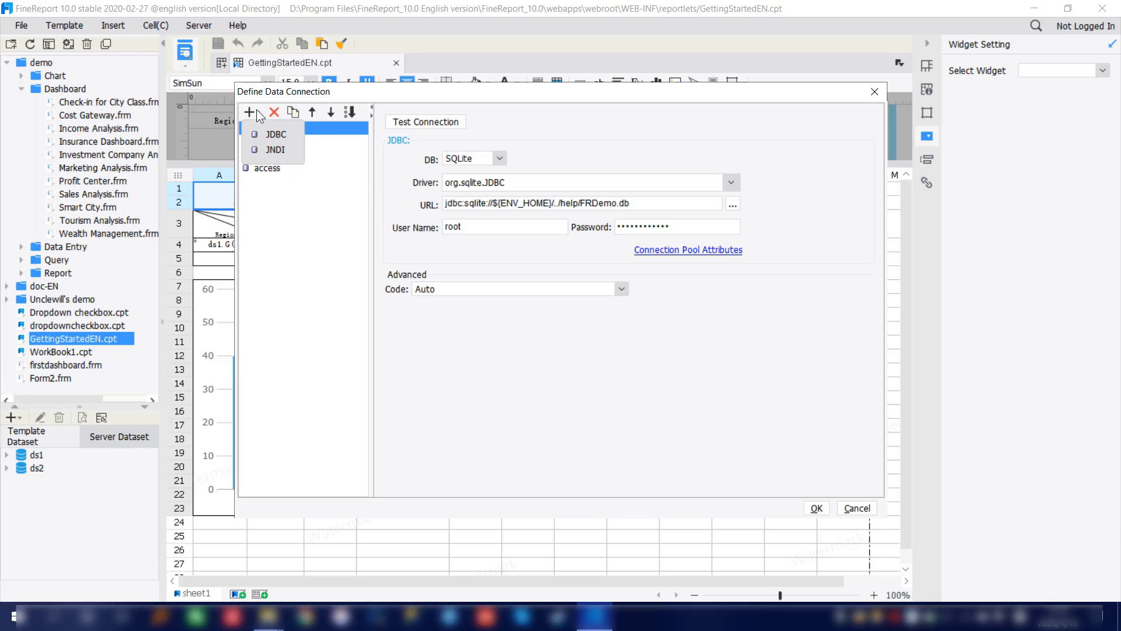
{"action": "left_click", "coordinate": [257, 110]}
{"action": "left_click", "coordinate": [257, 110]}
{"action": "left_click", "coordinate": [389, 170]}
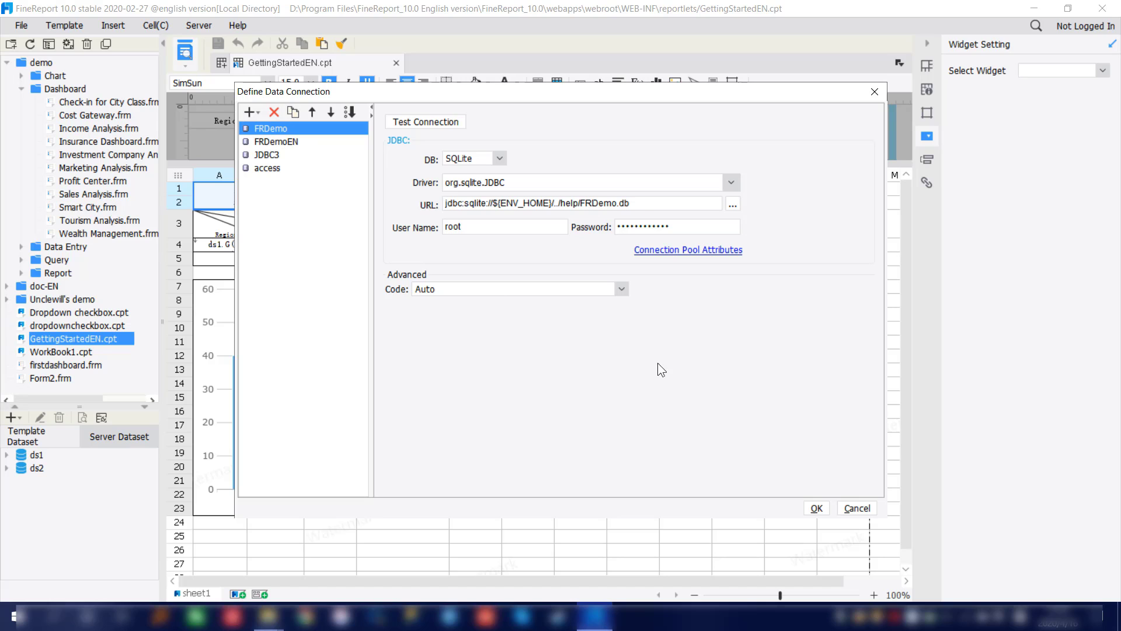
{"action": "left_click", "coordinate": [815, 506]}
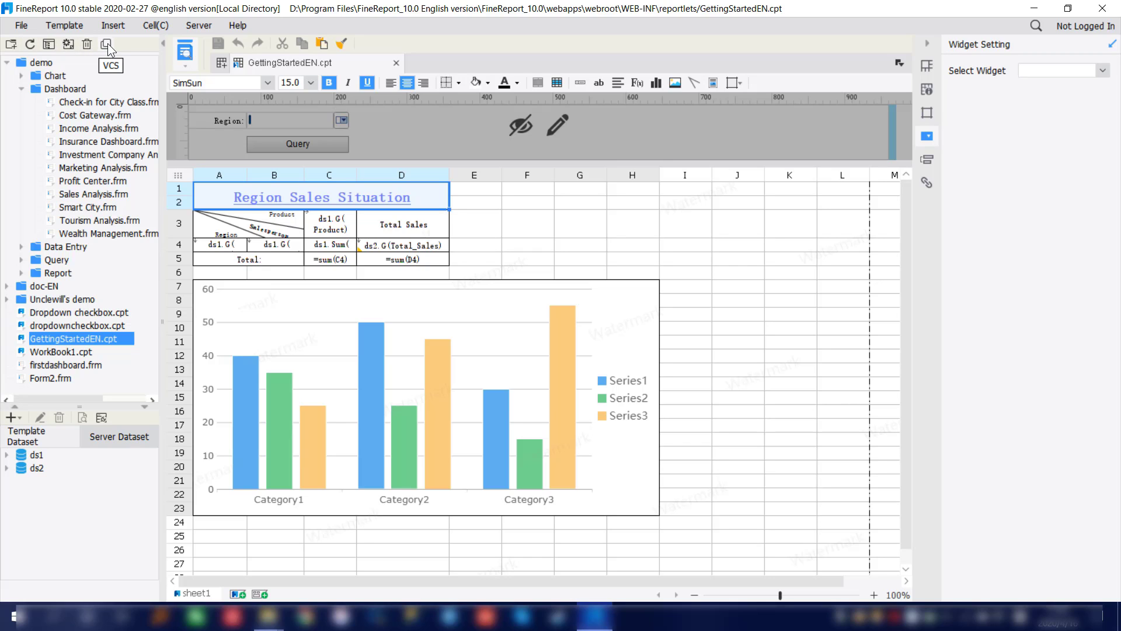
{"action": "left_click", "coordinate": [49, 47]}
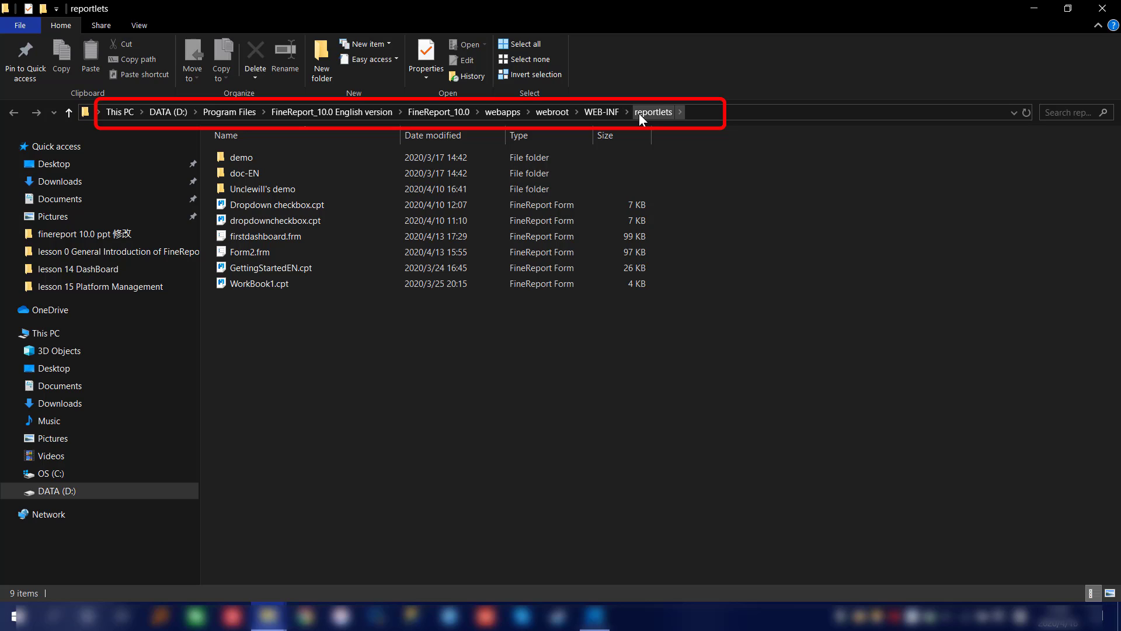
{"action": "left_click", "coordinate": [325, 264]}
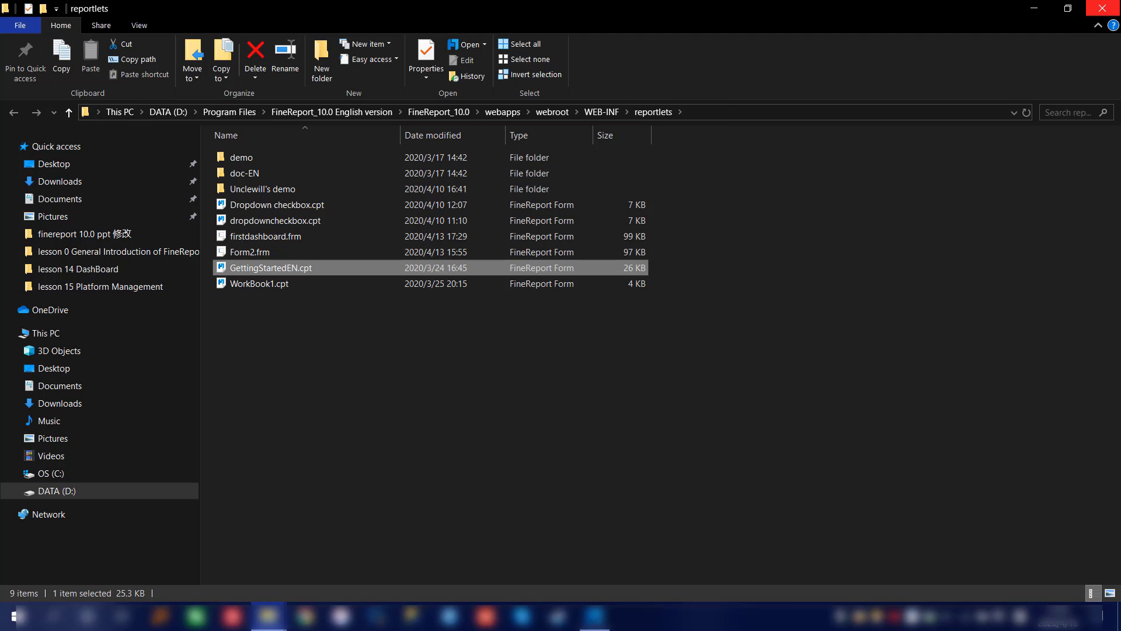
{"action": "left_click", "coordinate": [1102, 8]}
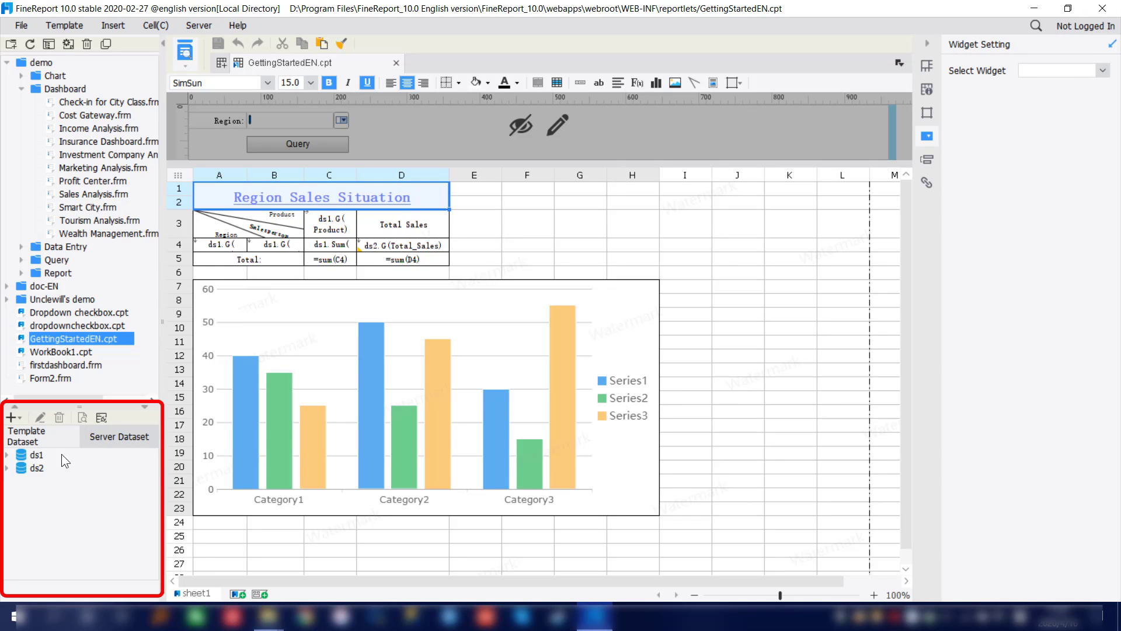
{"action": "left_click", "coordinate": [20, 417]}
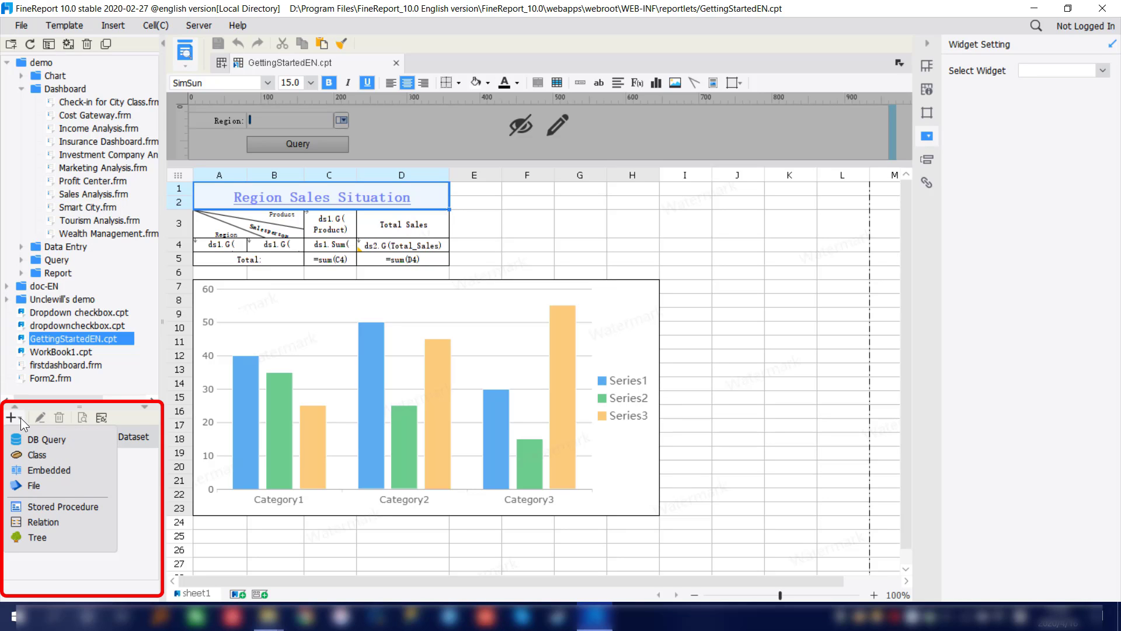
{"action": "left_click", "coordinate": [148, 481]}
{"action": "double_click", "coordinate": [41, 454]}
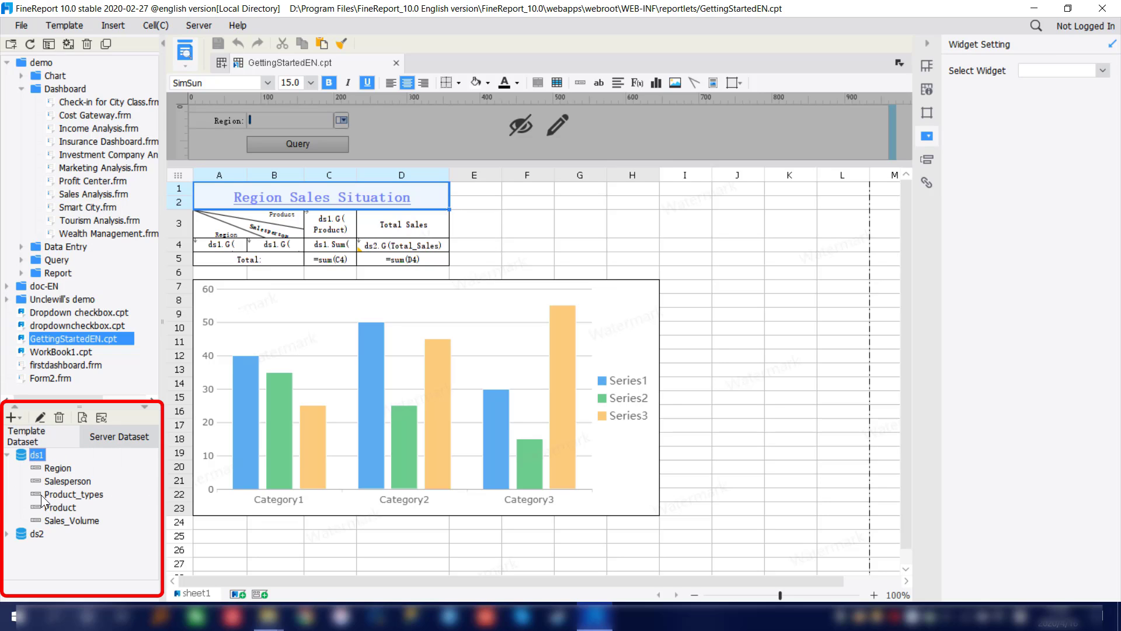
{"action": "double_click", "coordinate": [37, 533]}
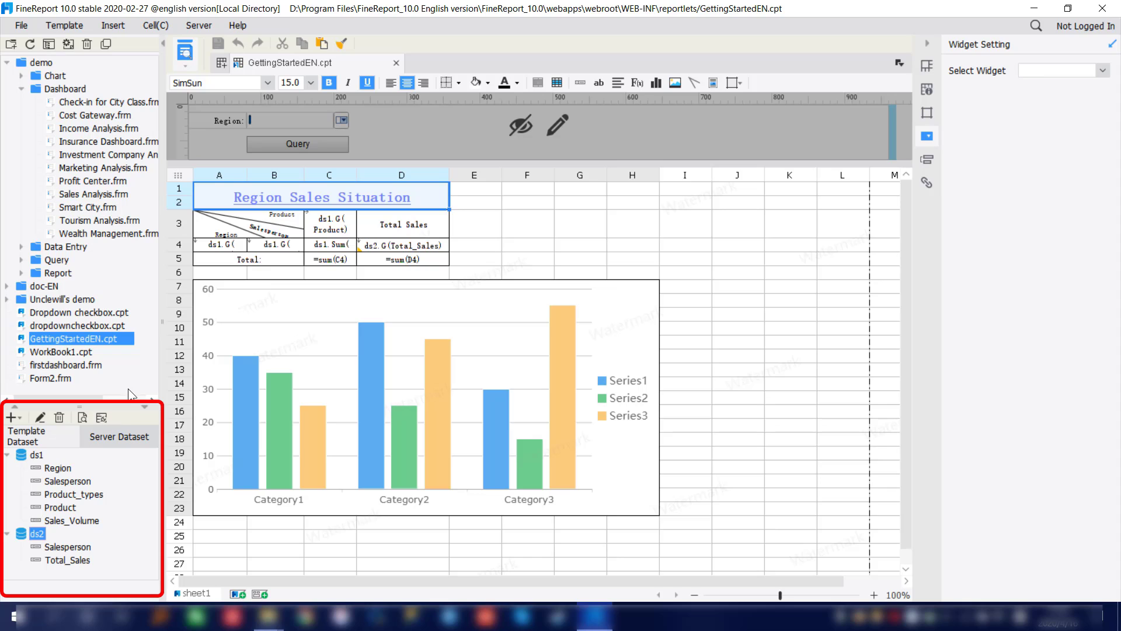
{"action": "left_click_drag", "start_coordinate": [131, 403], "coordinate": [132, 295]}
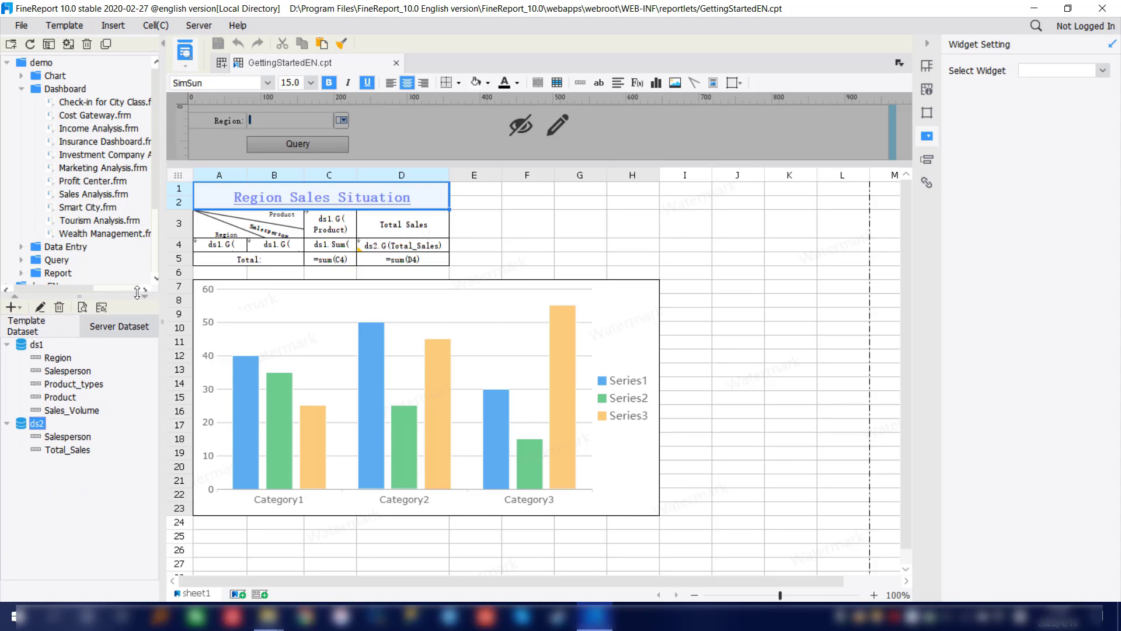
{"action": "left_click", "coordinate": [69, 358]}
{"action": "left_click_drag", "start_coordinate": [71, 359], "coordinate": [521, 222]}
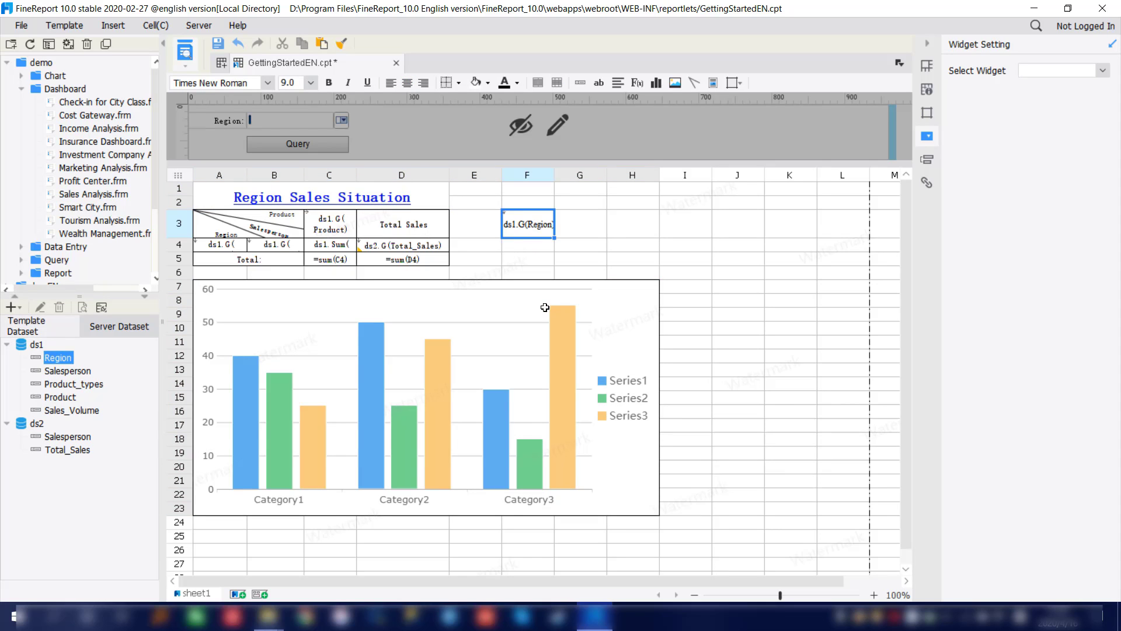
{"action": "left_click", "coordinate": [238, 46]}
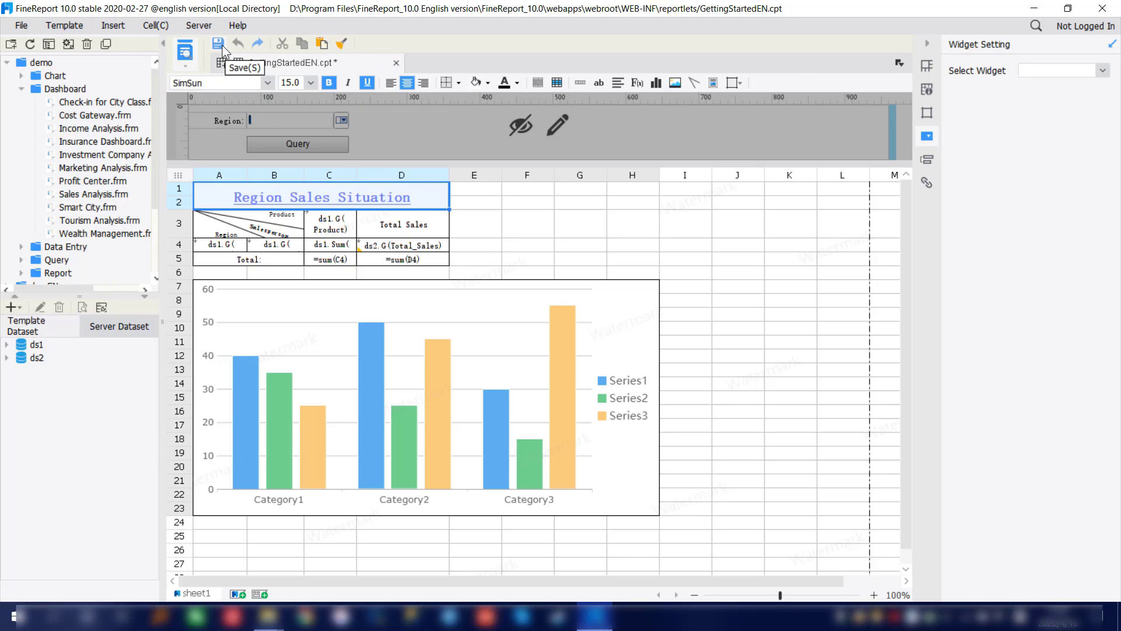
- Glance at the Preview mode list, then put the parameter pane into edit mode
{"action": "left_click", "coordinate": [184, 71]}
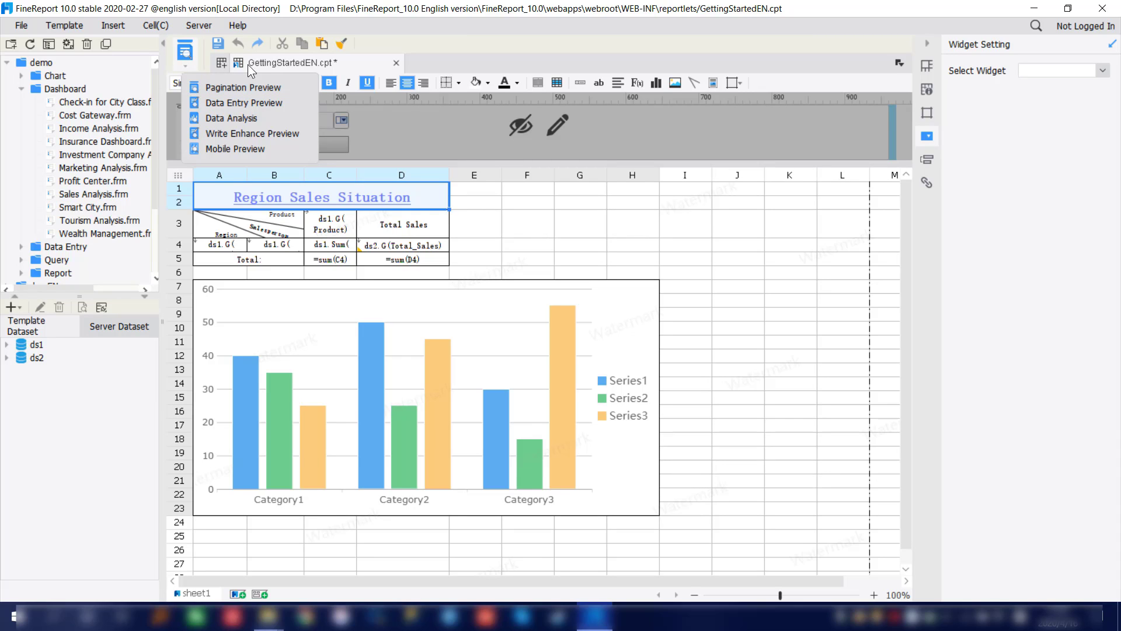
{"action": "left_click", "coordinate": [446, 55]}
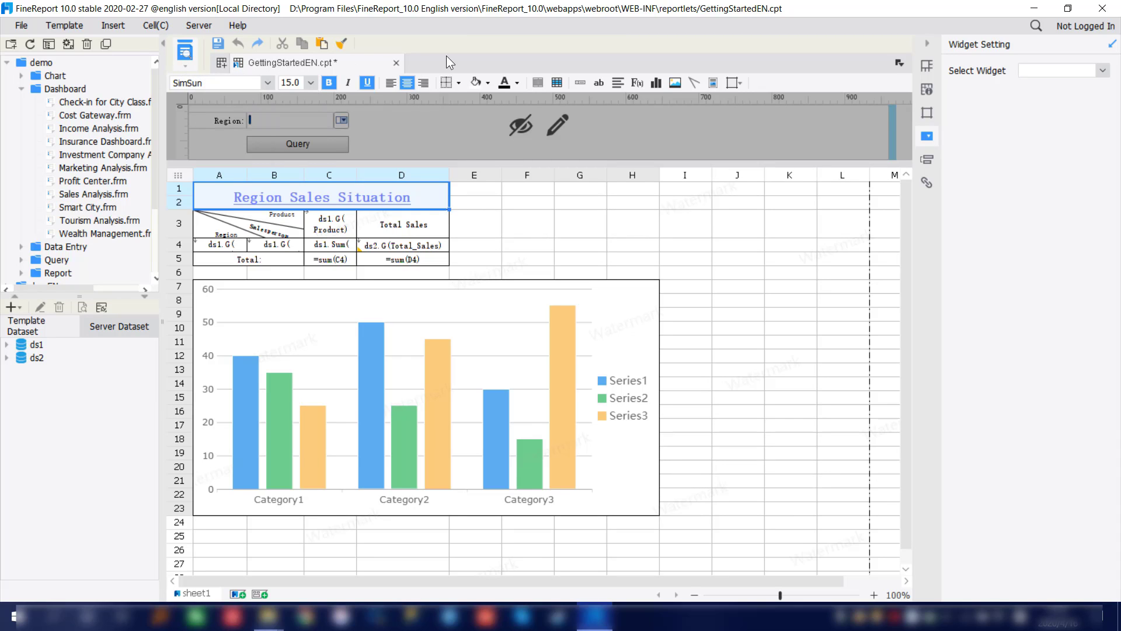
{"action": "left_click", "coordinate": [557, 124]}
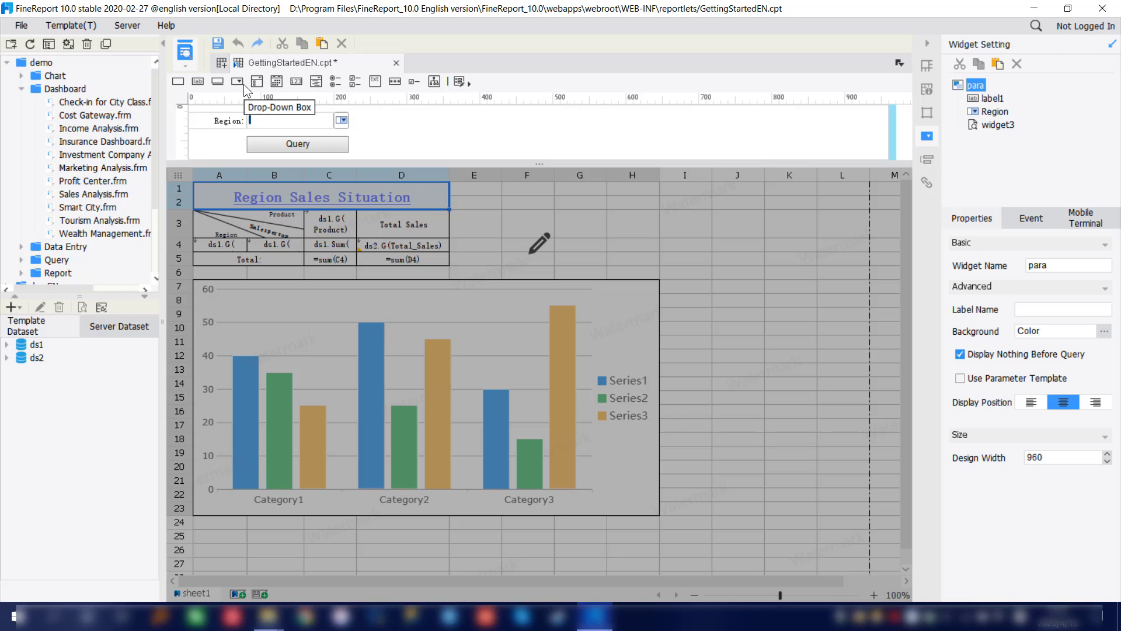
- Add a Drop-Down Box beside the Region field, then delete it
{"action": "left_click_drag", "start_coordinate": [237, 84], "coordinate": [311, 98]}
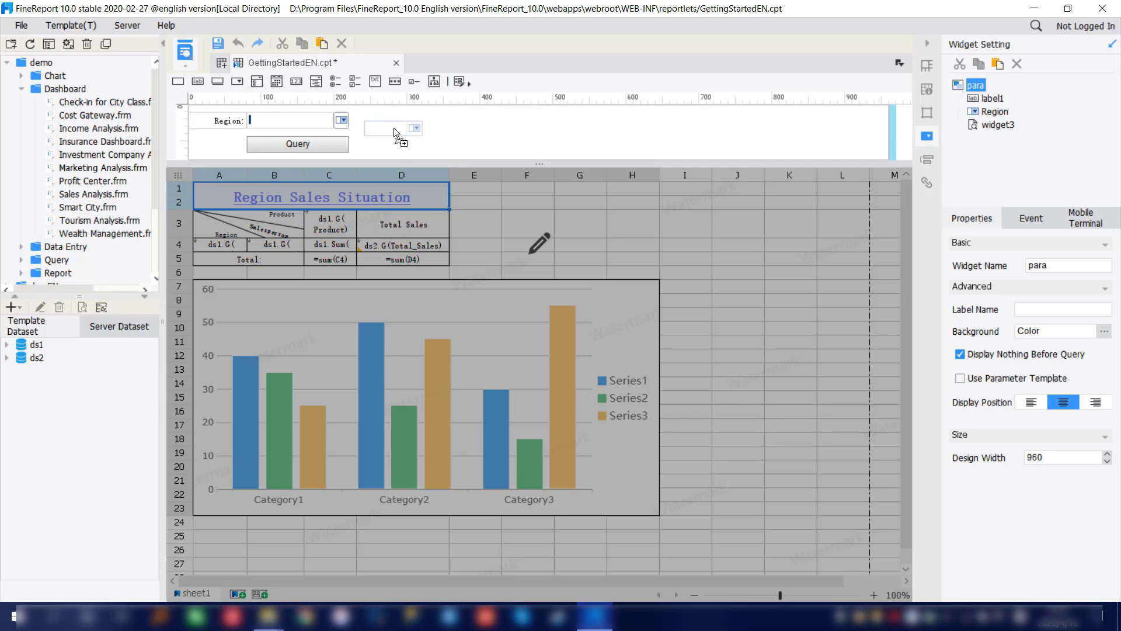
{"action": "left_click_drag", "start_coordinate": [394, 127], "coordinate": [395, 128]}
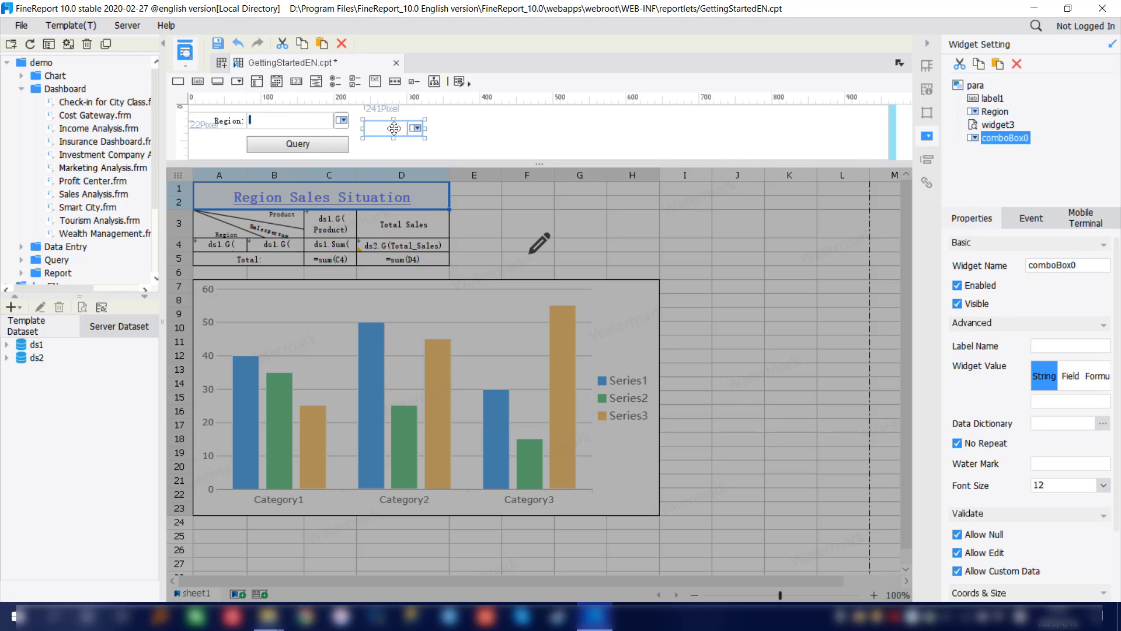
{"action": "key", "text": "Delete"}
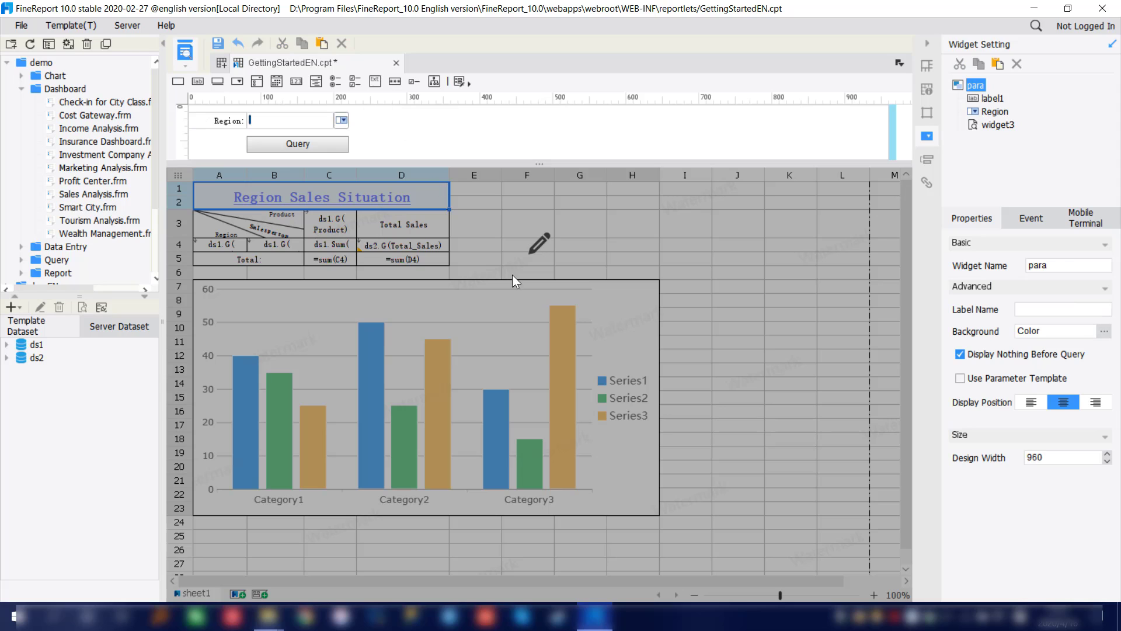
- Return to the report body, zoom in, and select the bar chart, then Total Sales cell D3
{"action": "left_click", "coordinate": [537, 244]}
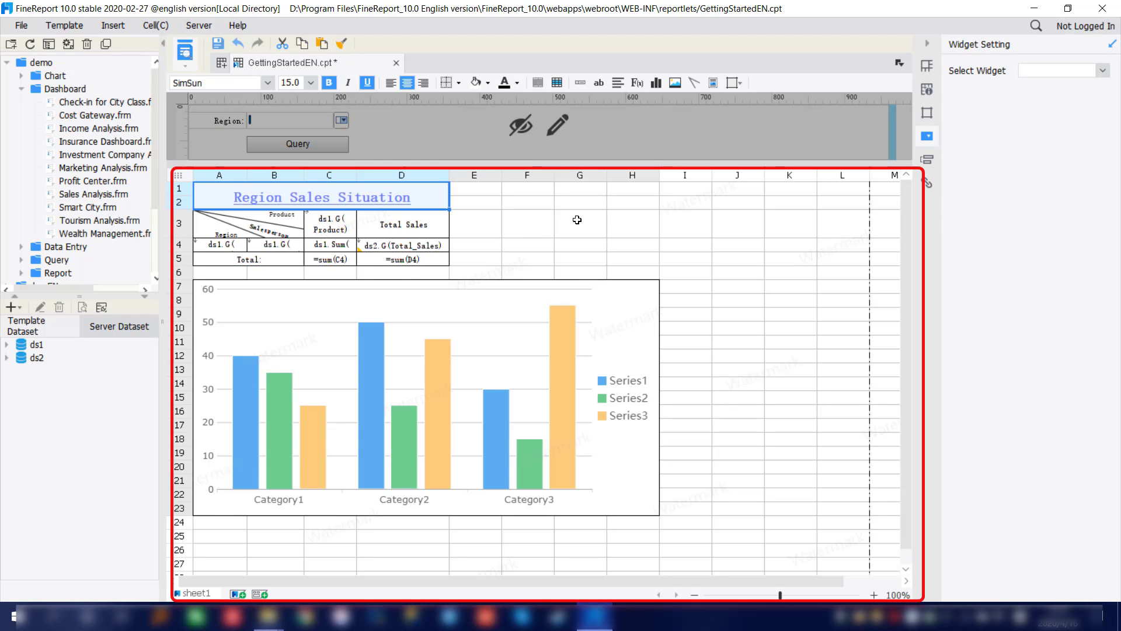
{"action": "left_click", "coordinate": [874, 594]}
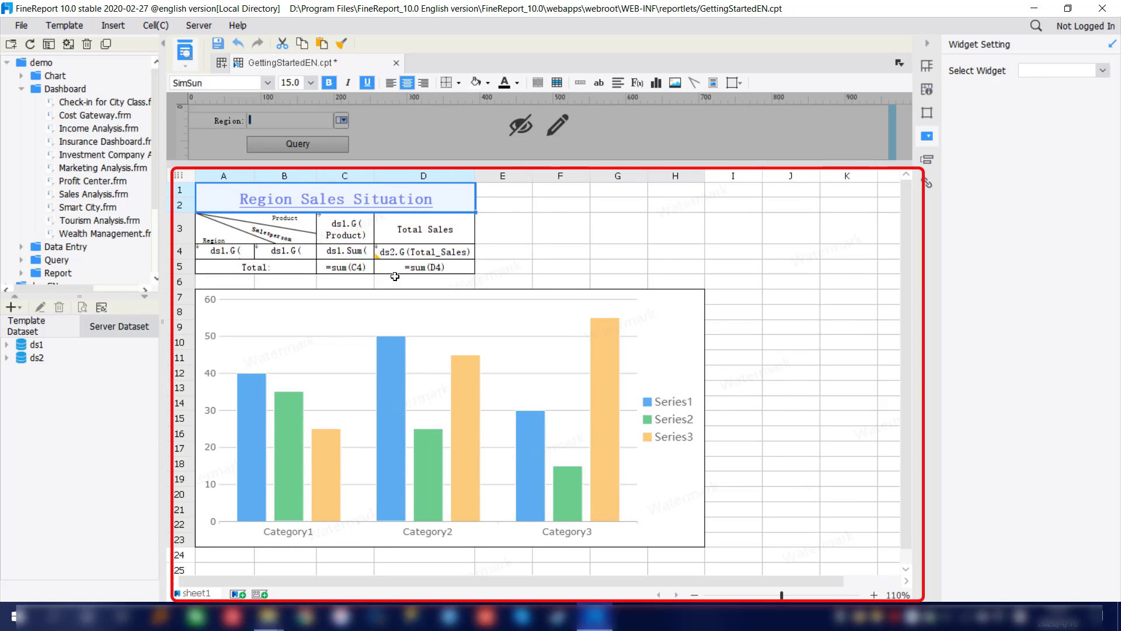
{"action": "left_click", "coordinate": [403, 340]}
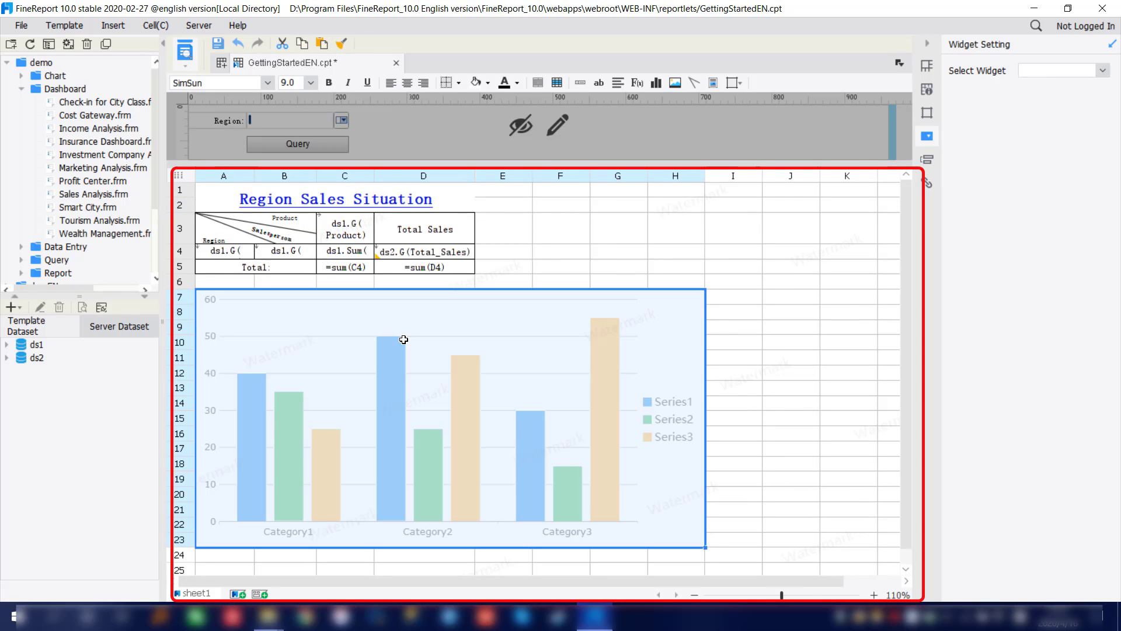
{"action": "left_click", "coordinate": [409, 233]}
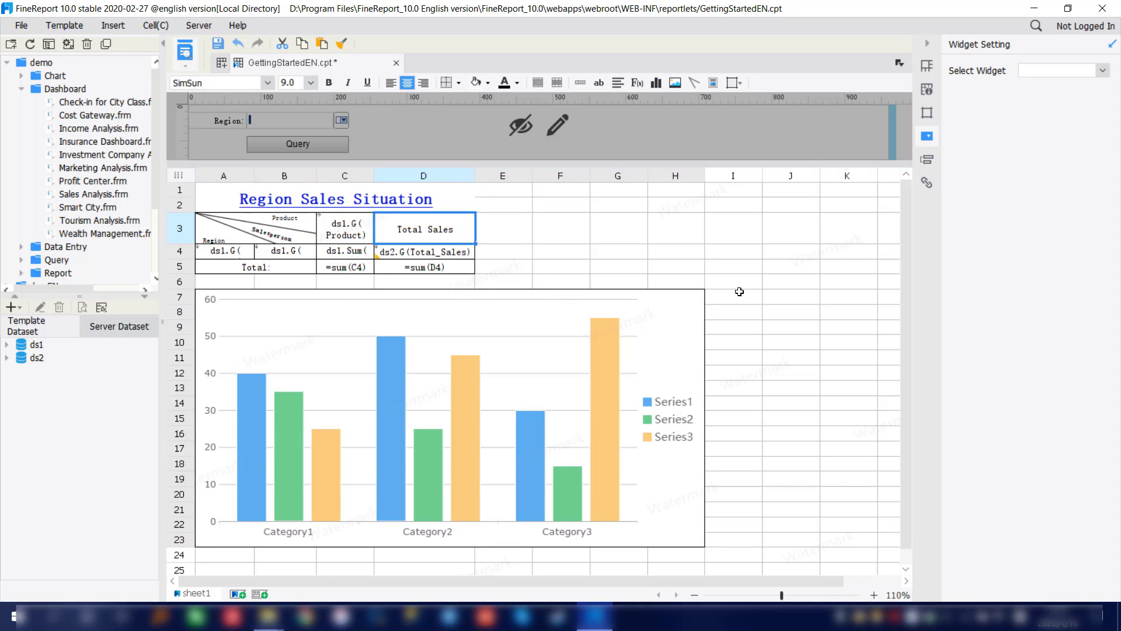
- Toggle the right panel and view D3's Cell Element, Attributes, Float, Widget, Conditional Formatting and Hyperlink panes
{"action": "left_click", "coordinate": [936, 54]}
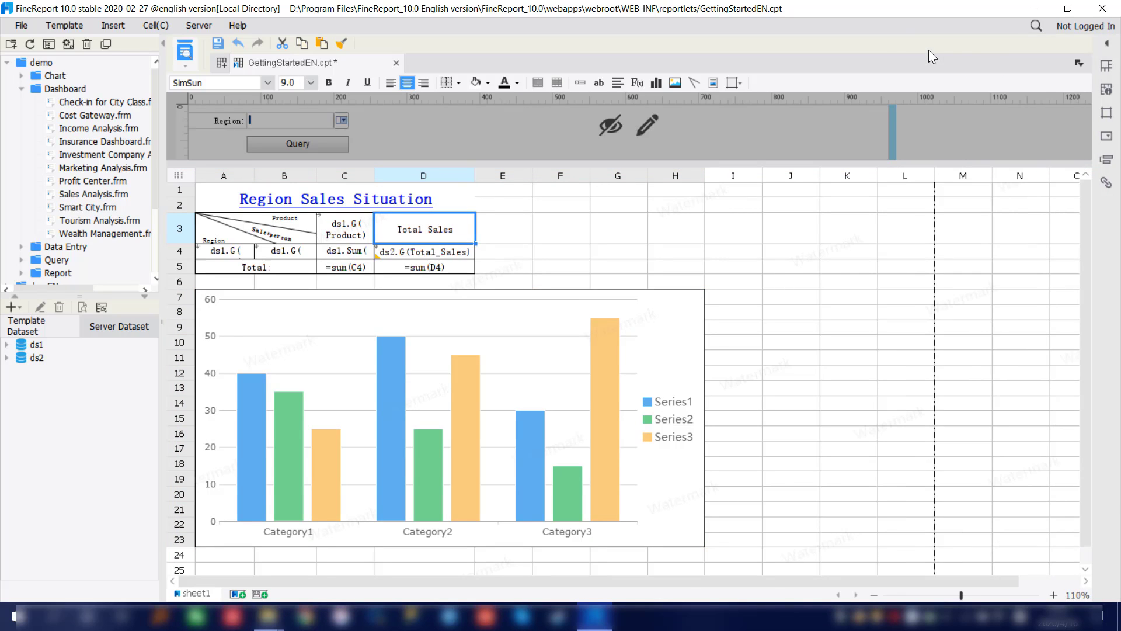
{"action": "left_click", "coordinate": [1107, 48]}
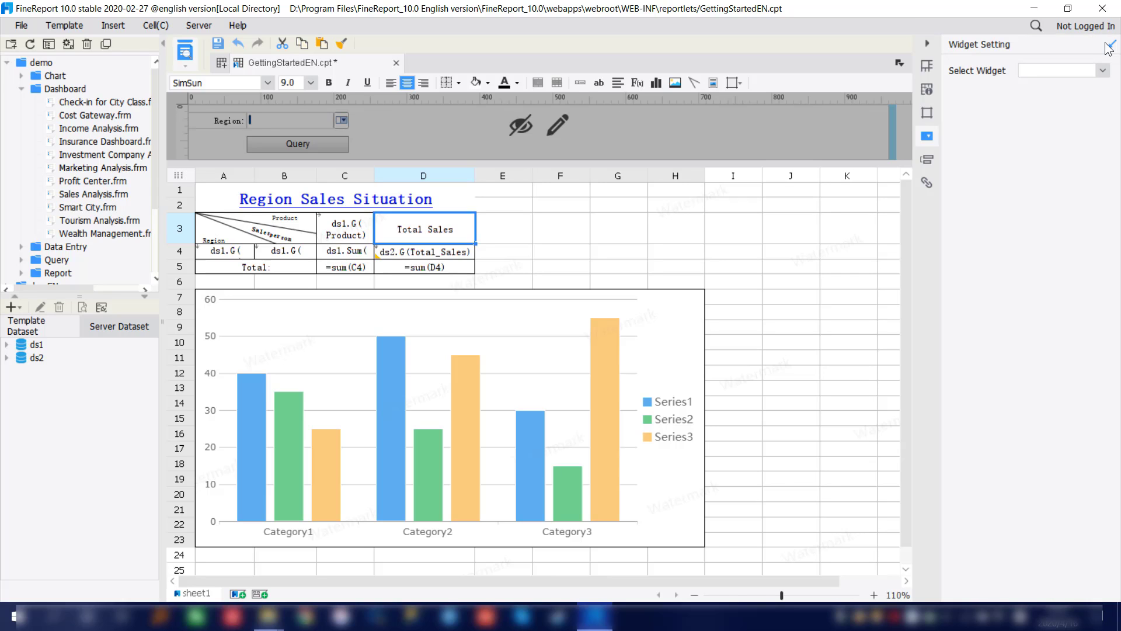
{"action": "left_click", "coordinate": [927, 67]}
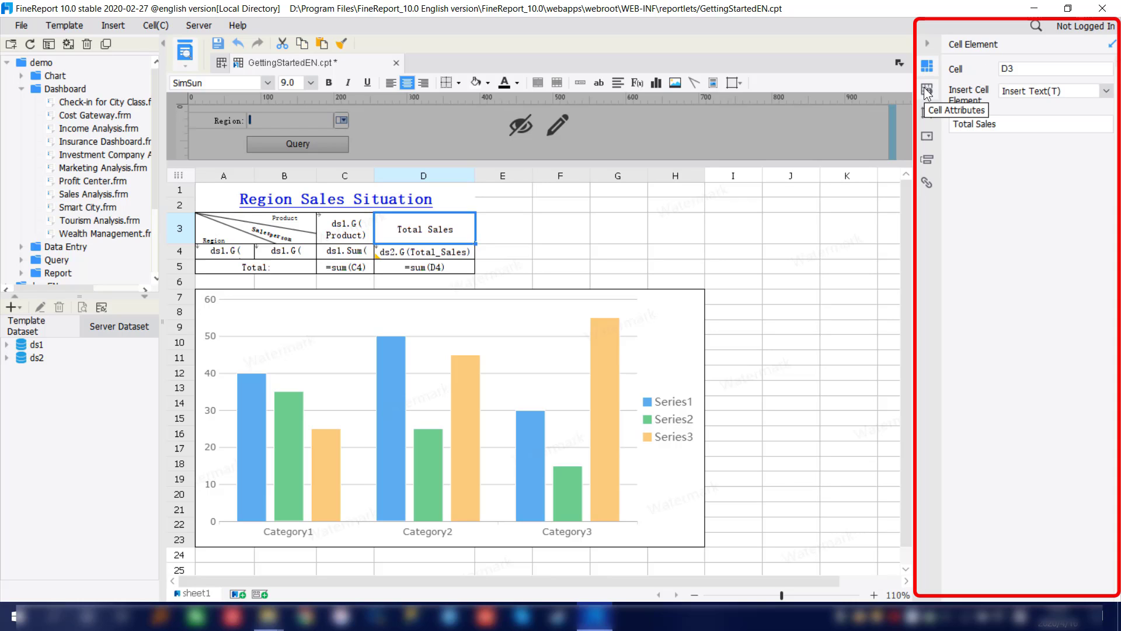
{"action": "left_click", "coordinate": [926, 90]}
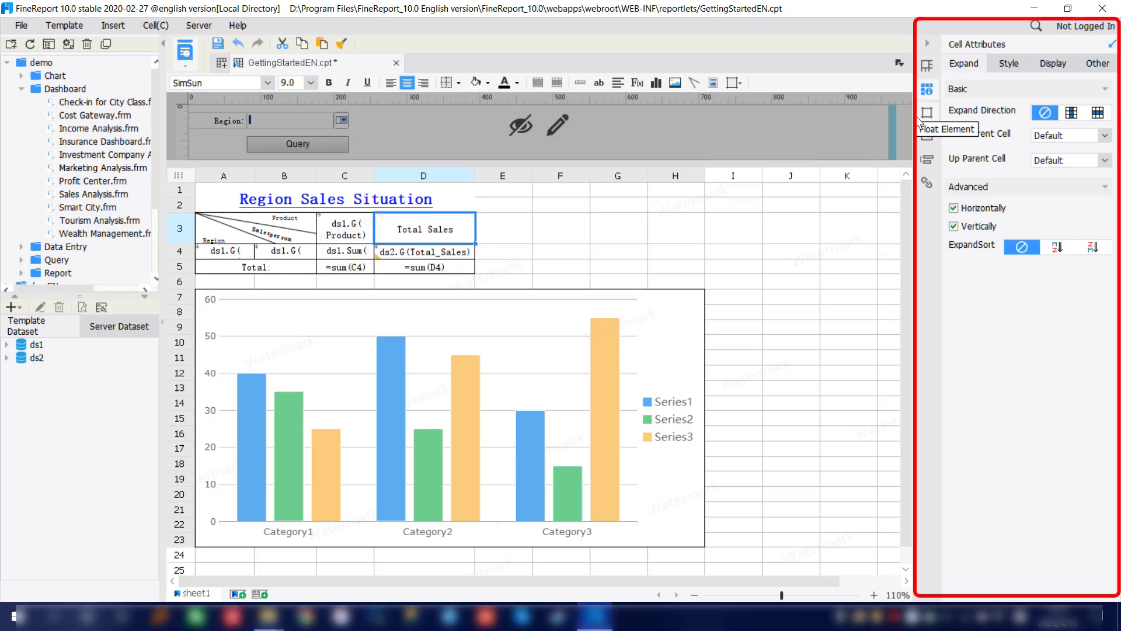
{"action": "left_click", "coordinate": [926, 114]}
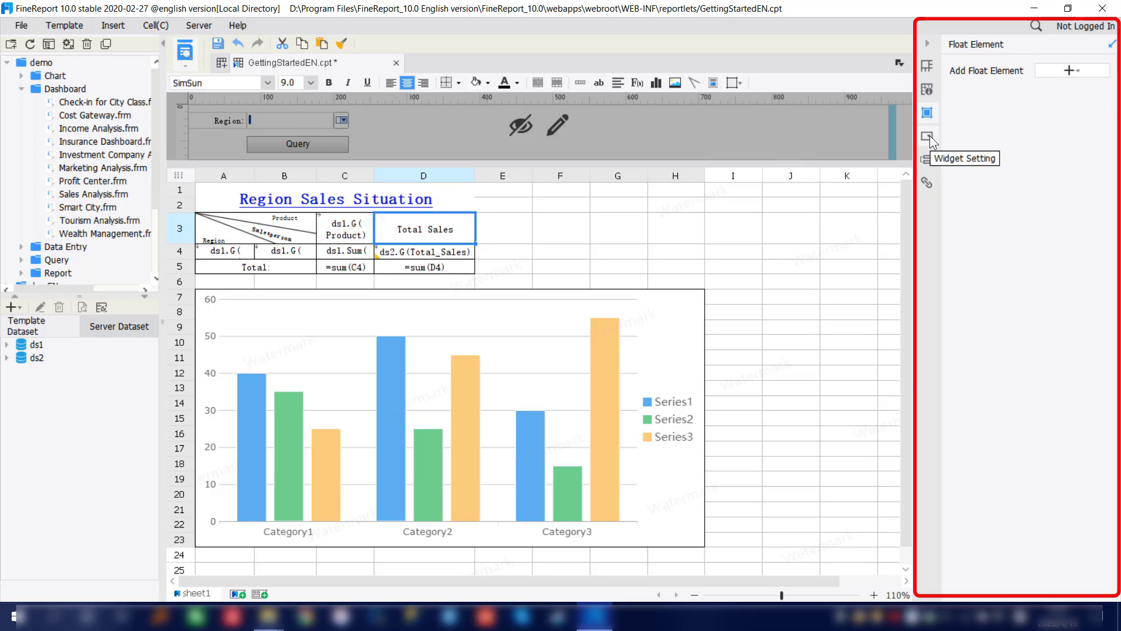
{"action": "left_click", "coordinate": [928, 136]}
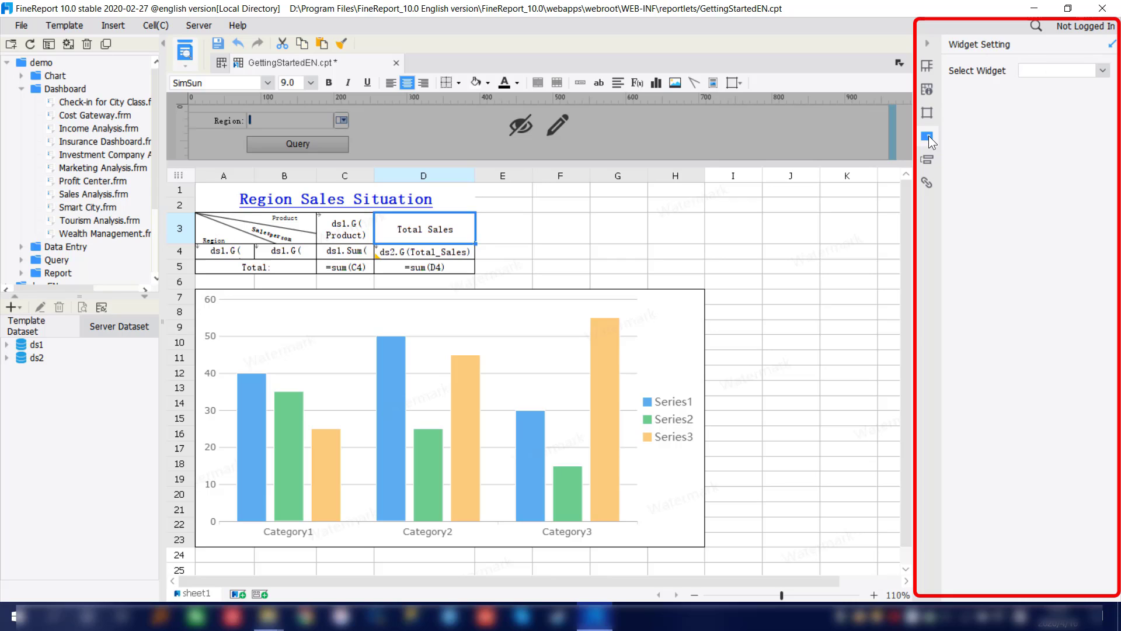
{"action": "left_click", "coordinate": [928, 159]}
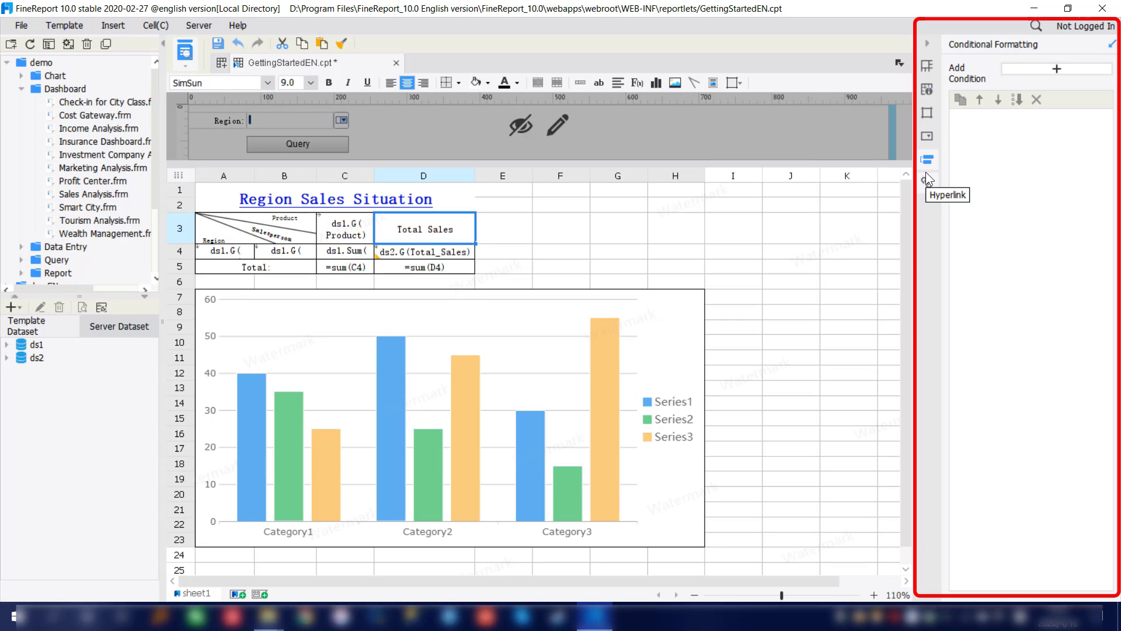
{"action": "left_click", "coordinate": [927, 186]}
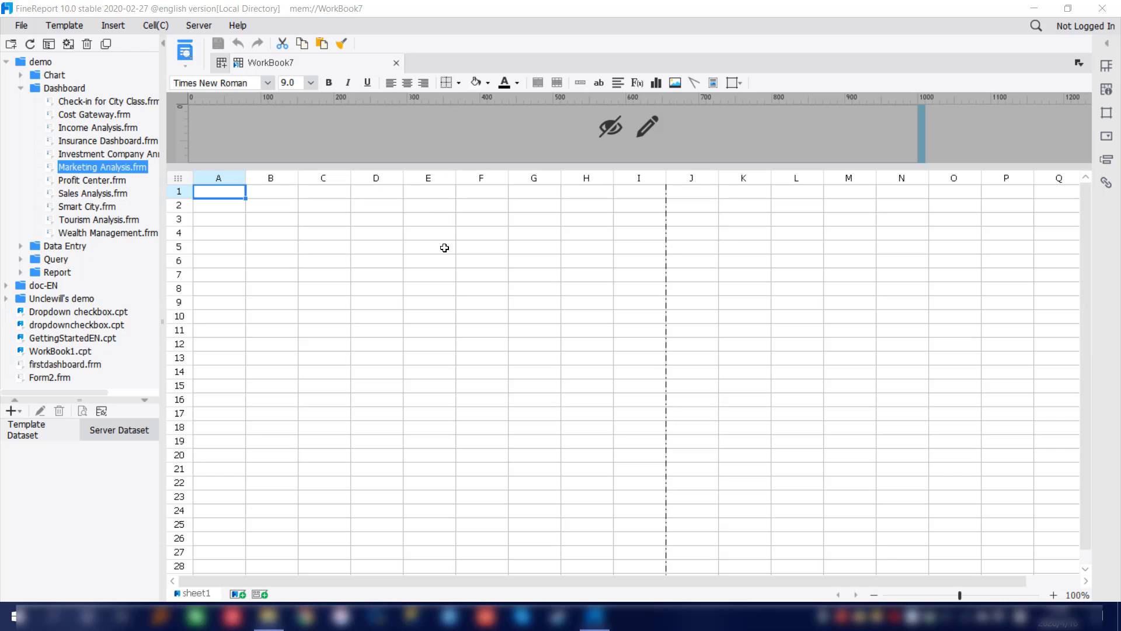
- Scroll the blank WorkBook7 grid and switch to Chrome
{"action": "scroll", "coordinate": [444, 247], "scroll_direction": "down", "scroll_amount": 1}
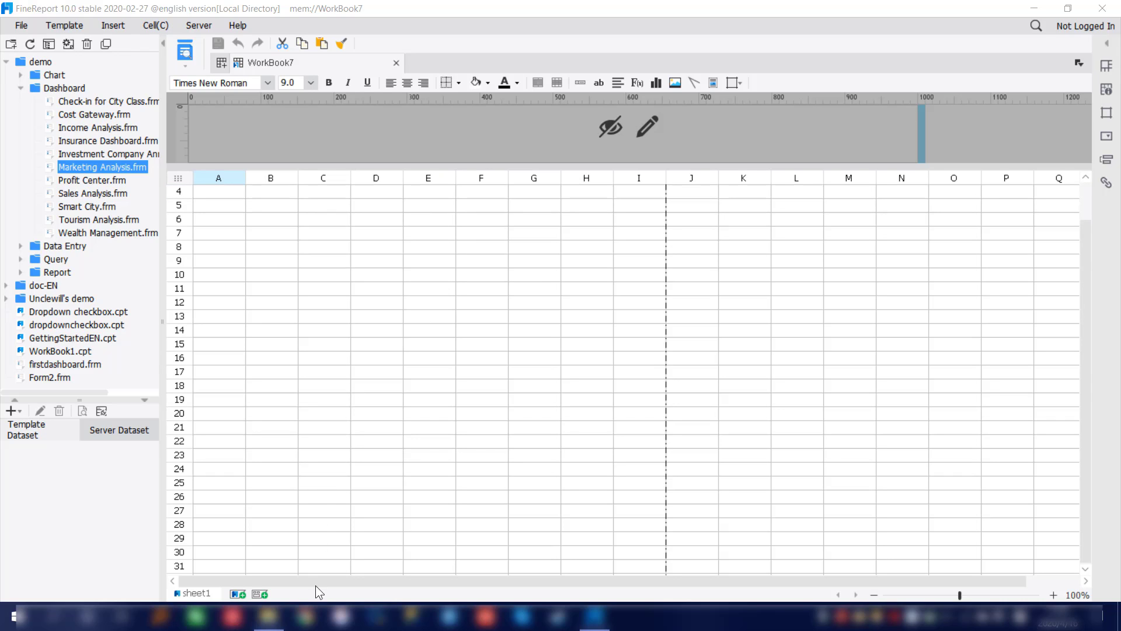
{"action": "left_click", "coordinate": [305, 616]}
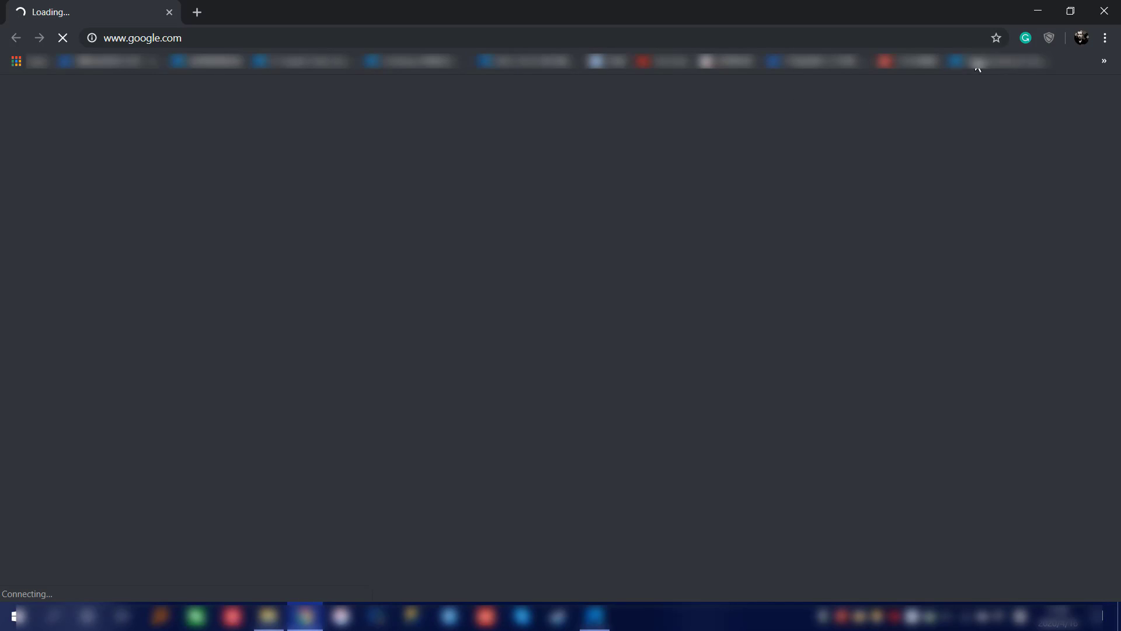
- Load finereport.com/en/, scroll to the footer, minimise the Zendesk chat, and return to the top
{"action": "left_click", "coordinate": [991, 62]}
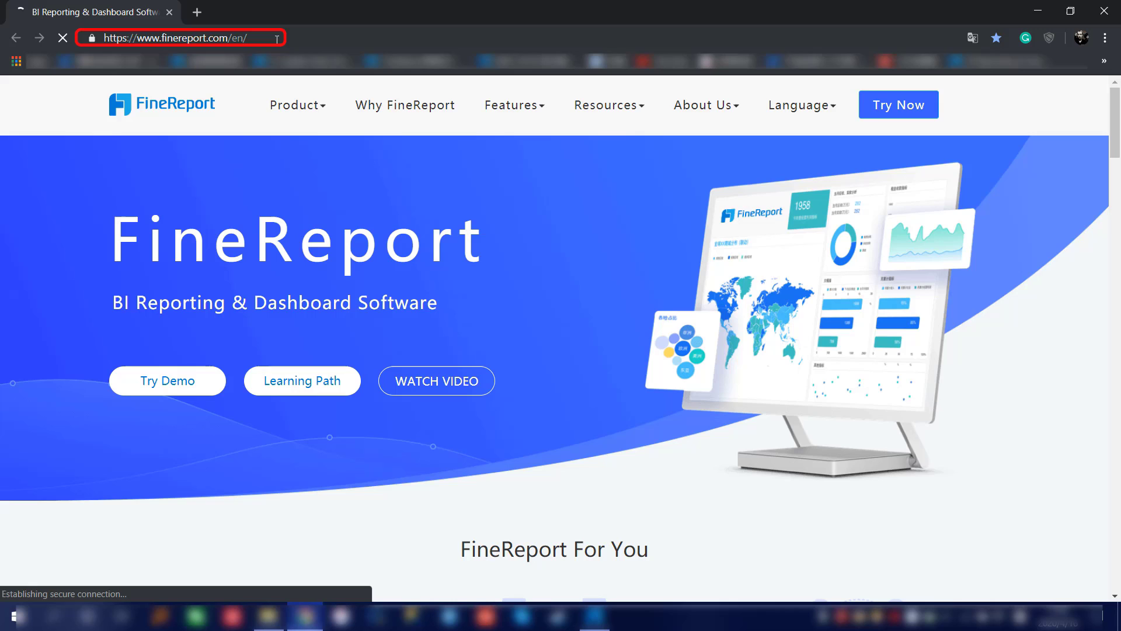
{"action": "left_click", "coordinate": [277, 39]}
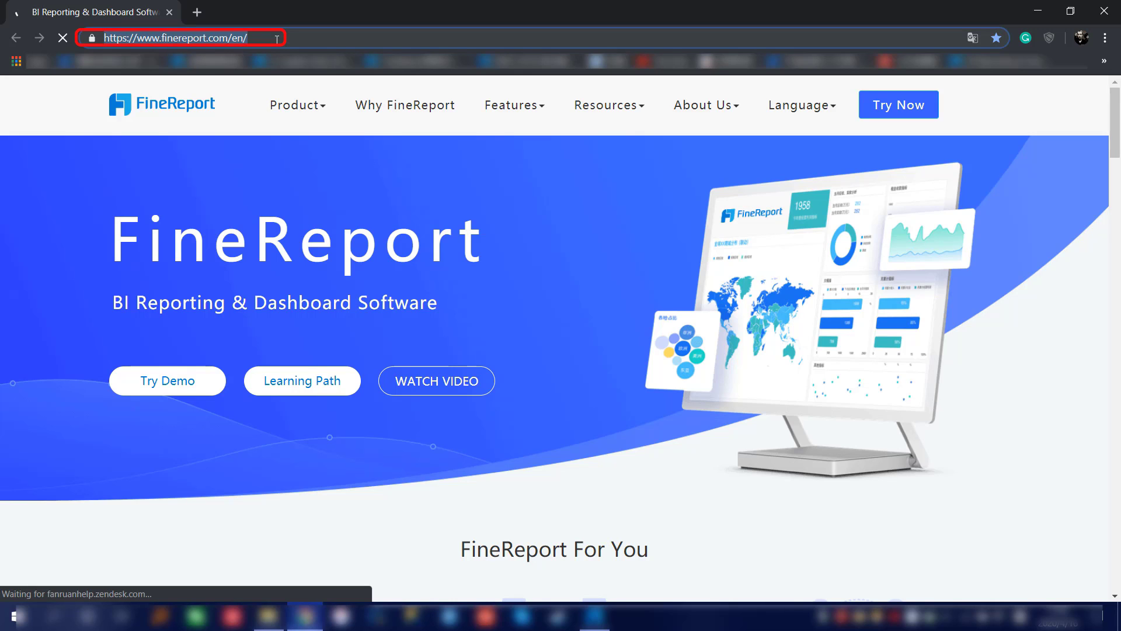
{"action": "left_click", "coordinate": [277, 39]}
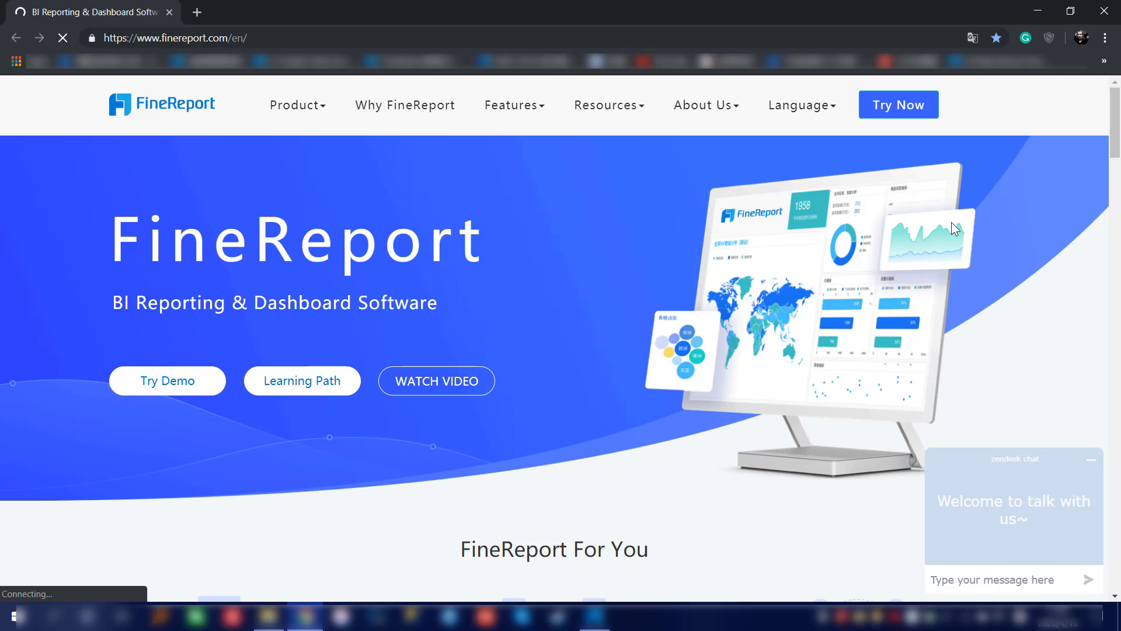
{"action": "left_click_drag", "start_coordinate": [1118, 140], "coordinate": [1117, 569]}
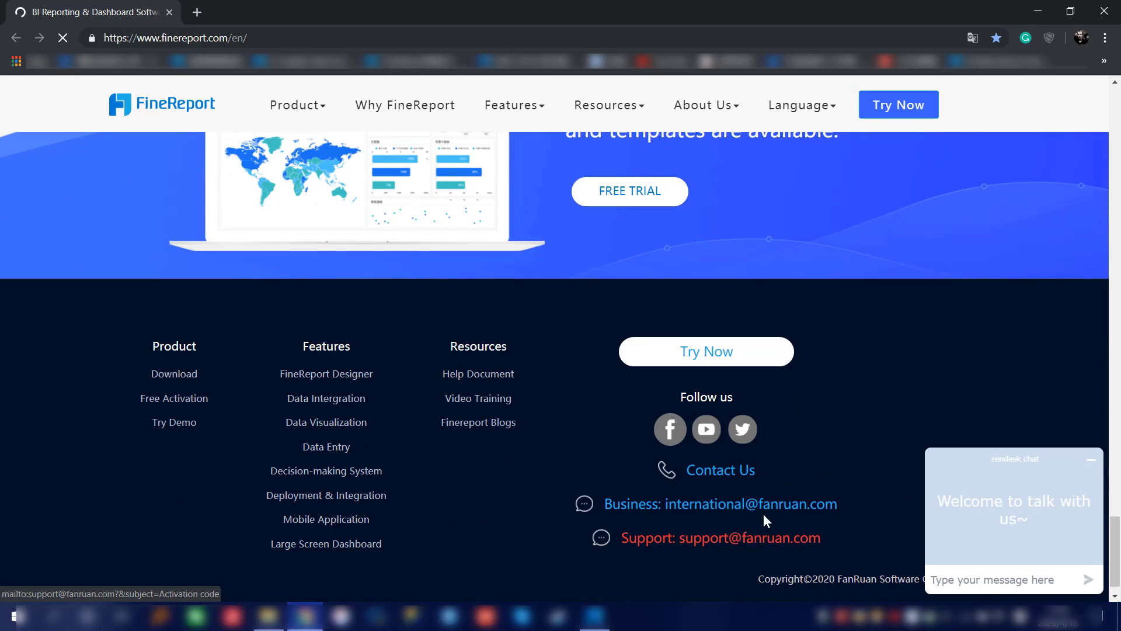
{"action": "scroll", "coordinate": [327, 430], "scroll_direction": "down", "scroll_amount": 1}
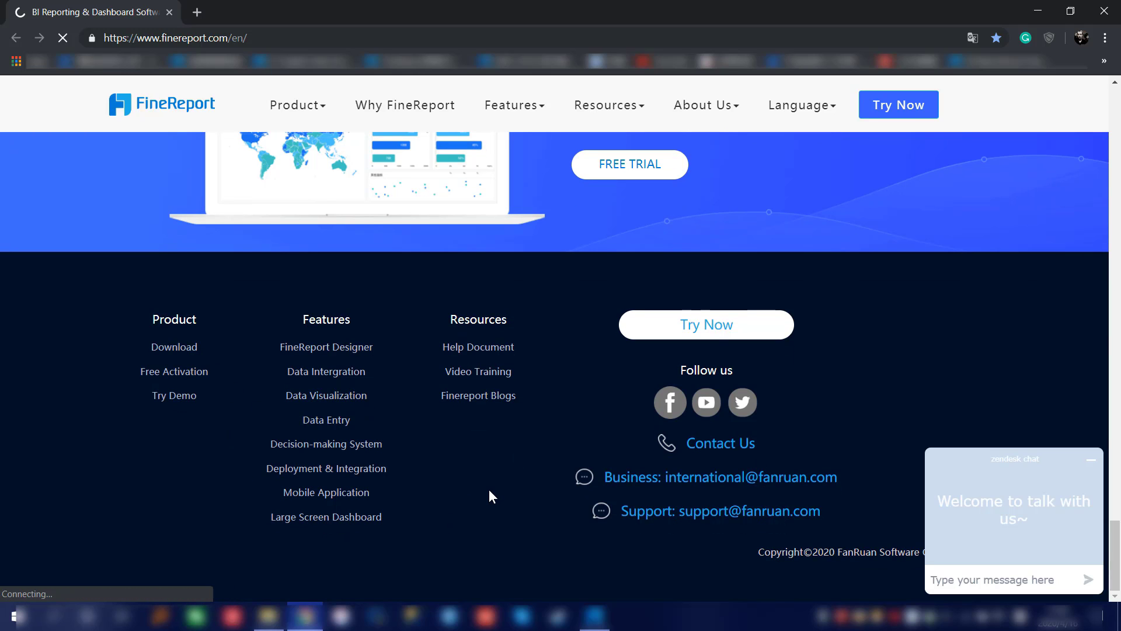
{"action": "left_click", "coordinate": [1091, 461]}
{"action": "left_click_drag", "start_coordinate": [1115, 525], "coordinate": [964, 139]}
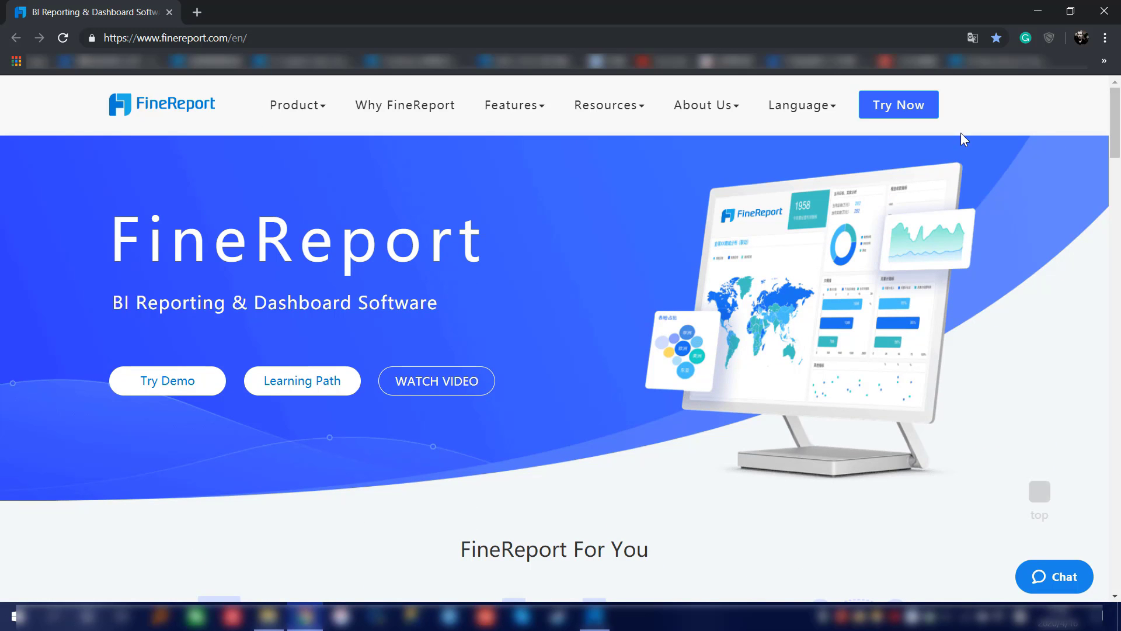
- Open Product > Try Demo and log into the demo platform
{"action": "mouse_move", "coordinate": [331, 104]}
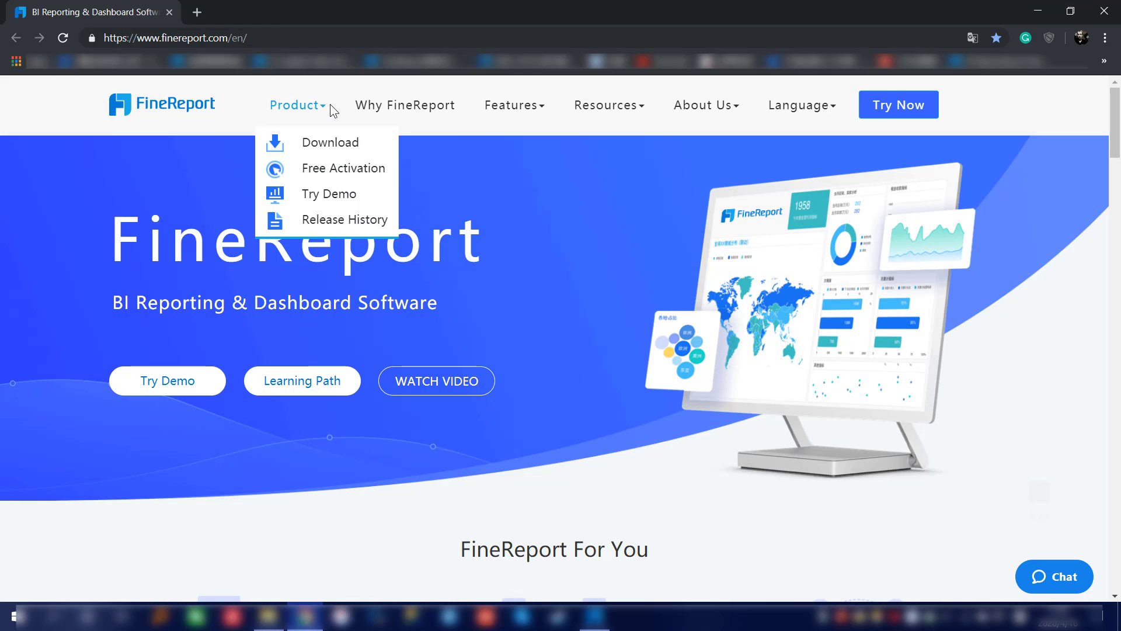
{"action": "left_click", "coordinate": [326, 195]}
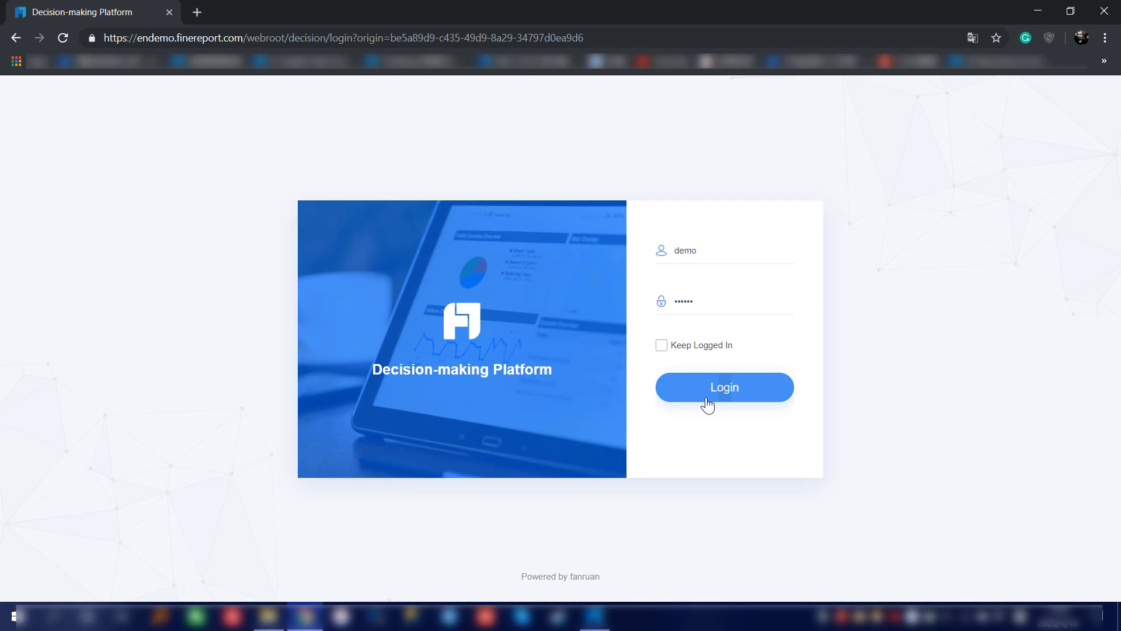
{"action": "left_click", "coordinate": [706, 399]}
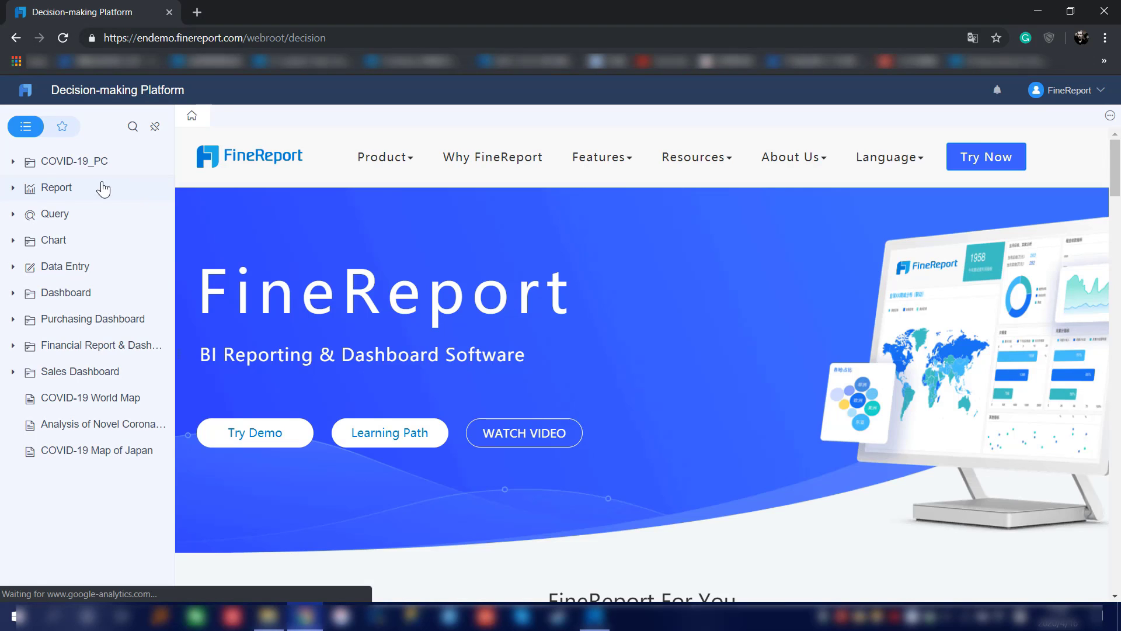
- Open Sales Dashboard > Sales Management, then go back to the FineReport homepage
{"action": "left_click", "coordinate": [15, 169]}
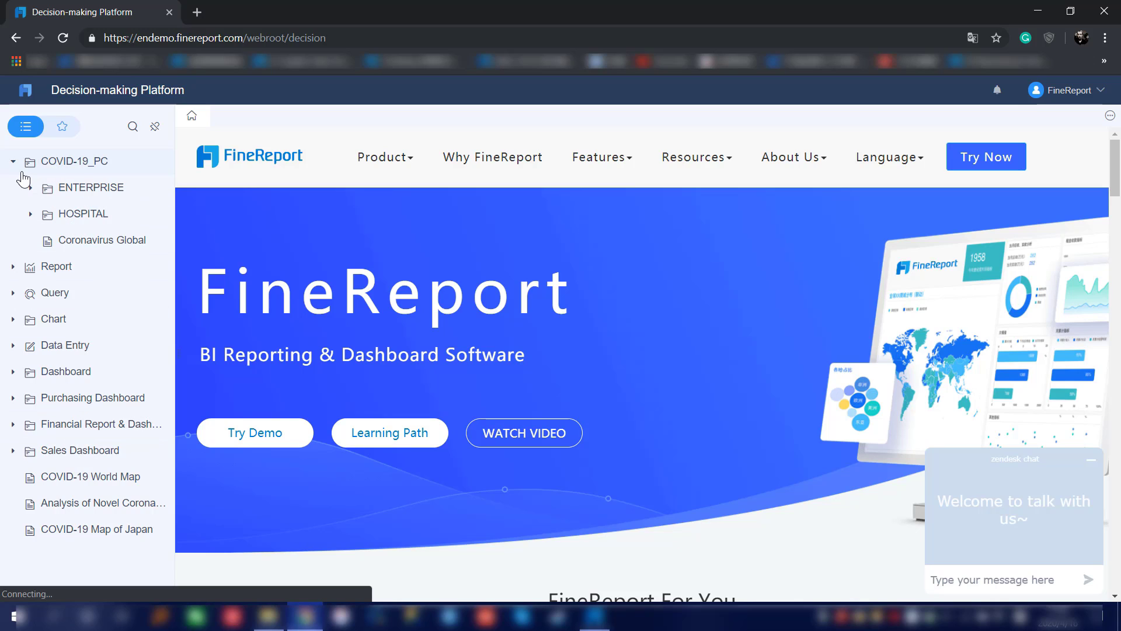
{"action": "left_click", "coordinate": [17, 171]}
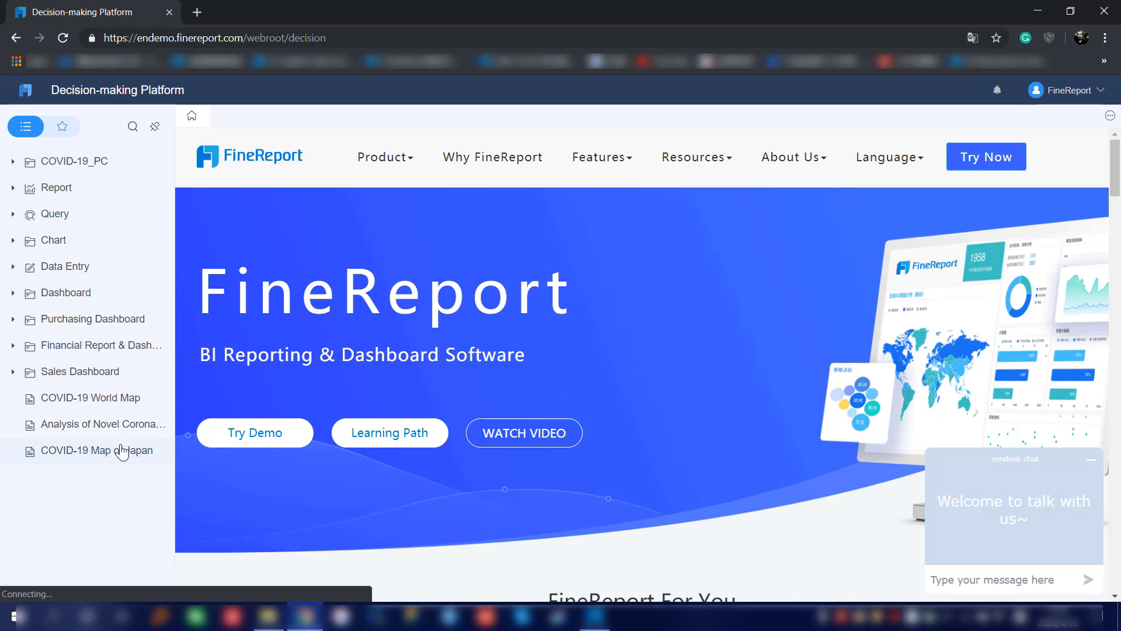
{"action": "left_click", "coordinate": [120, 372]}
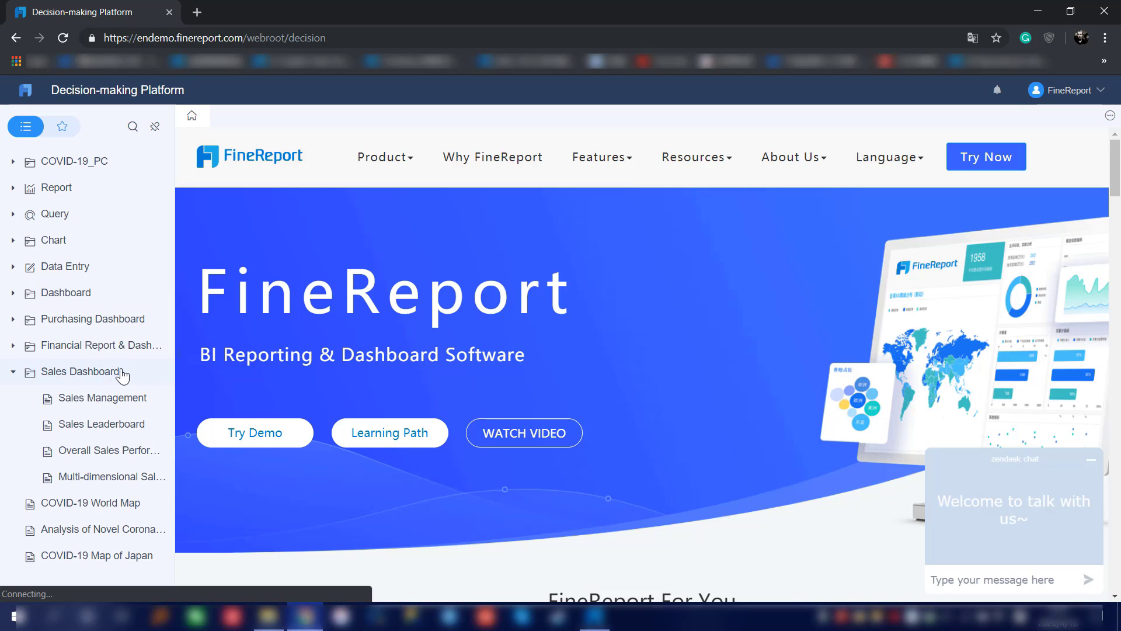
{"action": "left_click", "coordinate": [126, 400]}
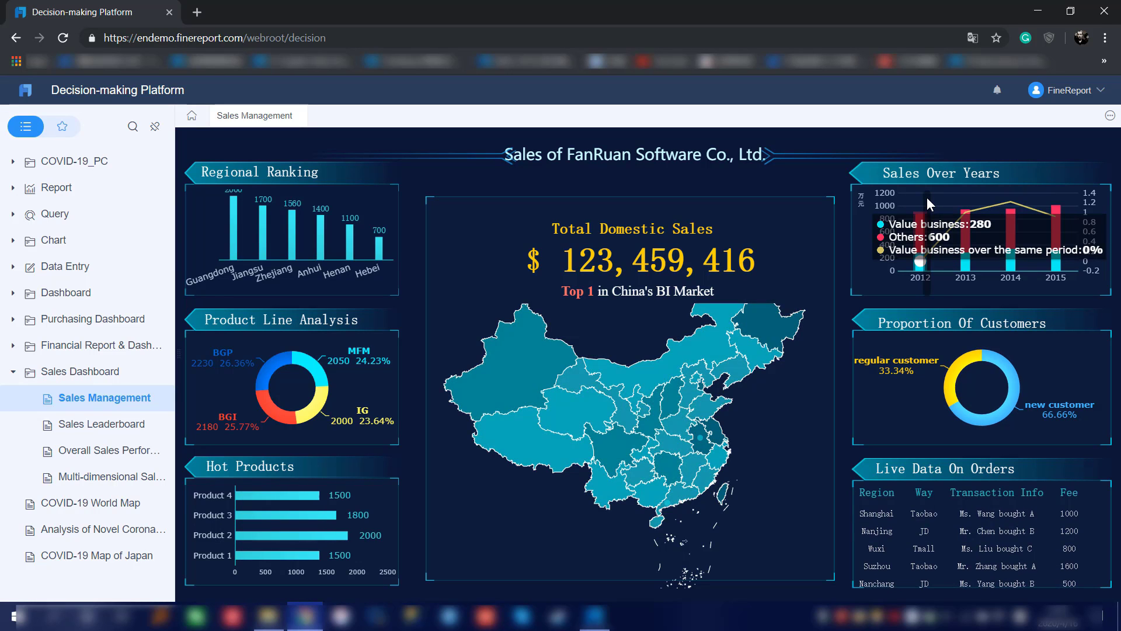
{"action": "left_click", "coordinate": [993, 69]}
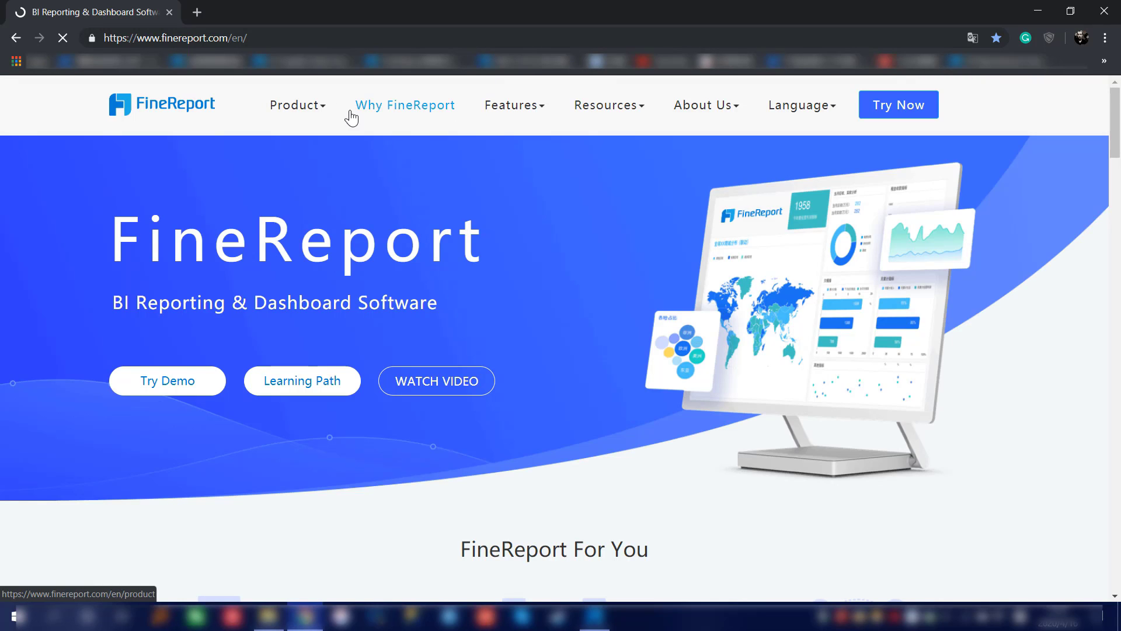
- Look through the Product, Features, About Us, Language and Resources menus to reach the English Help Document
{"action": "mouse_move", "coordinate": [321, 104]}
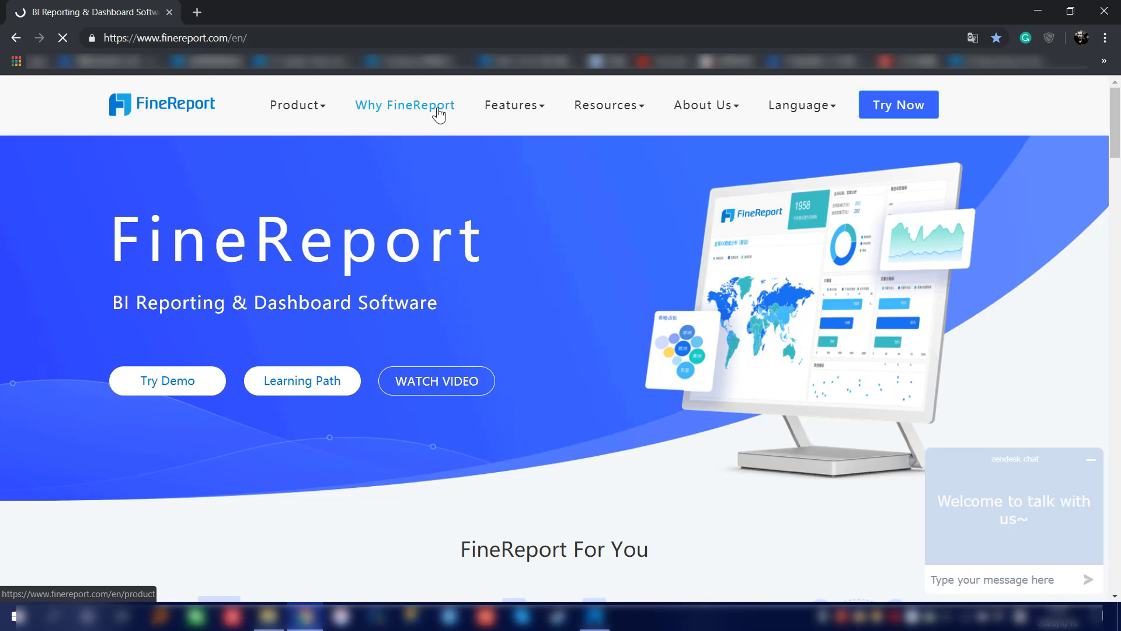
{"action": "mouse_move", "coordinate": [526, 110]}
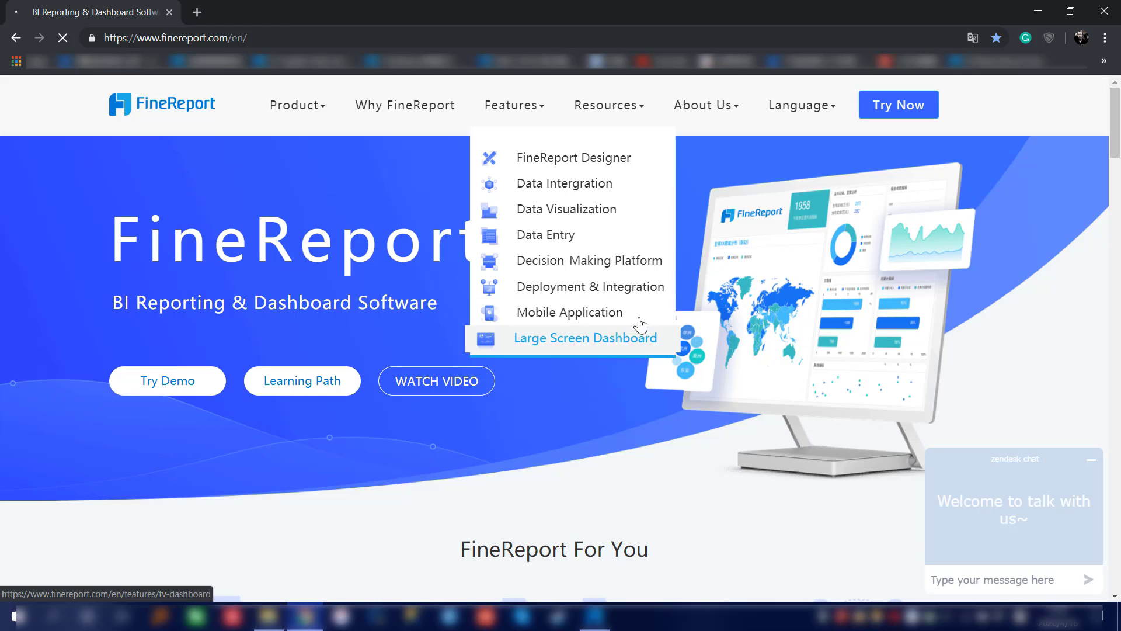
{"action": "mouse_move", "coordinate": [704, 105]}
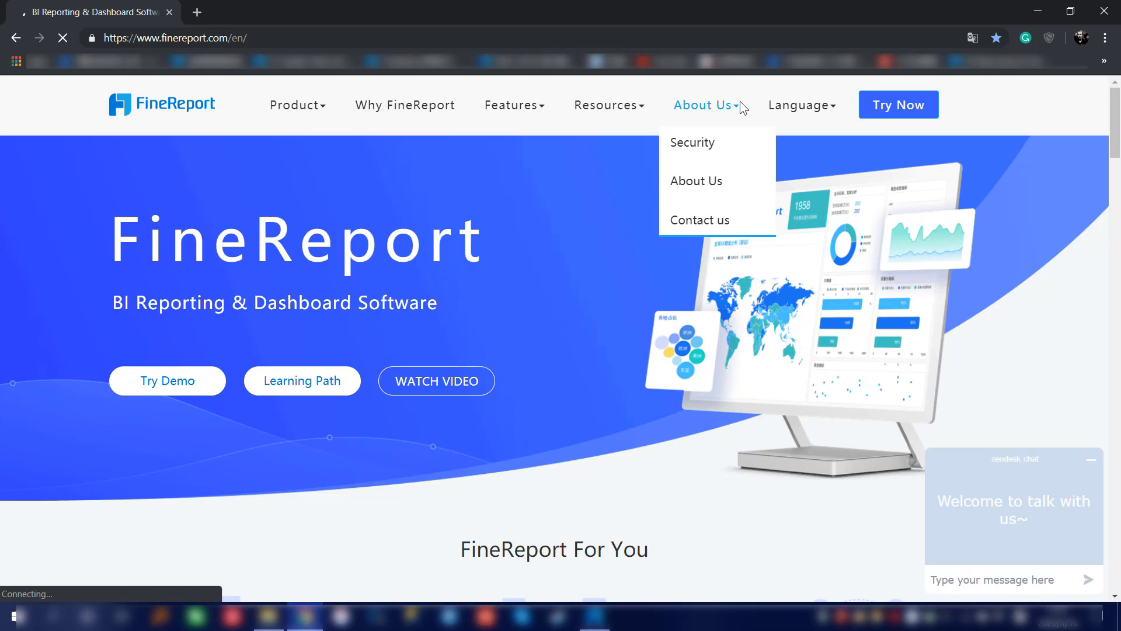
{"action": "mouse_move", "coordinate": [799, 105]}
{"action": "mouse_move", "coordinate": [640, 110]}
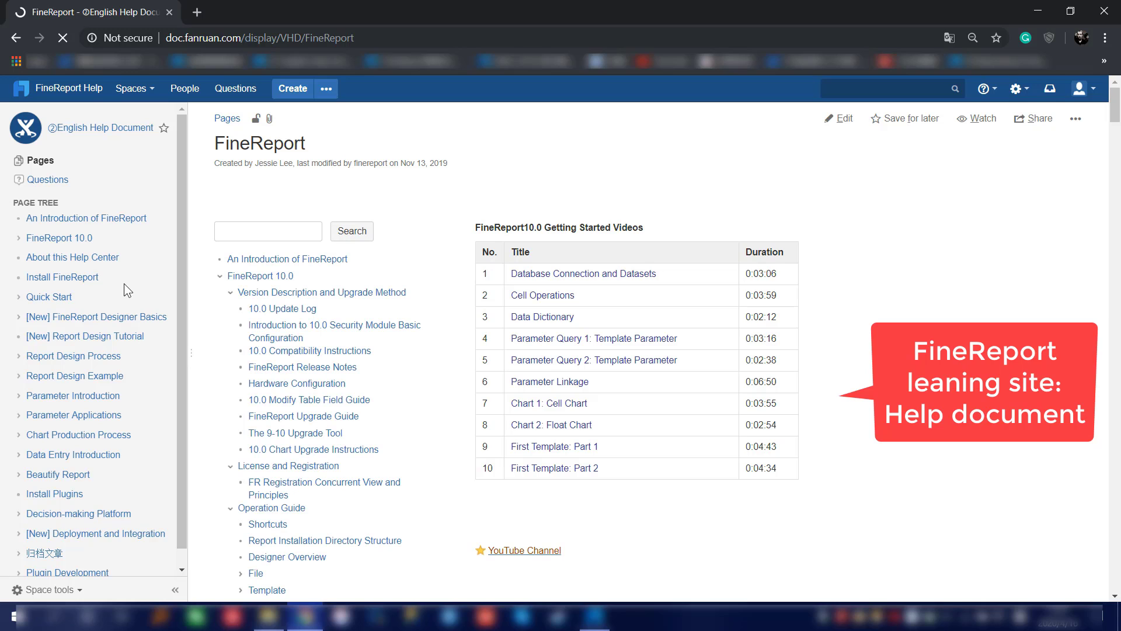
- Widen the help page tree and open the An Introduction of FineReport page
{"action": "left_click_drag", "start_coordinate": [189, 232], "coordinate": [242, 231]}
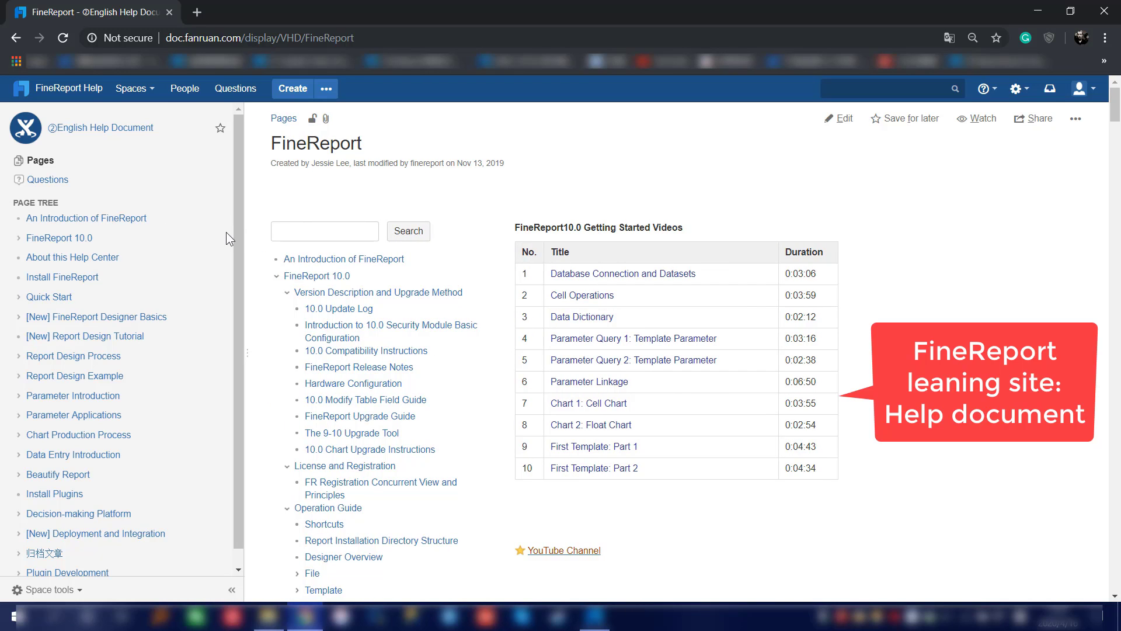
{"action": "scroll", "coordinate": [226, 233], "scroll_direction": "down", "scroll_amount": 3}
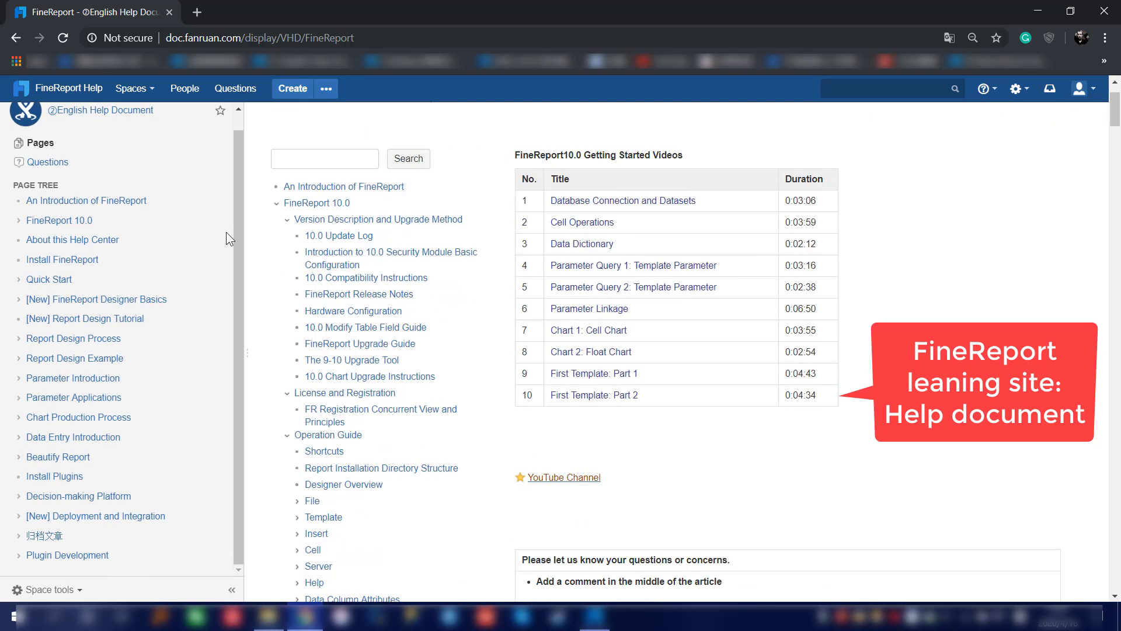
{"action": "left_click", "coordinate": [59, 201]}
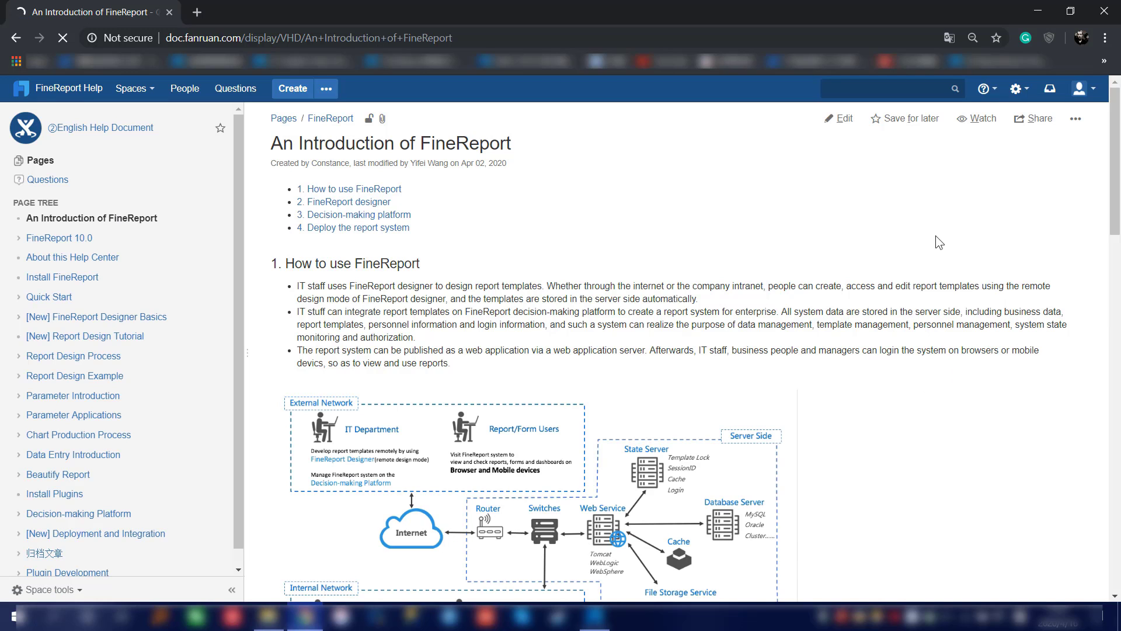
- Expand Quick Start and open its Database Connection and Dataset page
{"action": "left_click_drag", "start_coordinate": [1115, 180], "coordinate": [1118, 481]}
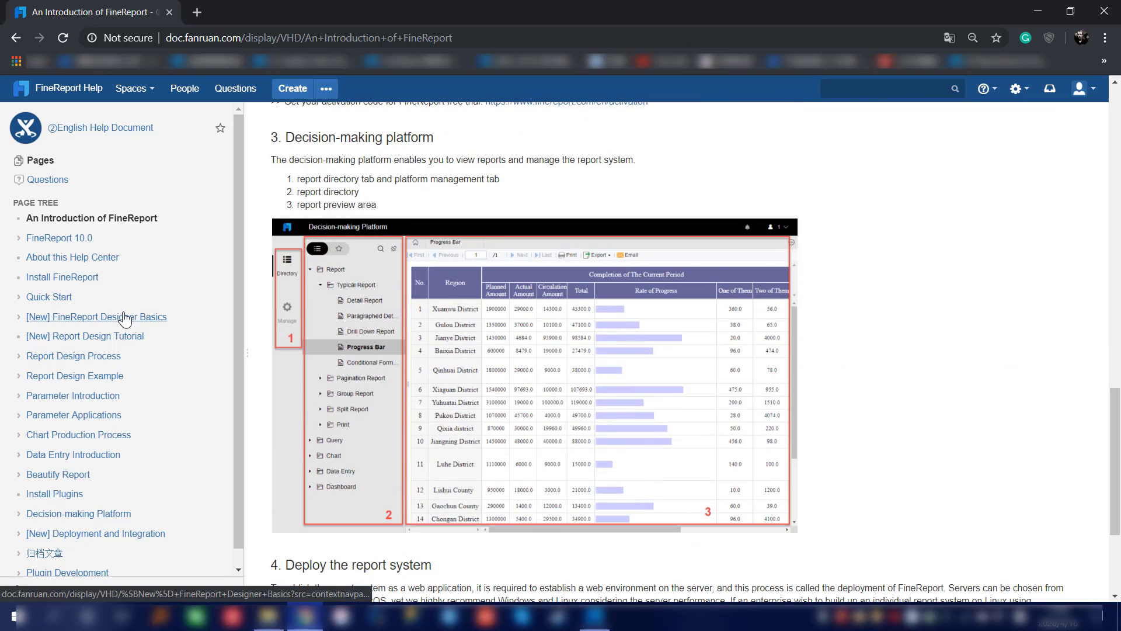
{"action": "scroll", "coordinate": [94, 327], "scroll_direction": "down", "scroll_amount": 1}
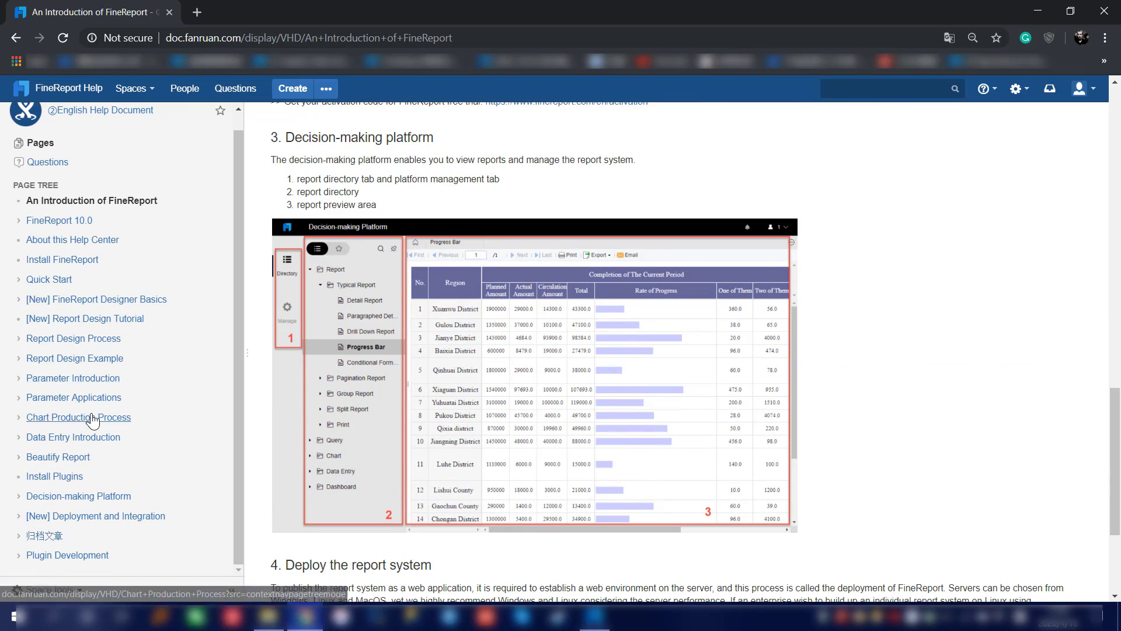
{"action": "left_click", "coordinate": [20, 280]}
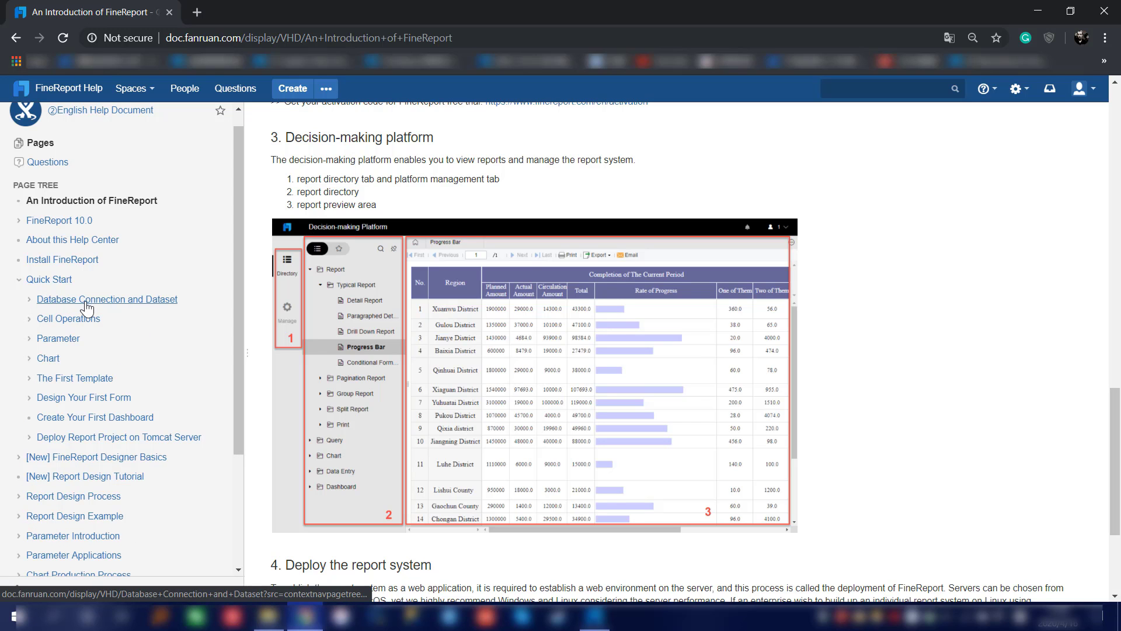
{"action": "left_click", "coordinate": [85, 302]}
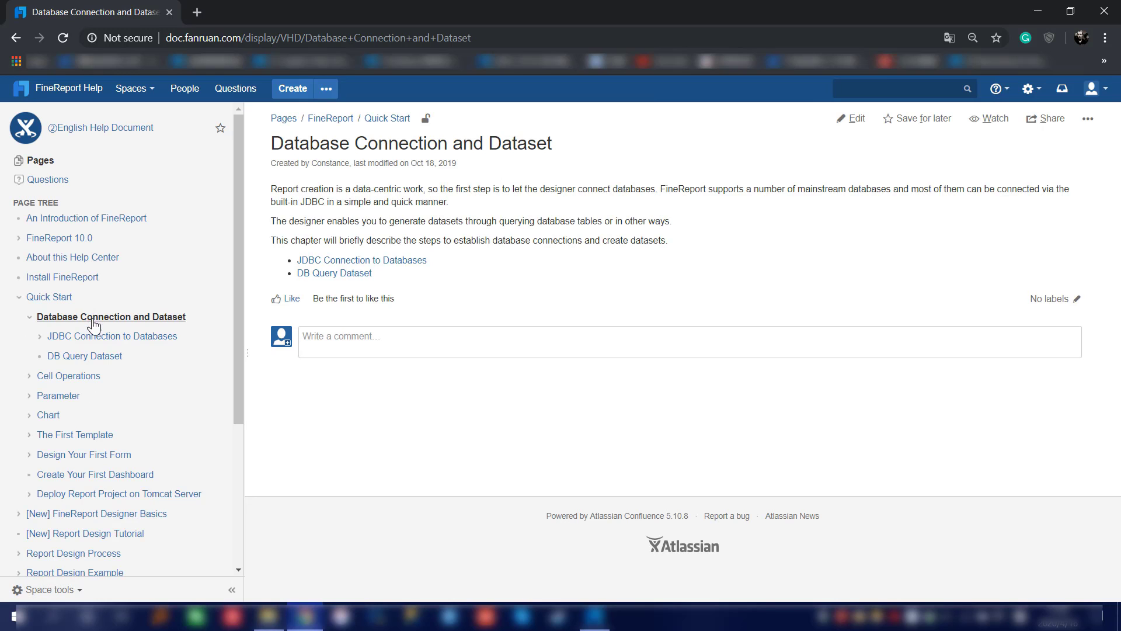
- Open JDBC Connection to Databases and read from the Oracle connection steps down to the driver/URL table
{"action": "left_click", "coordinate": [94, 336]}
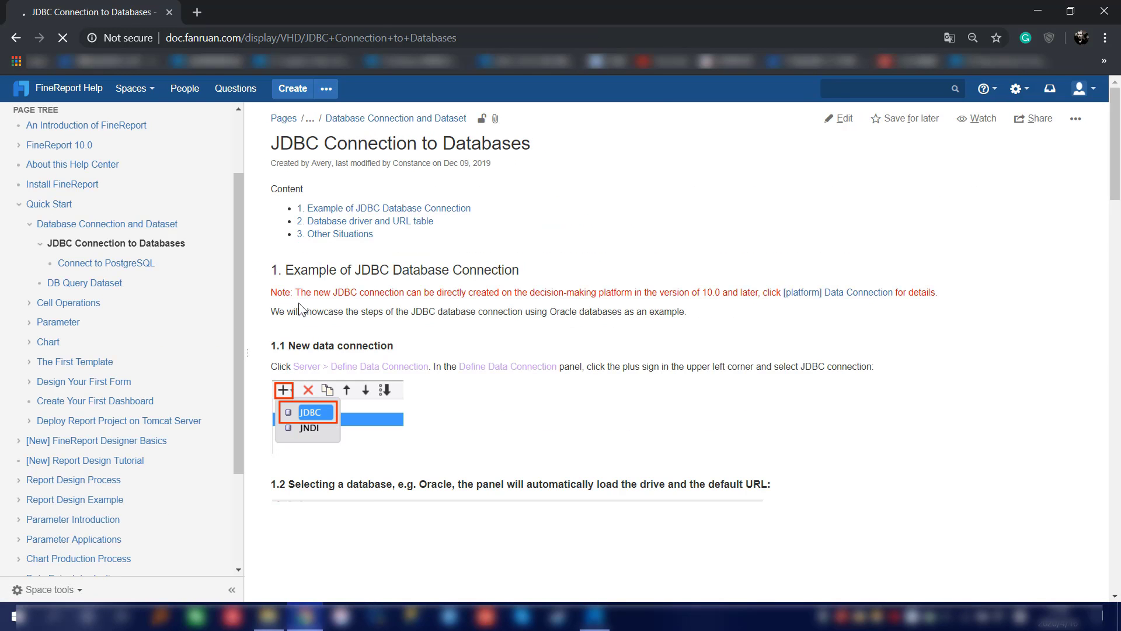
{"action": "scroll", "coordinate": [558, 248], "scroll_direction": "down", "scroll_amount": 5}
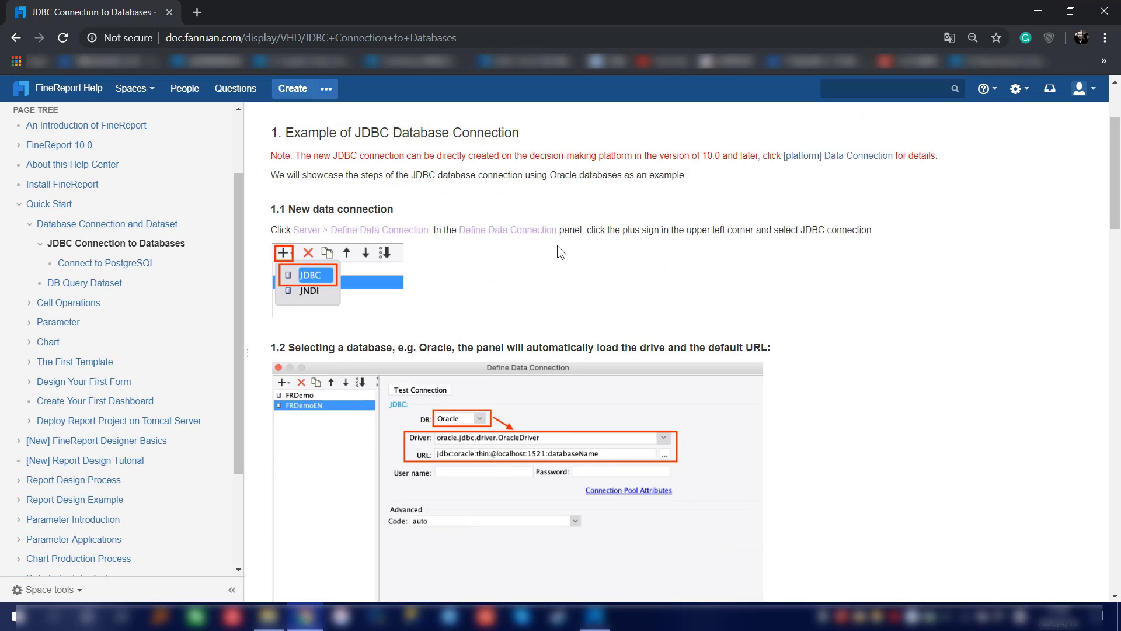
{"action": "scroll", "coordinate": [557, 245], "scroll_direction": "down", "scroll_amount": 6}
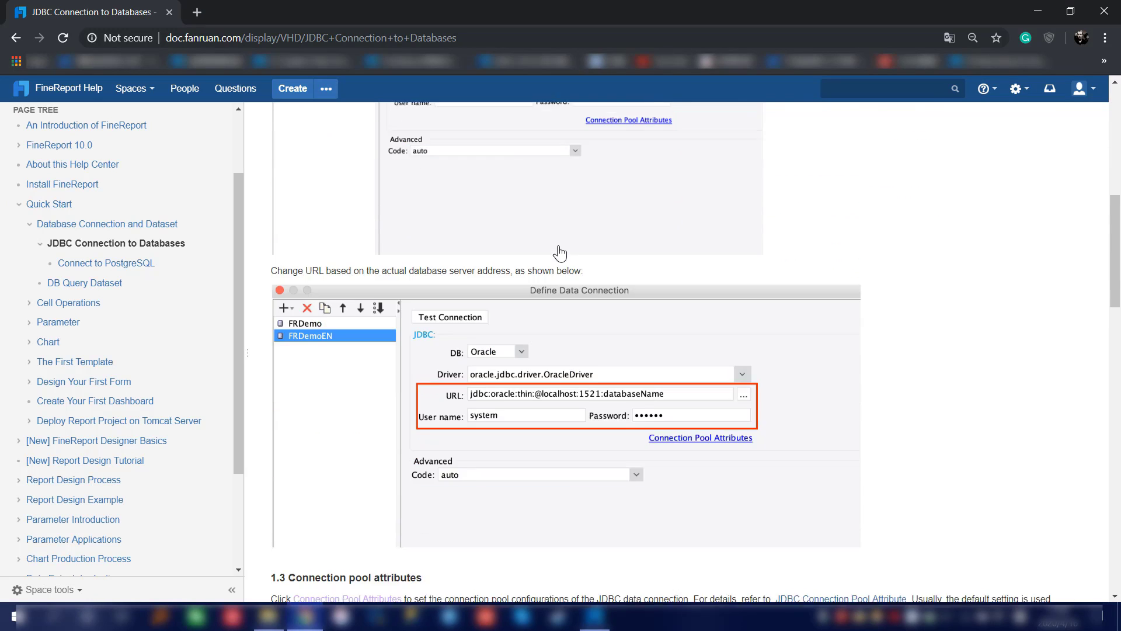
{"action": "scroll", "coordinate": [559, 252], "scroll_direction": "down", "scroll_amount": 3}
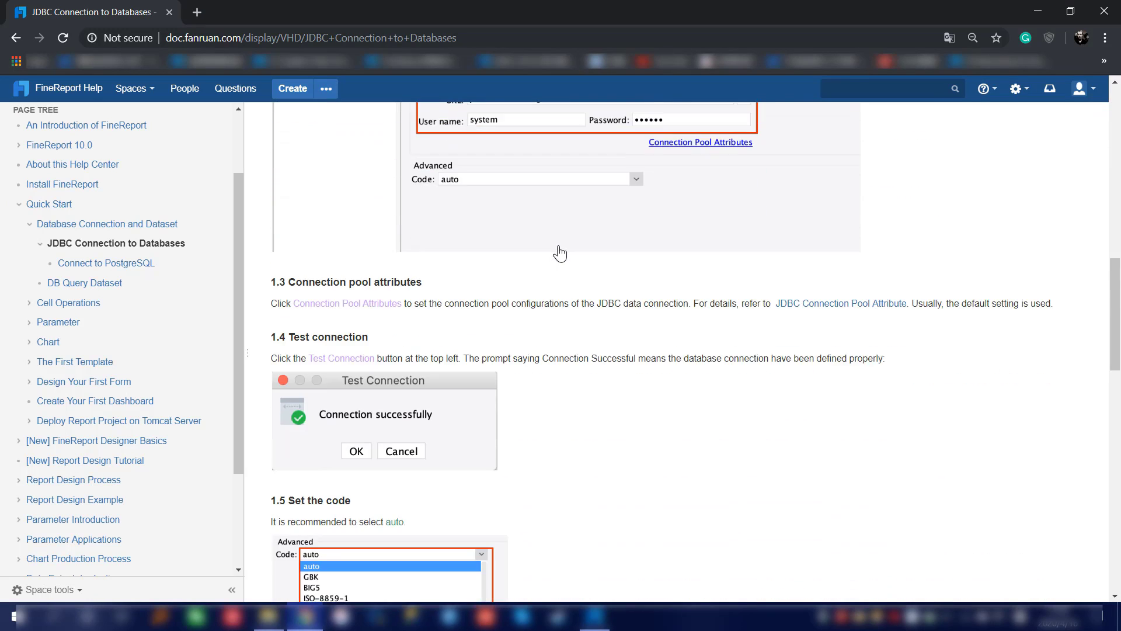
{"action": "scroll", "coordinate": [560, 254], "scroll_direction": "down", "scroll_amount": 4}
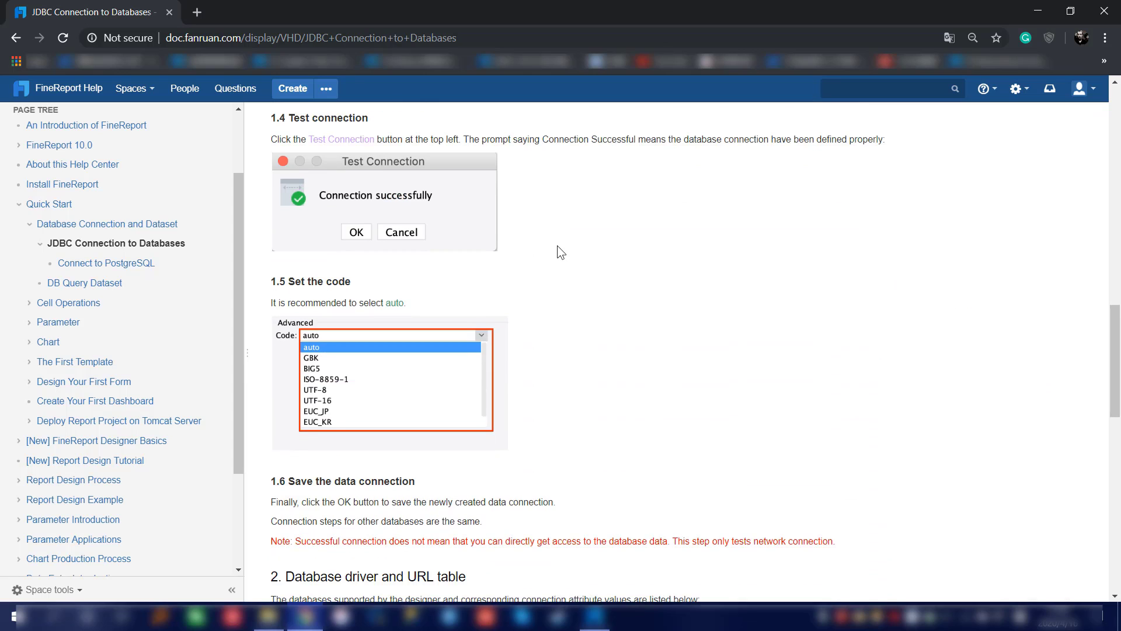
{"action": "scroll", "coordinate": [559, 252], "scroll_direction": "down", "scroll_amount": 2}
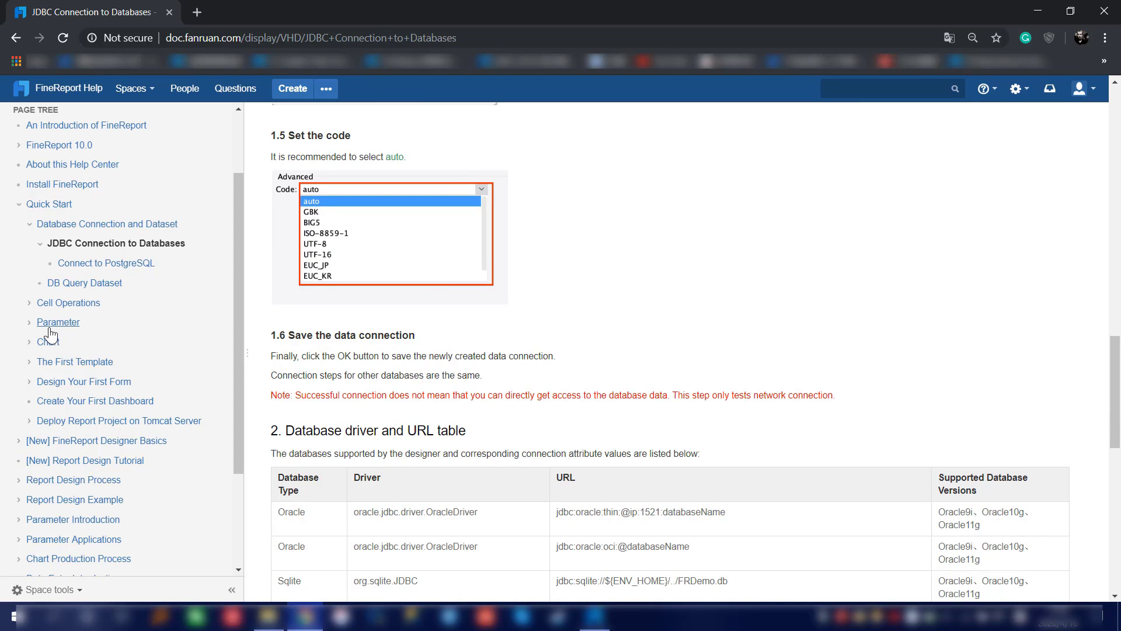